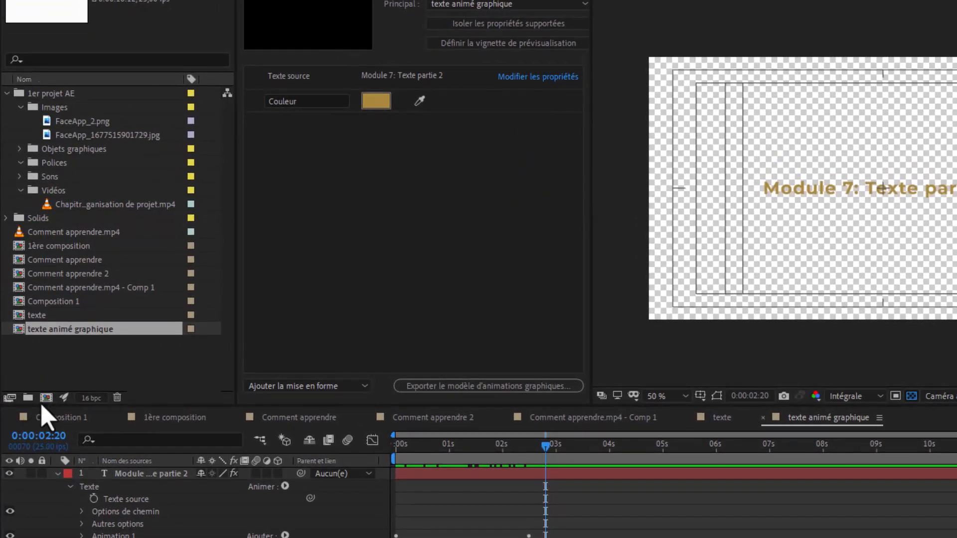
Step: Create a new composition named Animation with the HDV/HDTV 720 25 preset settings
click(45, 397)
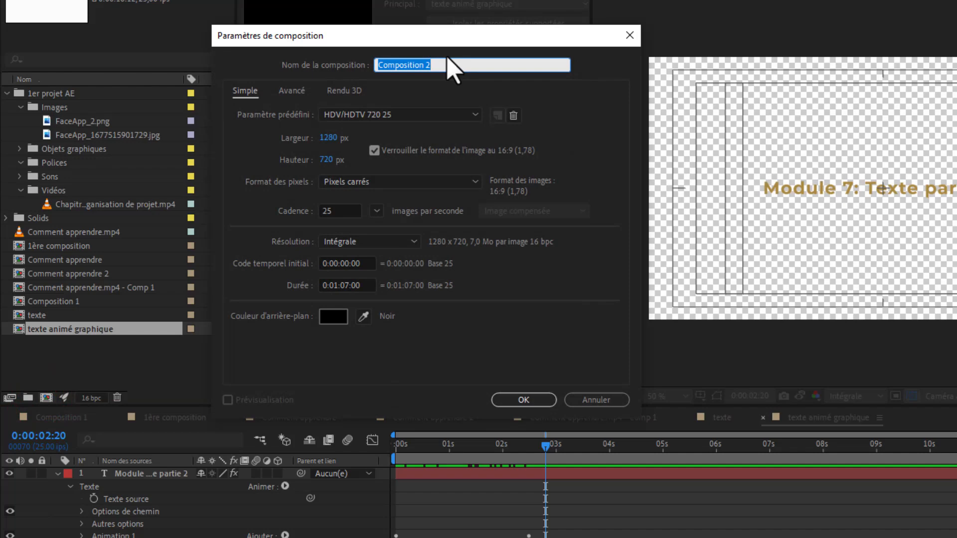
text(Animation)
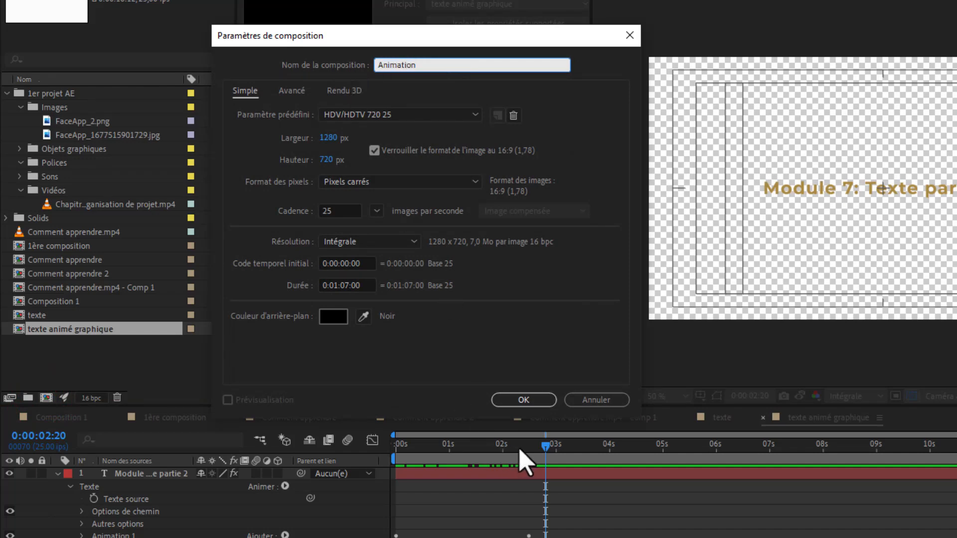
click(524, 402)
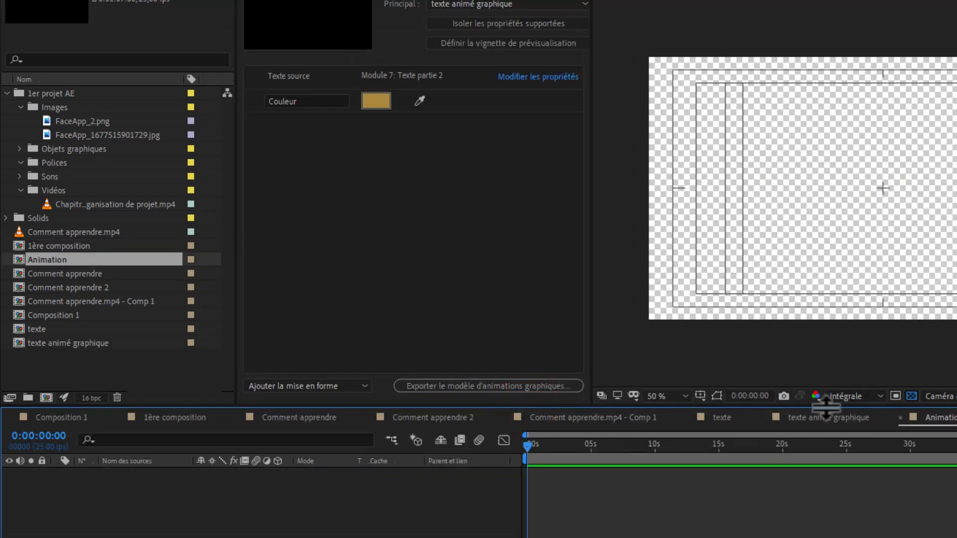
Step: Turn off the transparency grid and the title/action safe guides in the composition view
click(912, 395)
click(911, 396)
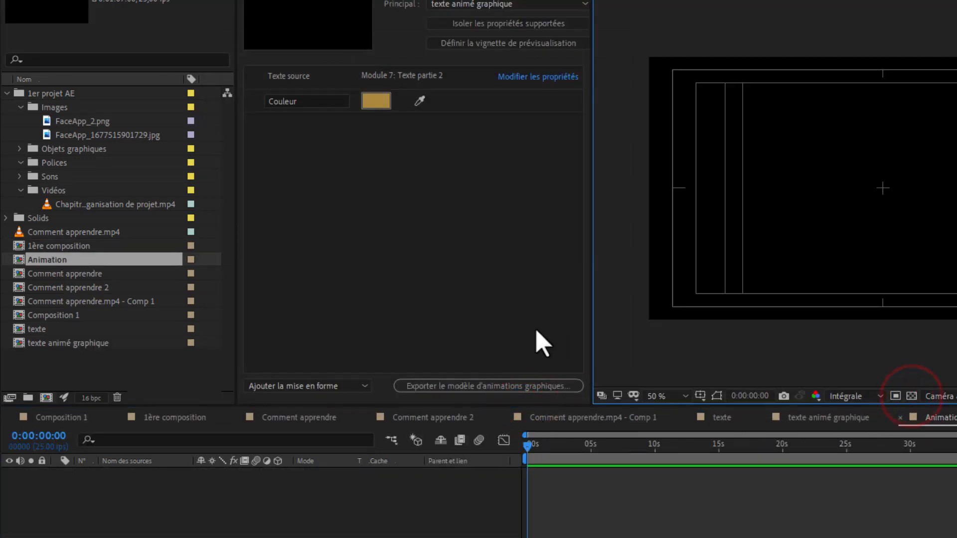
click(699, 395)
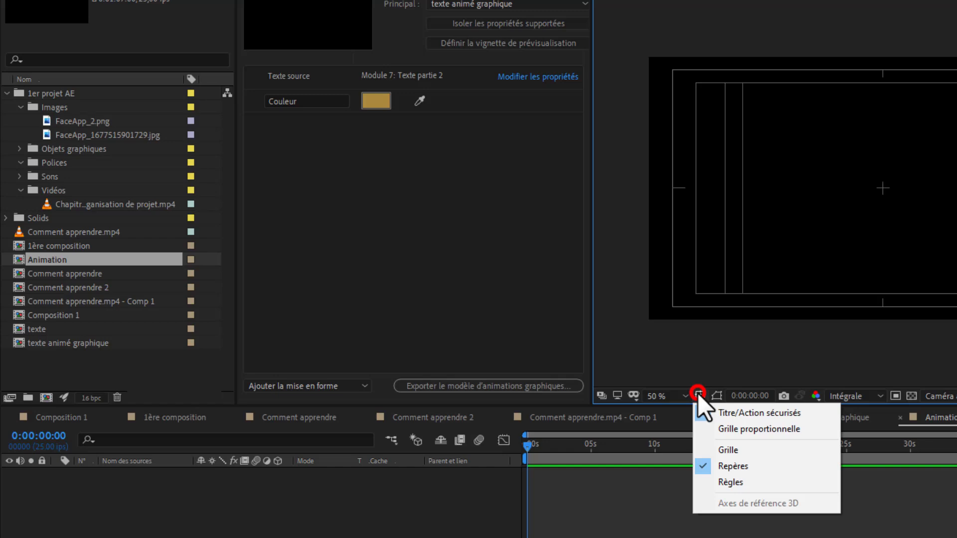
click(729, 413)
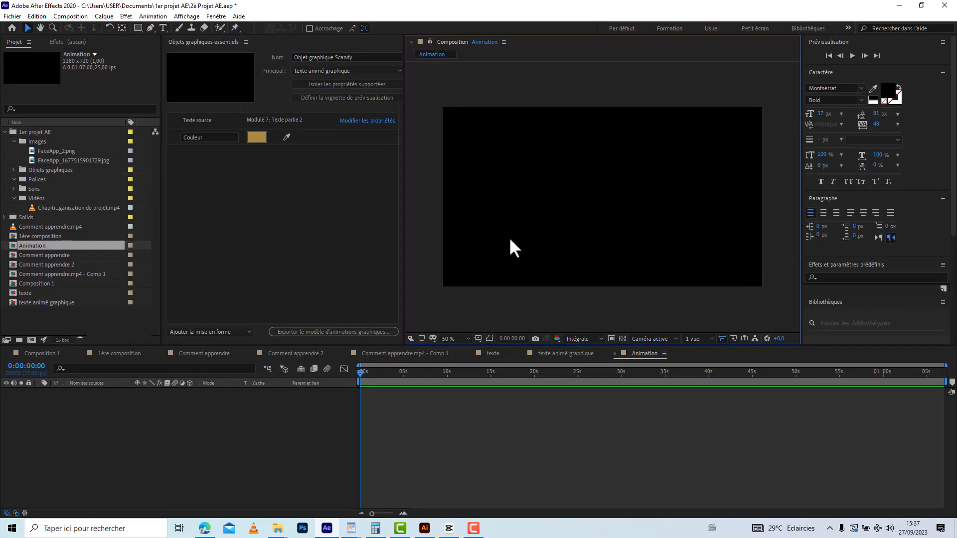
Step: Add a new 1280 x 720 px solid layer in mid grey to the Animation composition
right_click(290, 424)
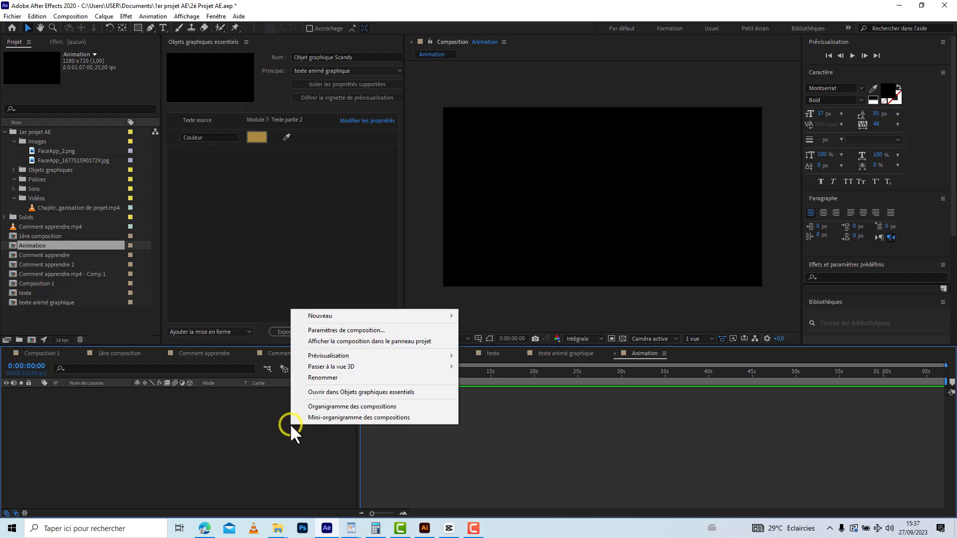
mouse_move(351, 319)
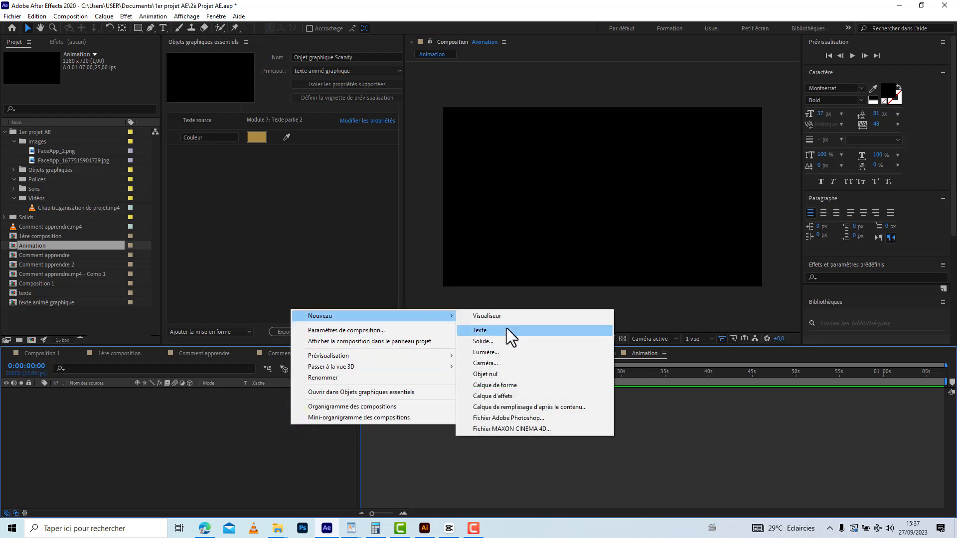
click(501, 341)
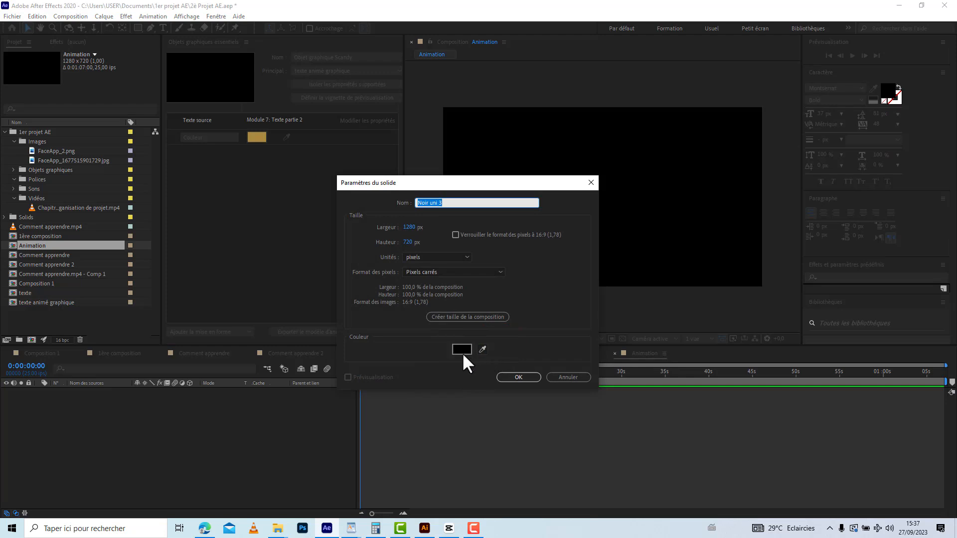
click(461, 350)
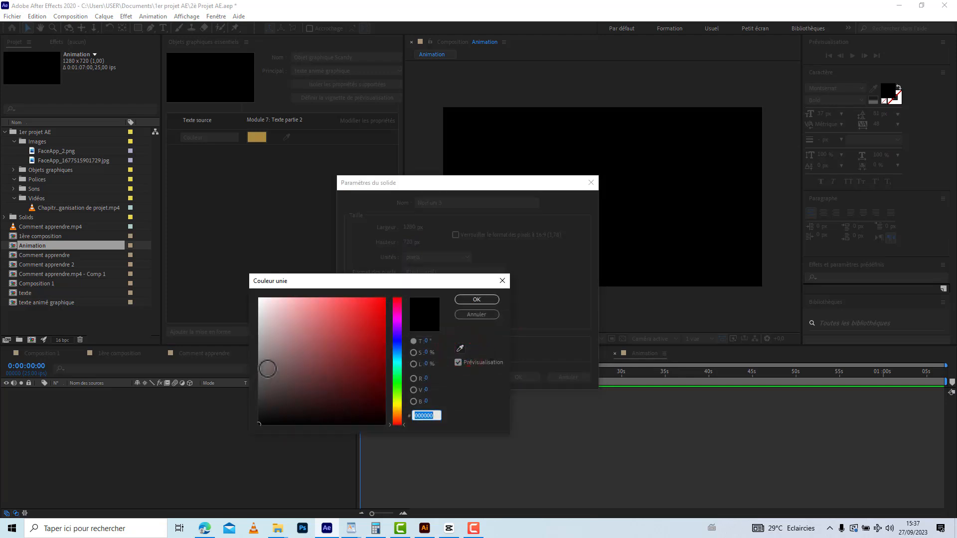
click(267, 368)
click(472, 300)
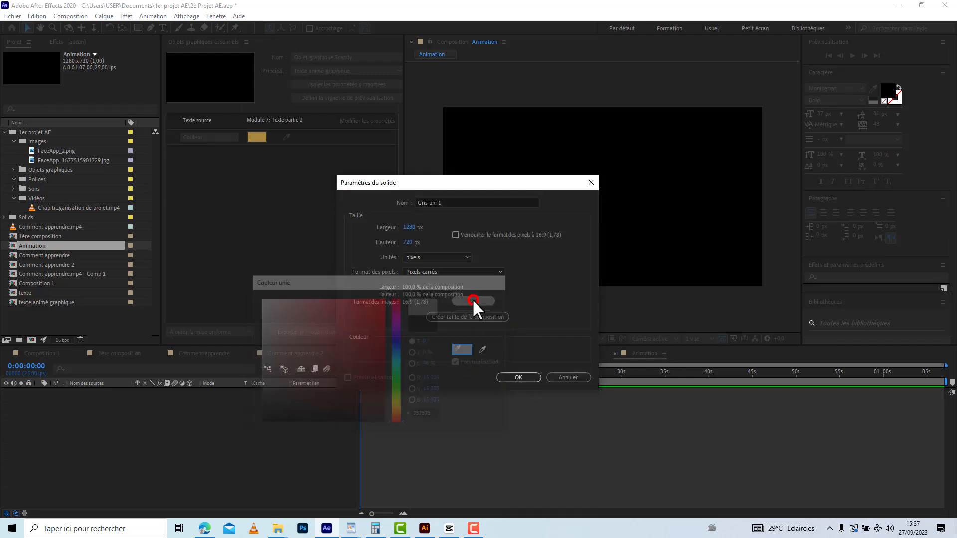
click(519, 376)
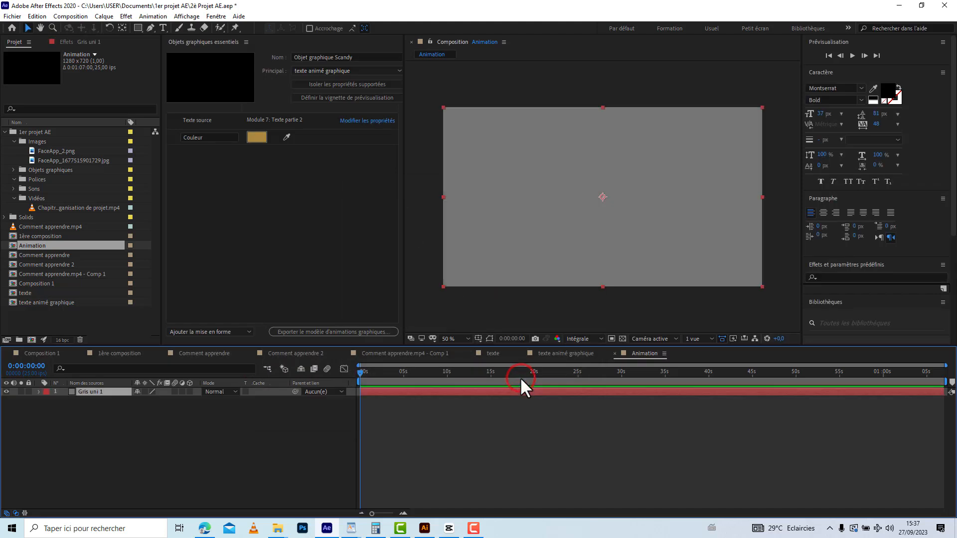
Step: Draw a circular mask with the Ellipse tool around the middle of the grey solid
click(138, 27)
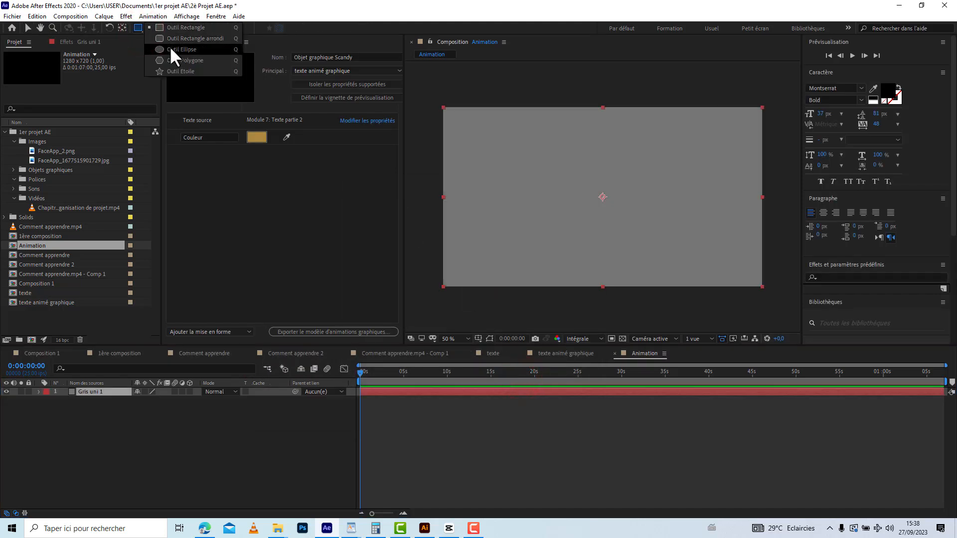
click(173, 50)
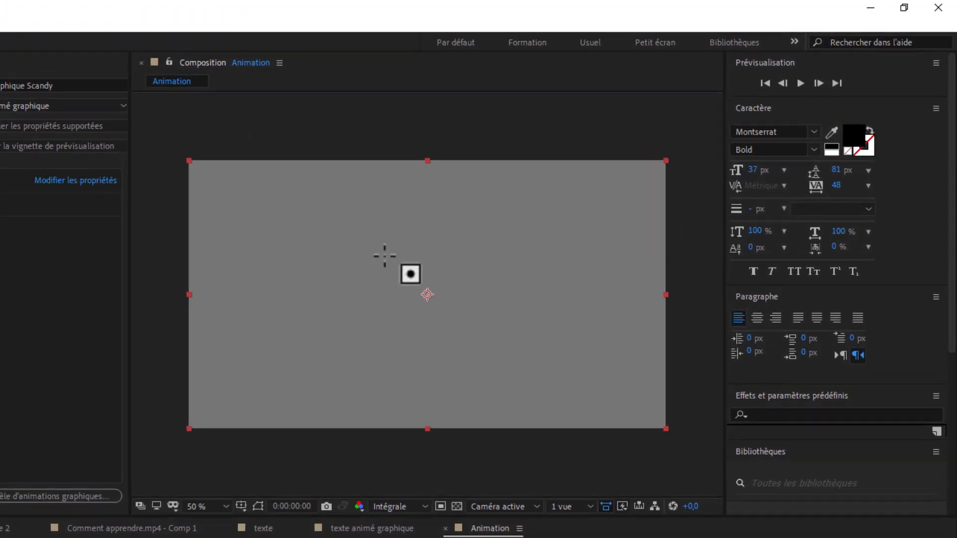
drag(384, 256, 469, 323)
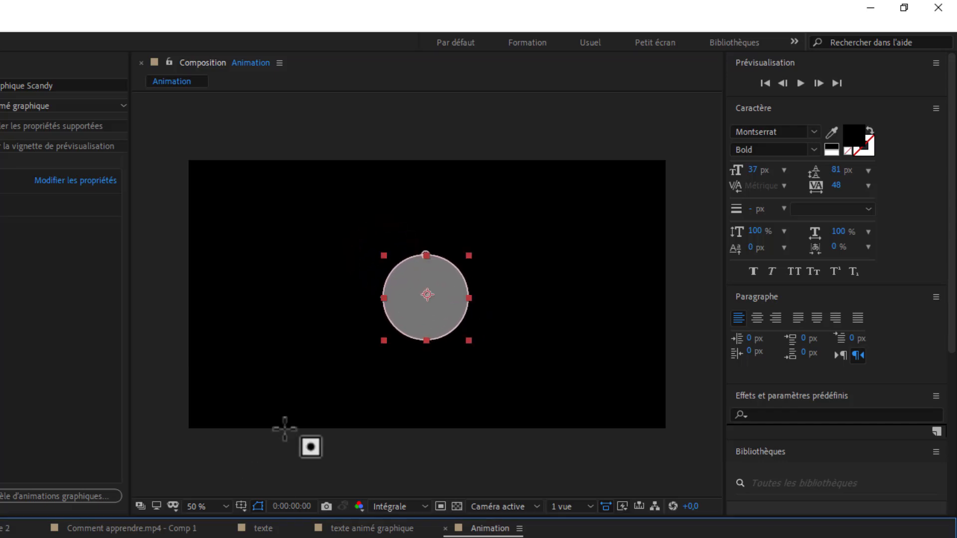
Step: Move the grey solid's anchor point to the centre of the circle
click(200, 505)
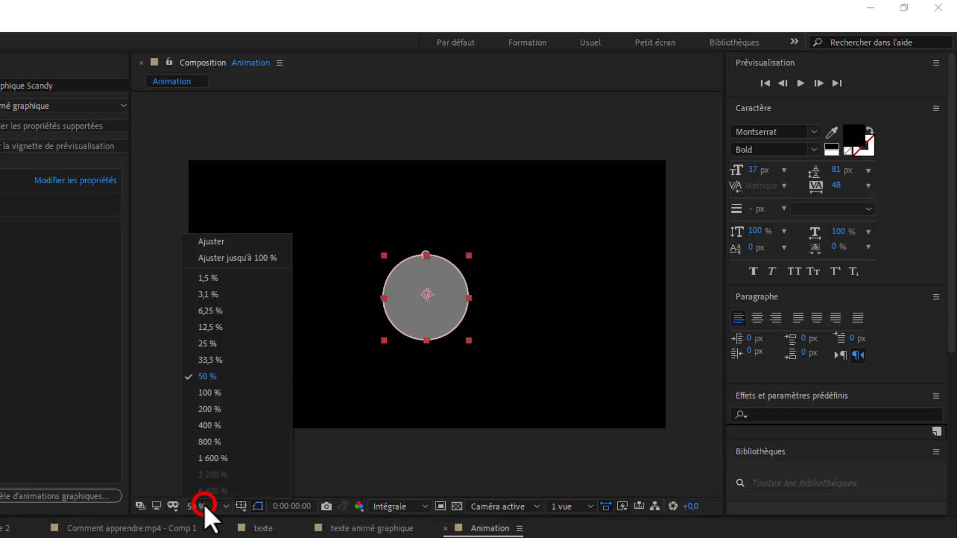
click(230, 393)
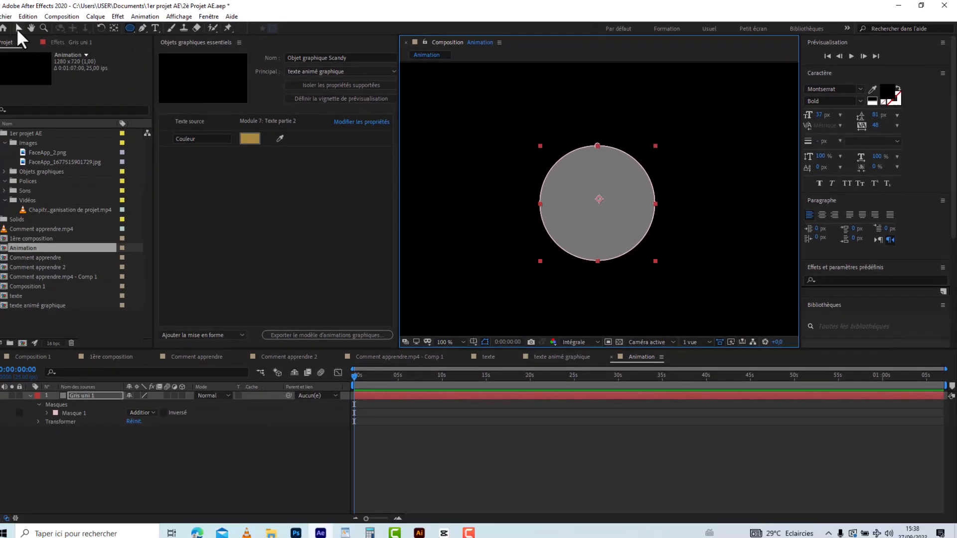
click(26, 28)
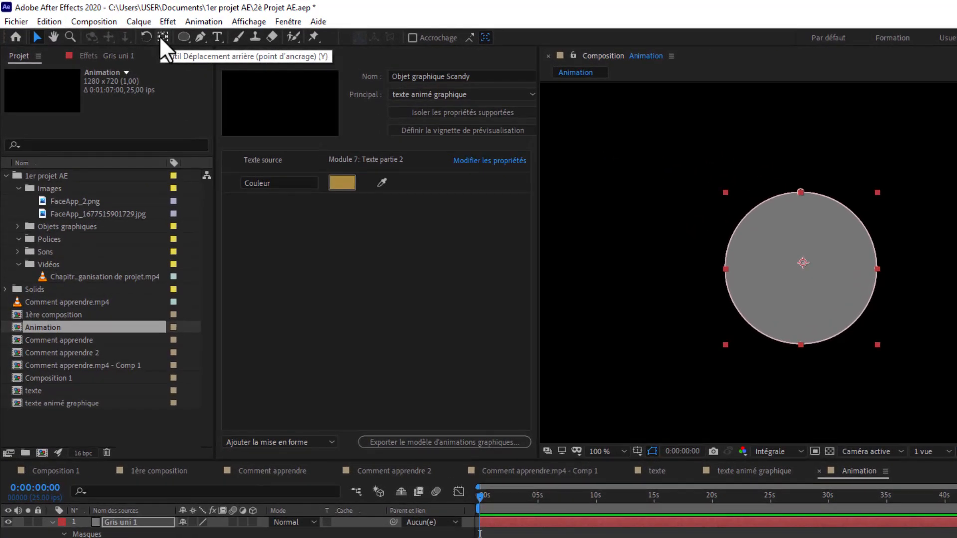
click(162, 37)
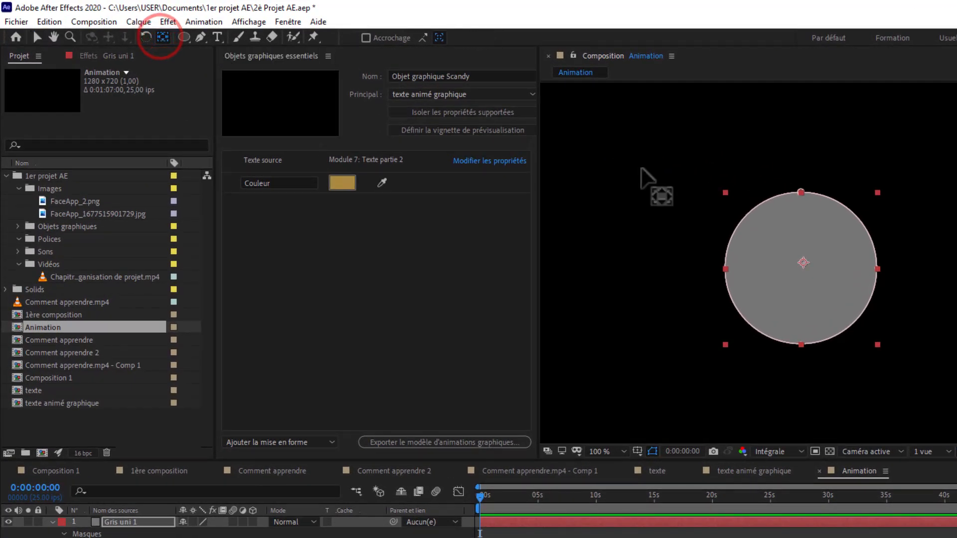
drag(803, 262, 801, 269)
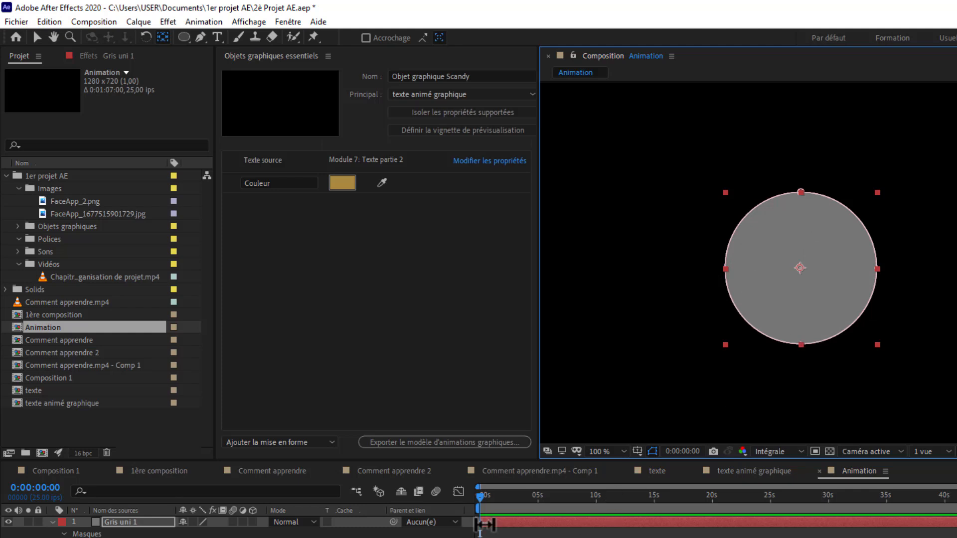
Step: Show only the circle layer's Position property and set a Position keyframe at 0:00:00:00
click(109, 523)
key(p)
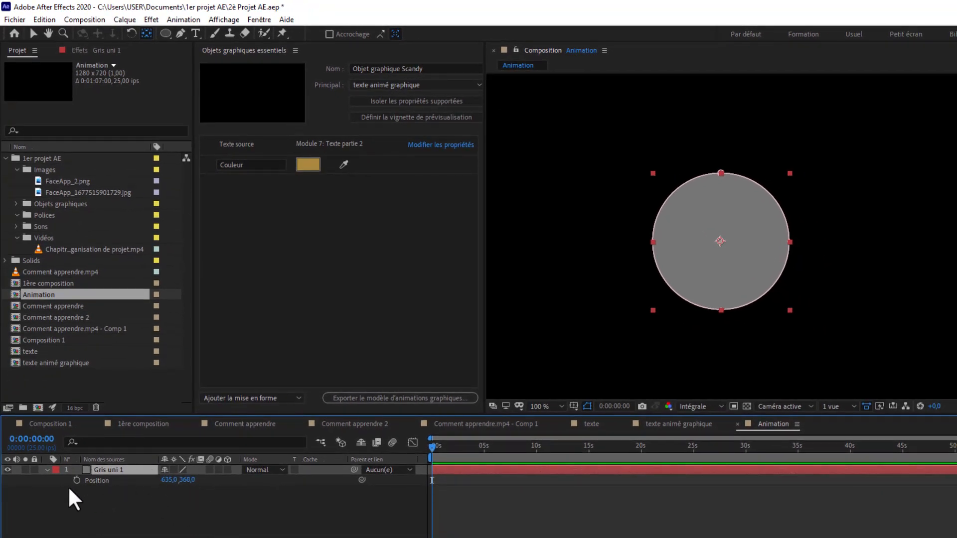
key(p)
key(p)
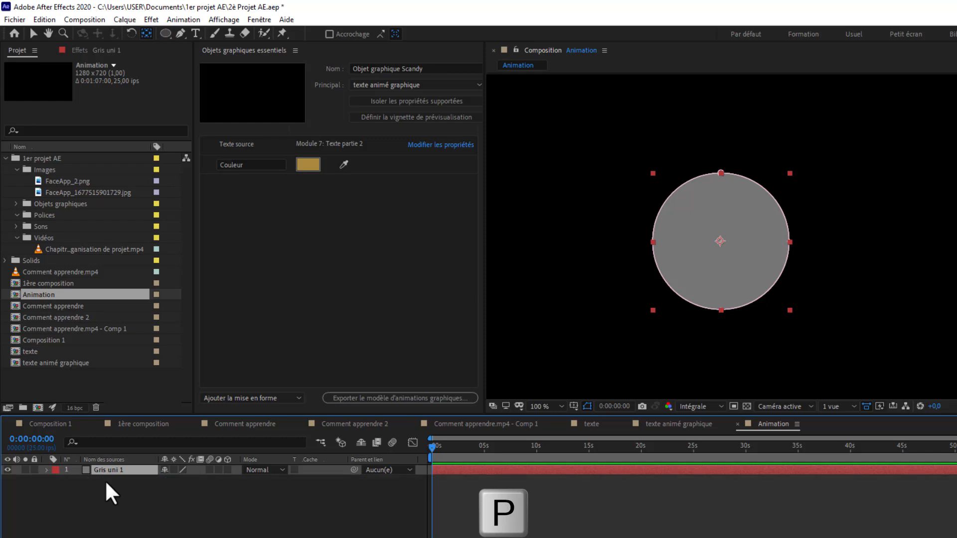
key(p)
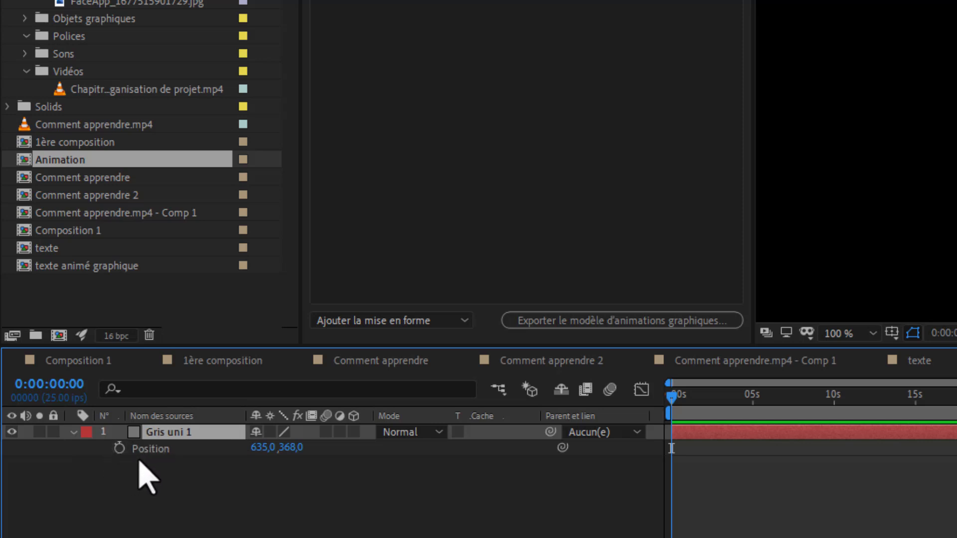
click(119, 448)
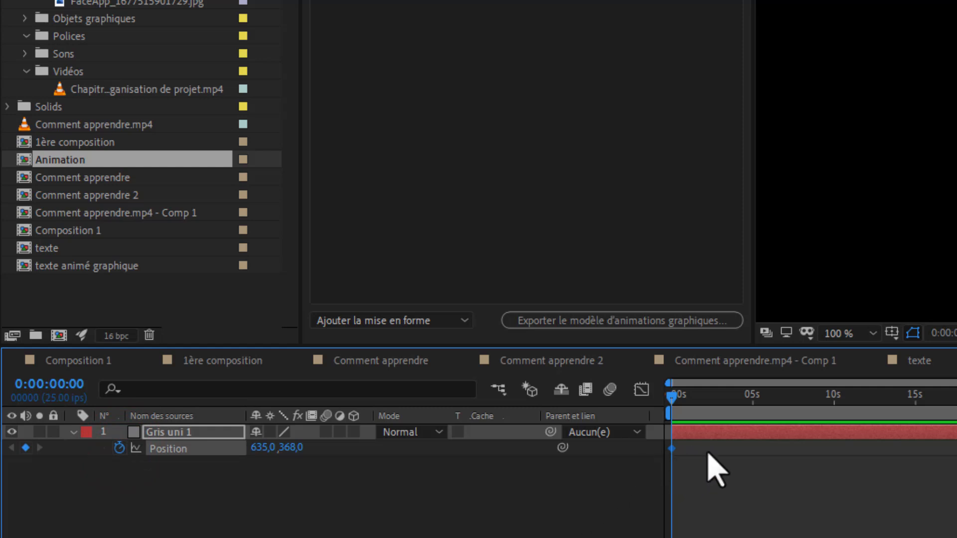
Step: Add a second Position keyframe at 0:00:01:14 with the circle's vertical position set to 488
mouse_move(671, 451)
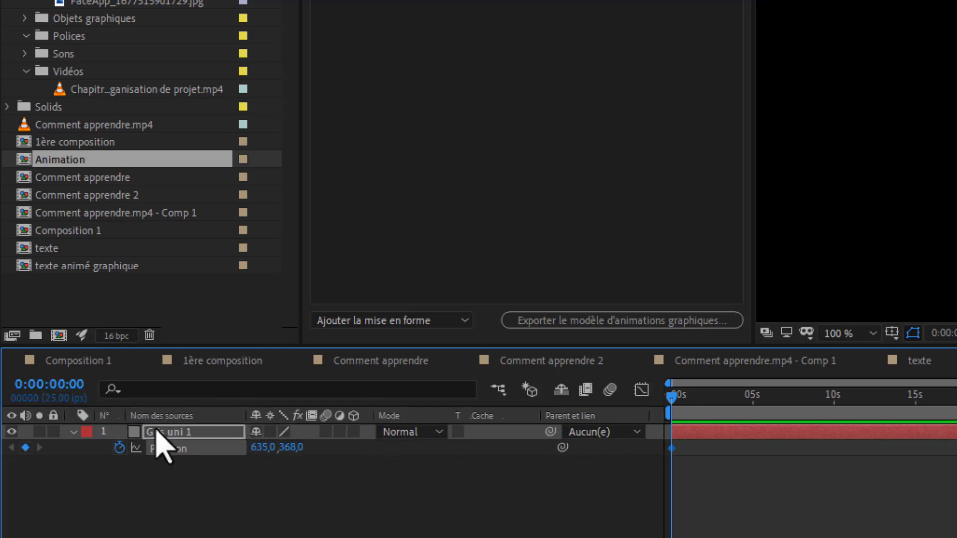
click(675, 397)
drag(675, 397, 697, 396)
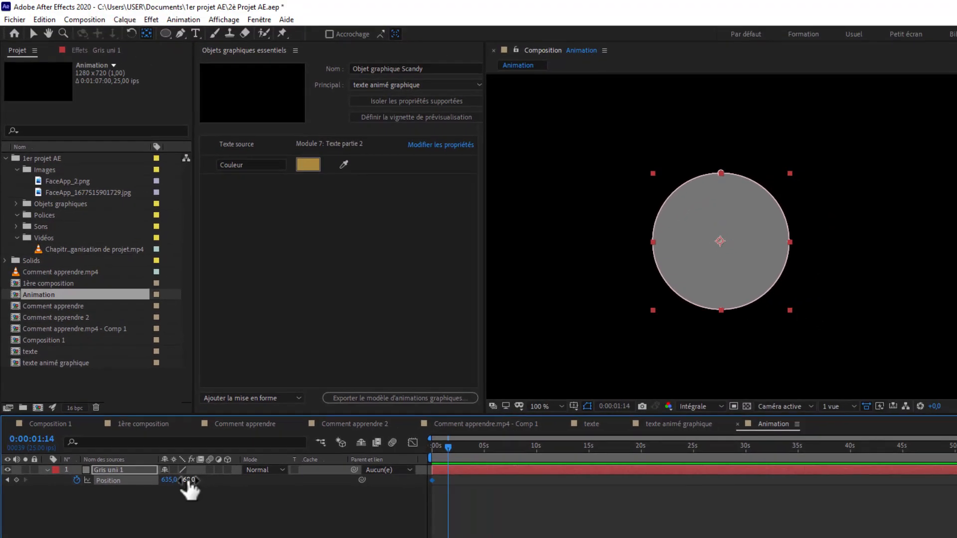
drag(188, 480, 259, 480)
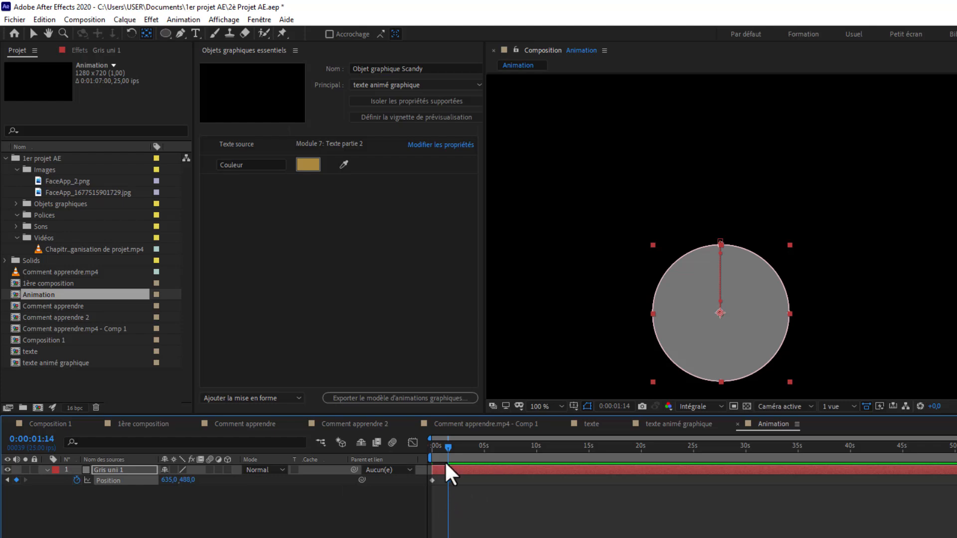
Step: Preview the circle's downward movement from the start and scrub back through the keyframes
mouse_move(445, 447)
mouse_down()
mouse_move(424, 453)
mouse_move(447, 446)
mouse_move(429, 447)
mouse_up()
key(space)
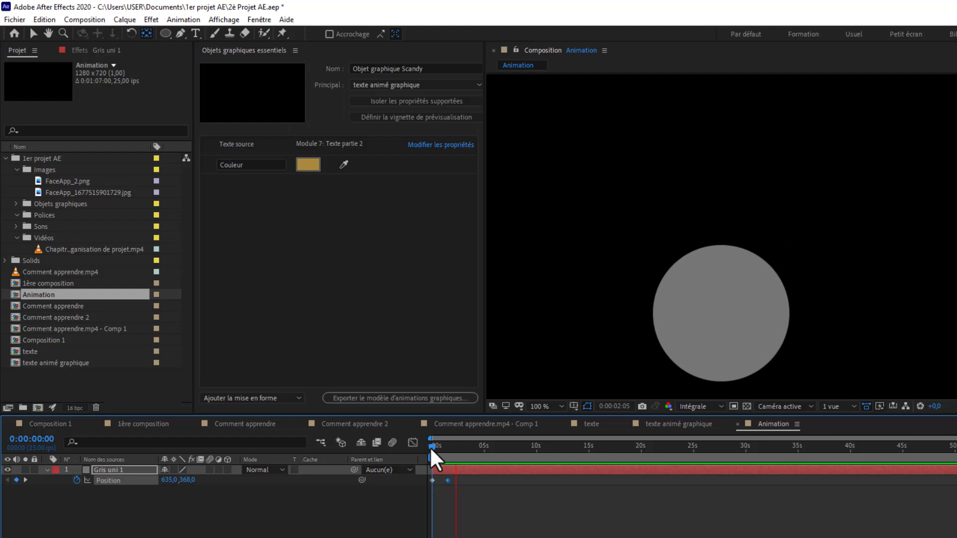
key(space)
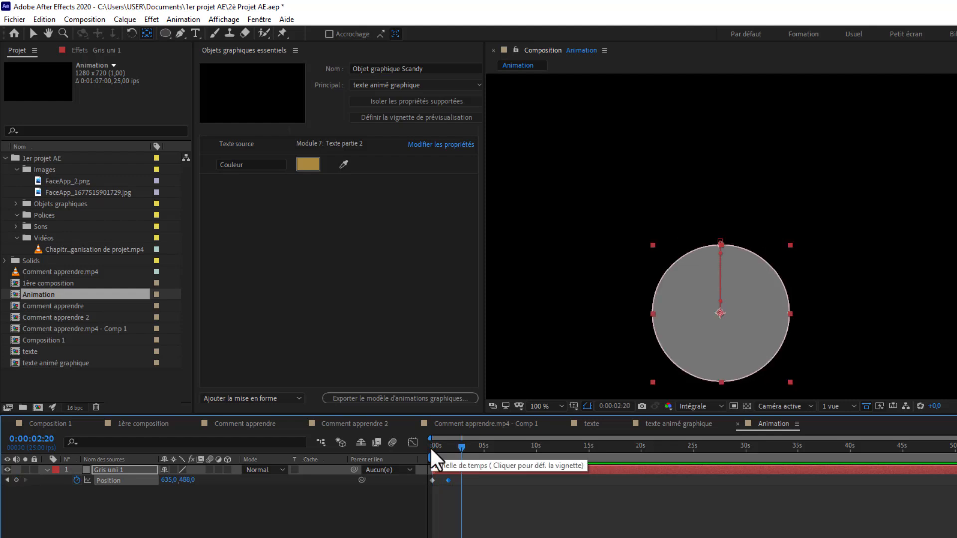
key(ctrl+plus)
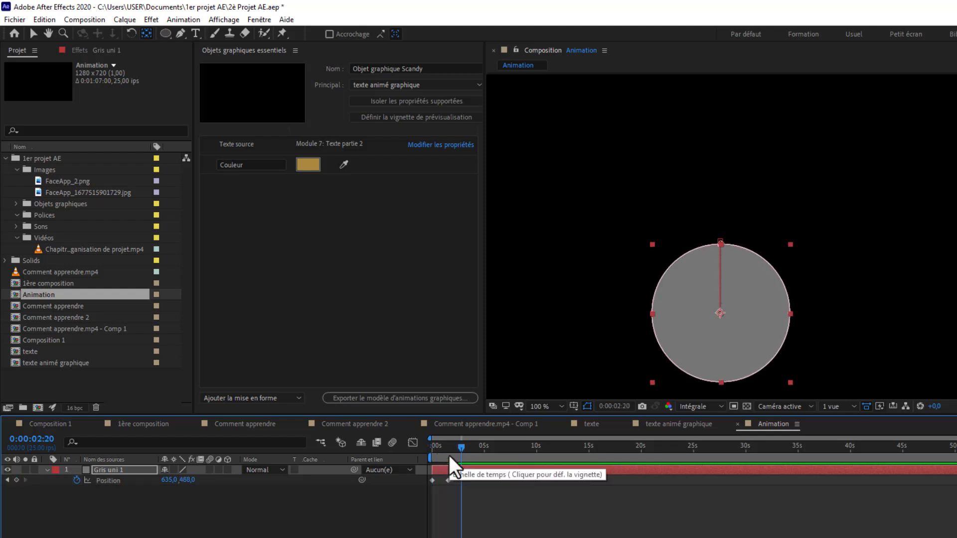
drag(455, 445, 432, 444)
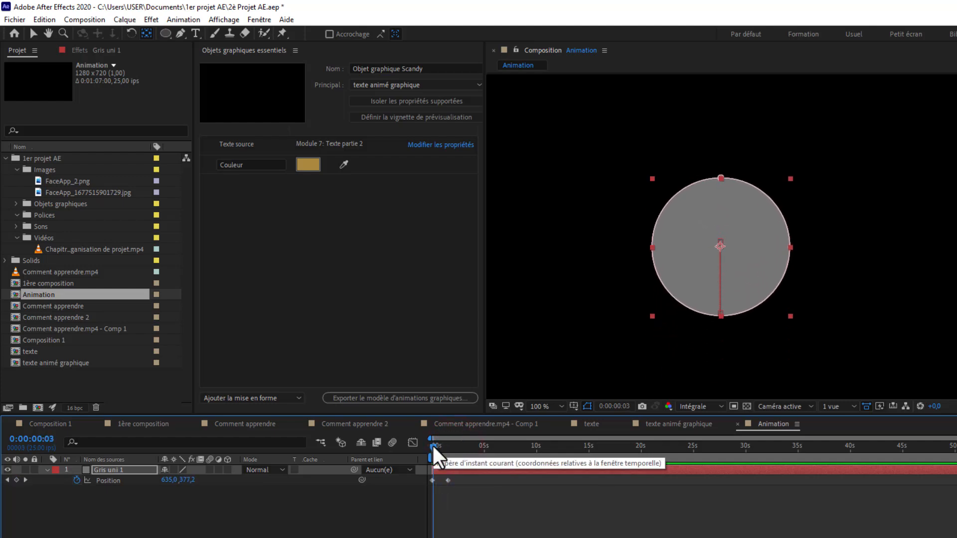
Step: Change the circle solid's colour to yellow F0CC05 in its solid settings
key(ctrl+shift+y)
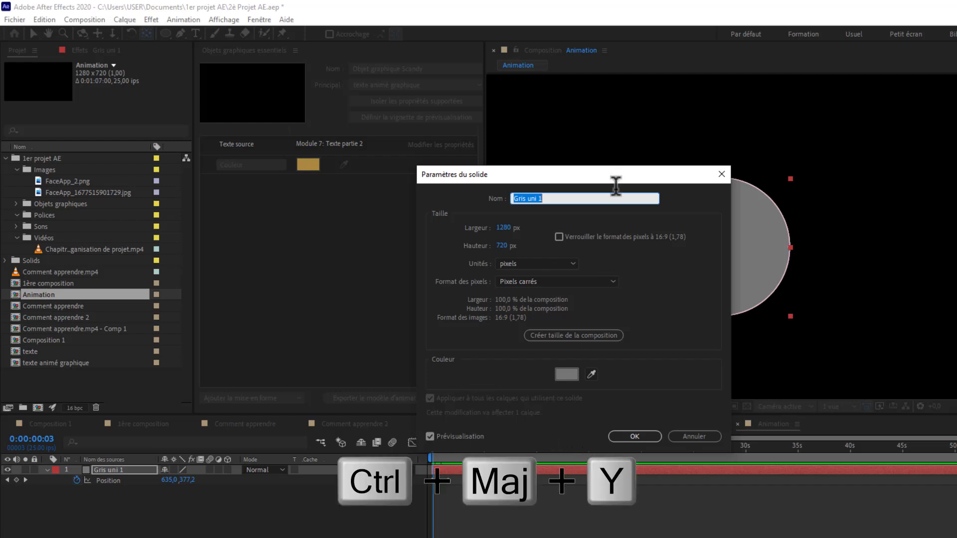
click(568, 371)
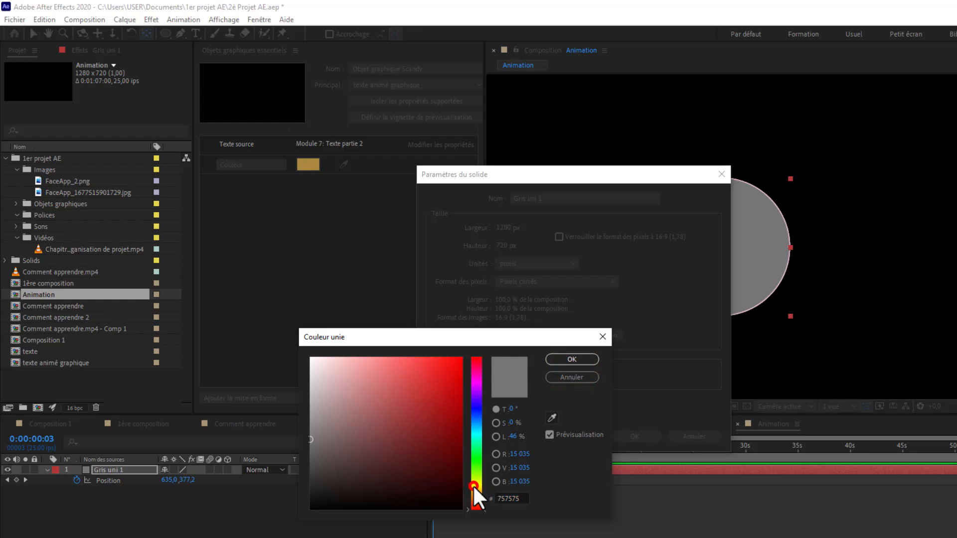
click(473, 487)
drag(447, 386, 459, 366)
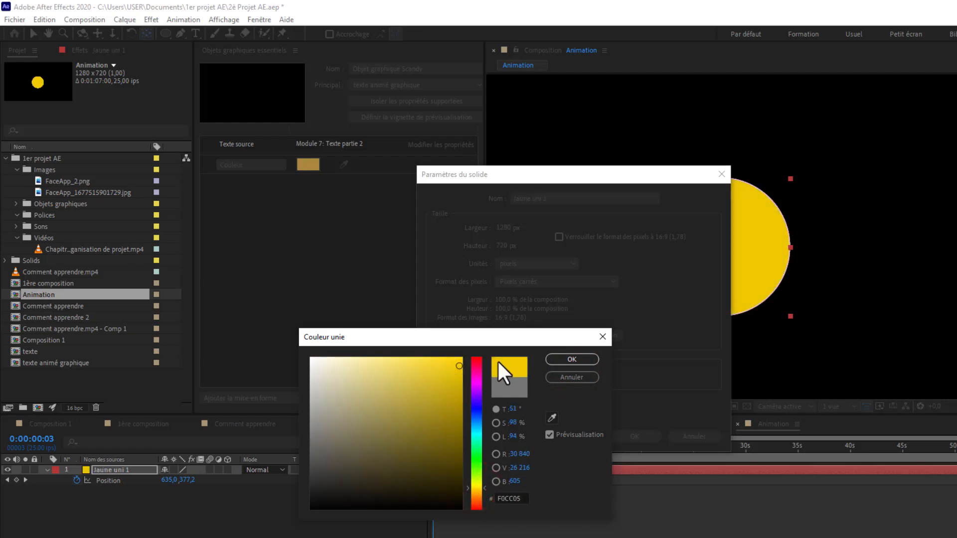
click(562, 359)
click(629, 441)
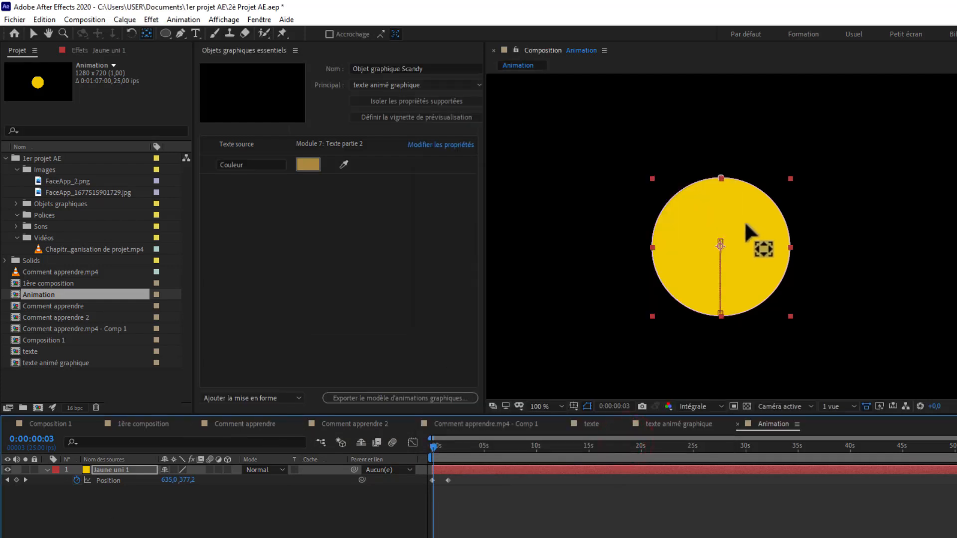
Step: Add an outer glow layer style (Luminescence externe) to the yellow circle layer and set its size (Taille) to 229
right_click(129, 470)
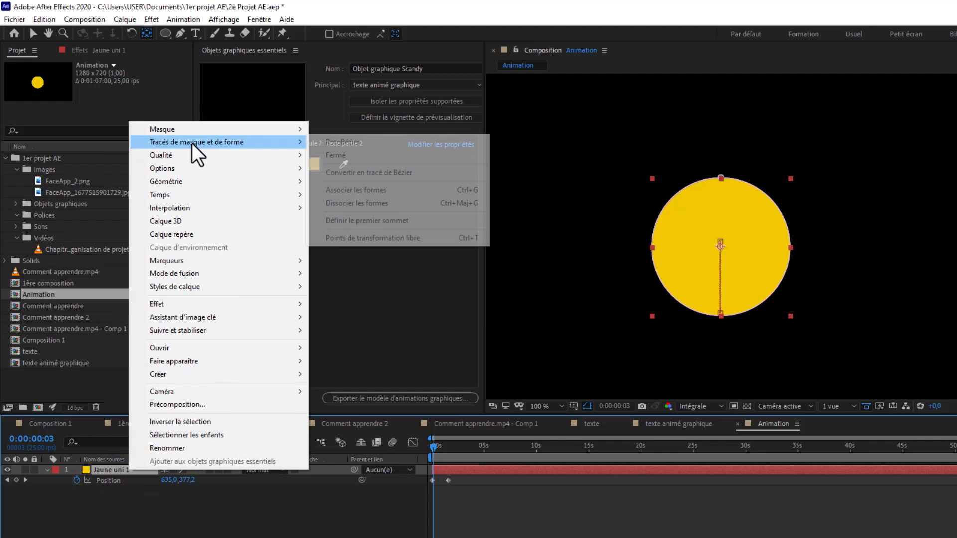
mouse_move(186, 286)
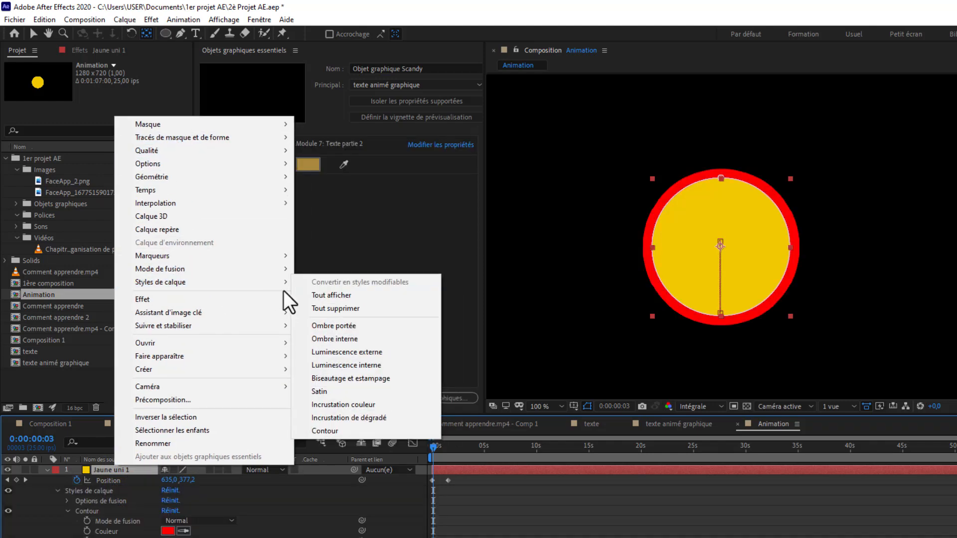
click(368, 353)
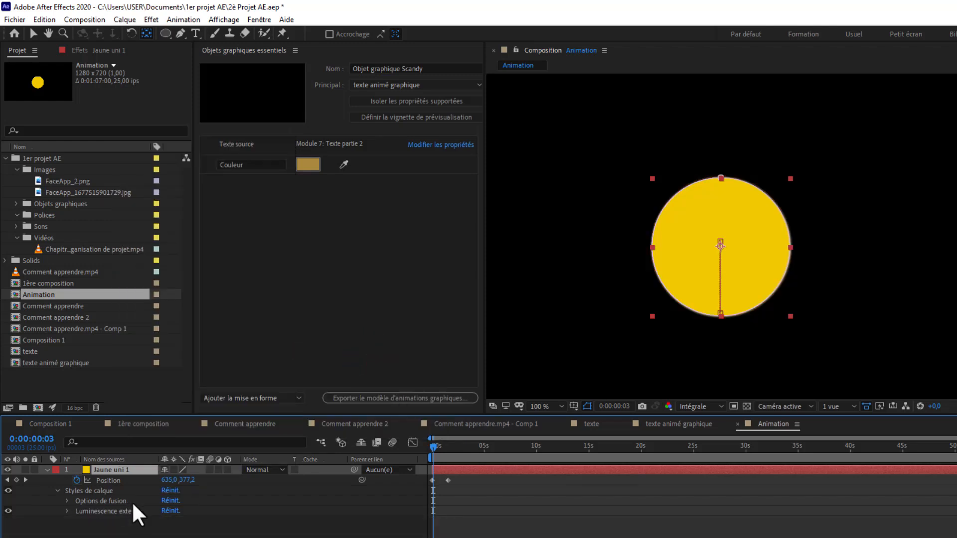
click(67, 511)
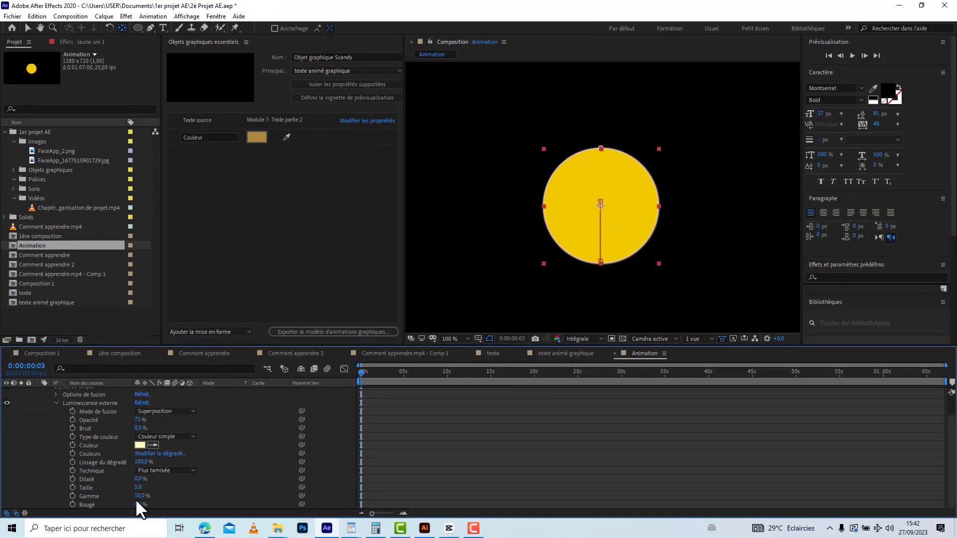
drag(139, 487, 247, 483)
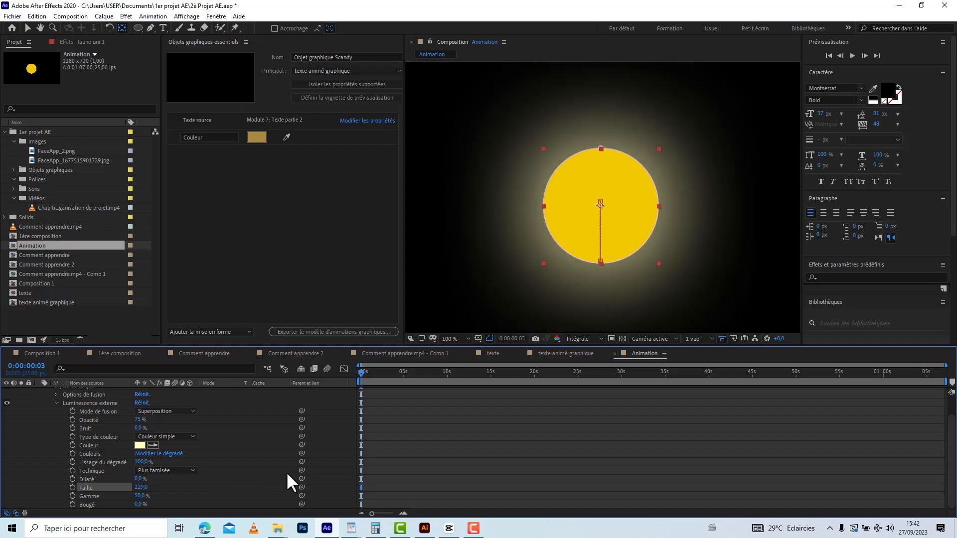
click(483, 434)
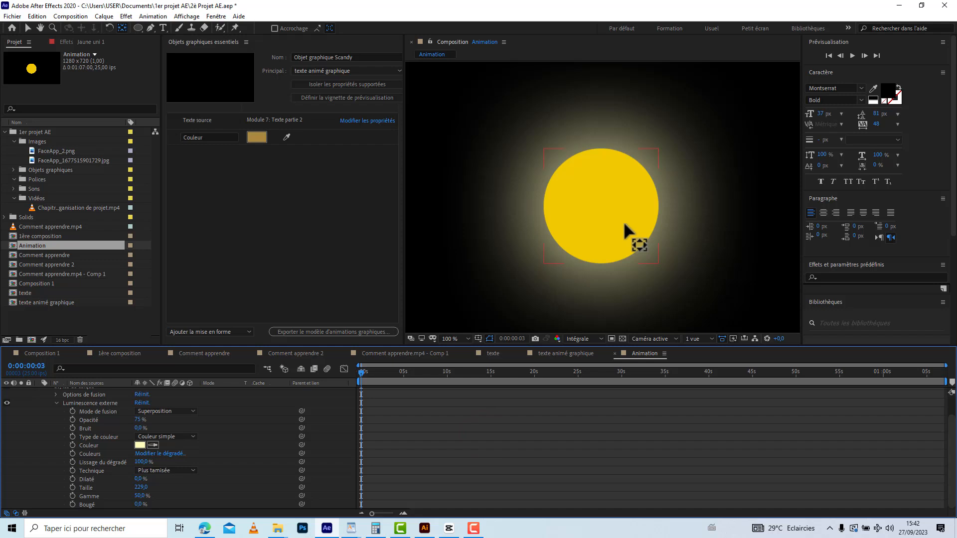
click(453, 339)
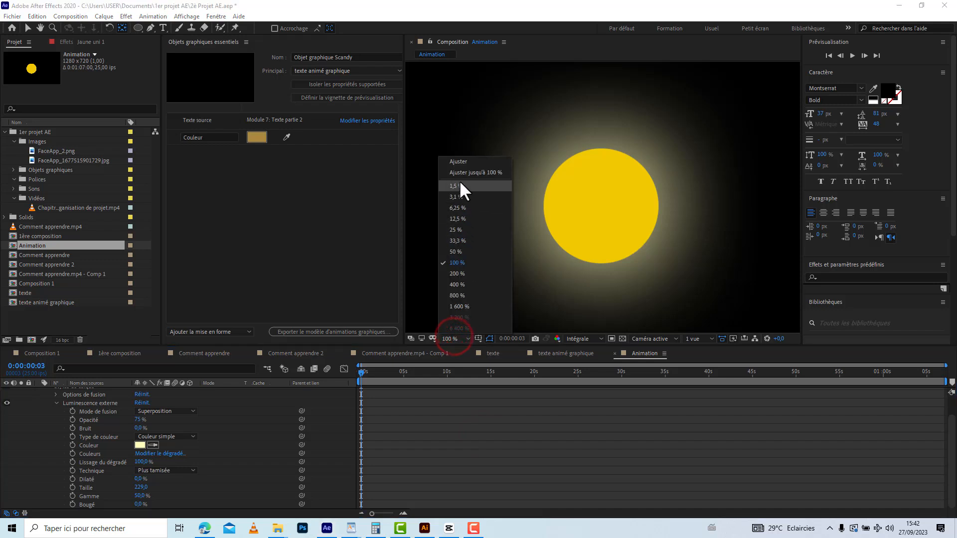
click(460, 251)
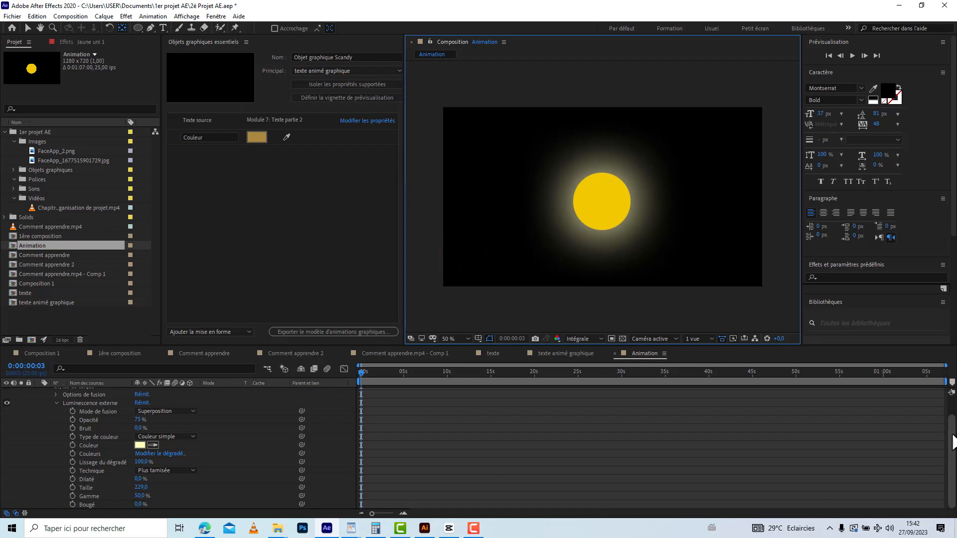
drag(952, 435, 947, 399)
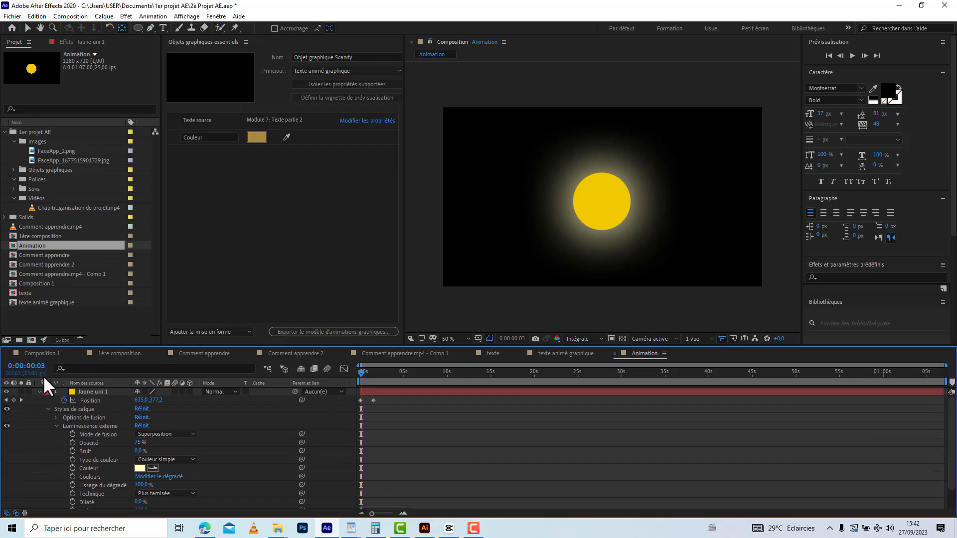
click(40, 391)
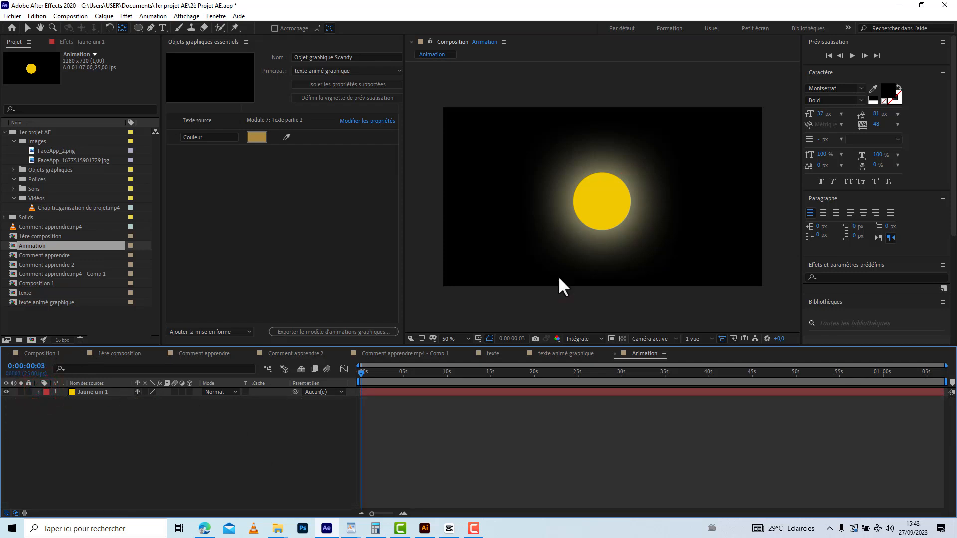
Step: Create a 1280 x 720 px solid in dark brown 4D3407 and place it beneath the yellow circle layer
key(ctrl+y)
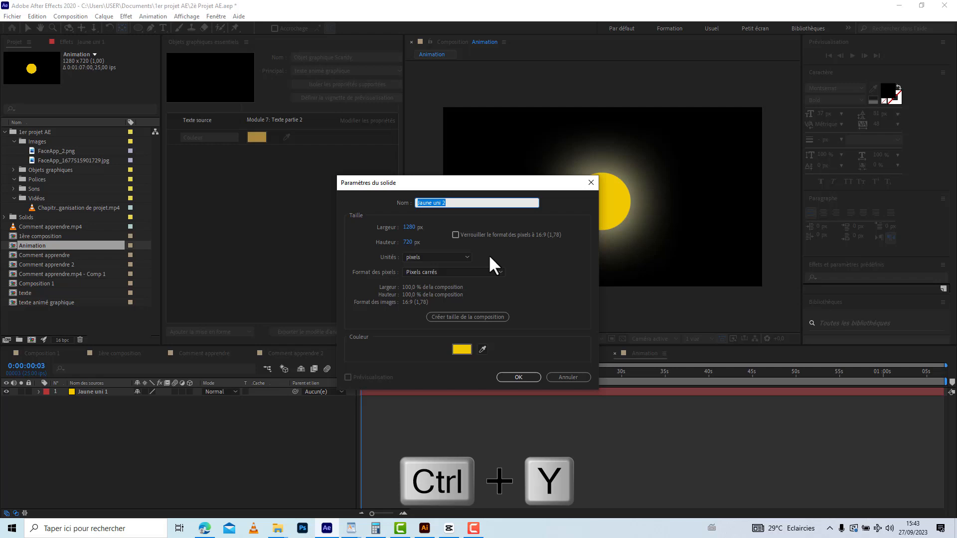
click(466, 351)
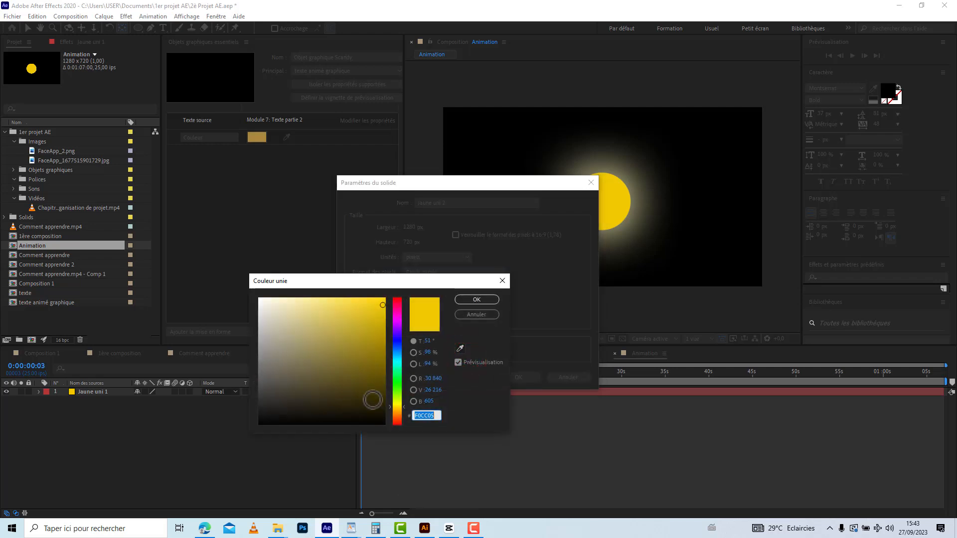
click(396, 412)
click(373, 386)
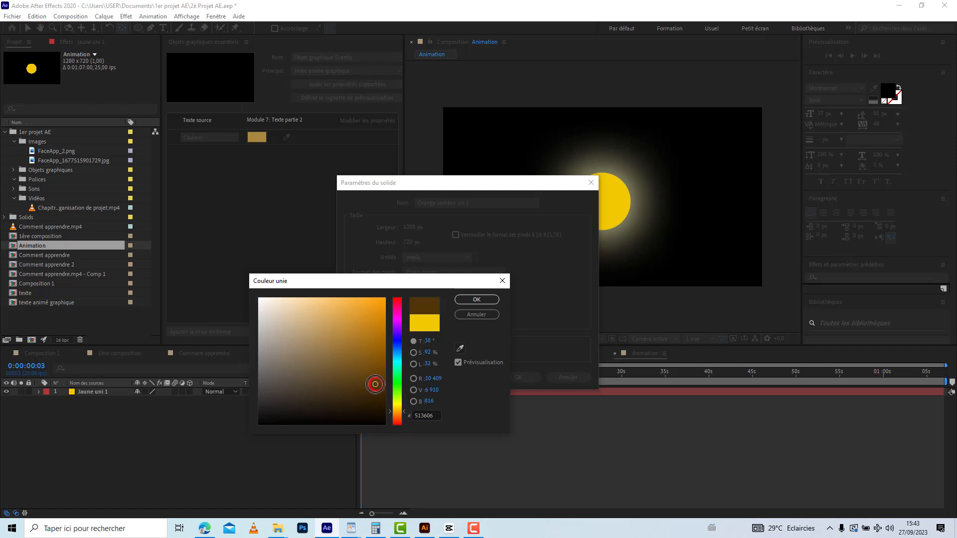
click(464, 299)
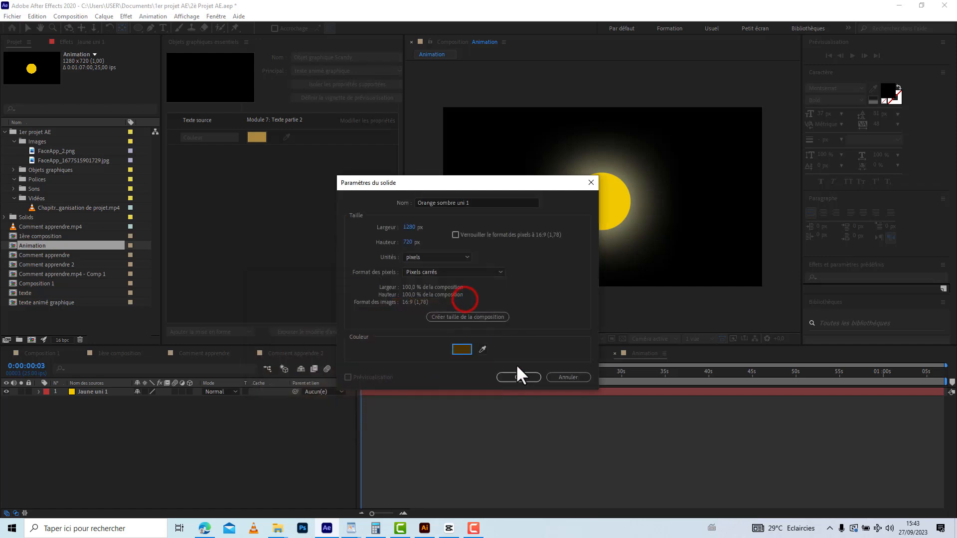
click(518, 377)
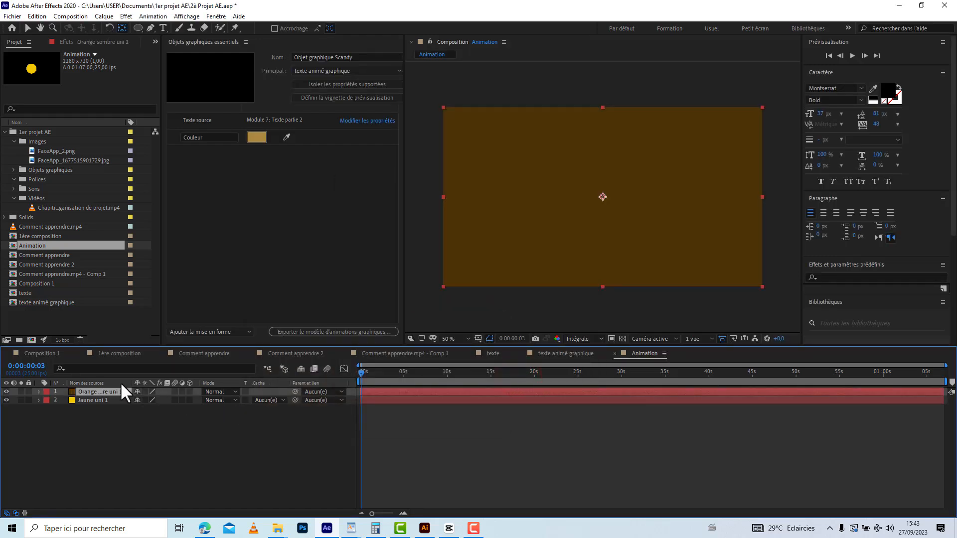
drag(107, 388, 106, 407)
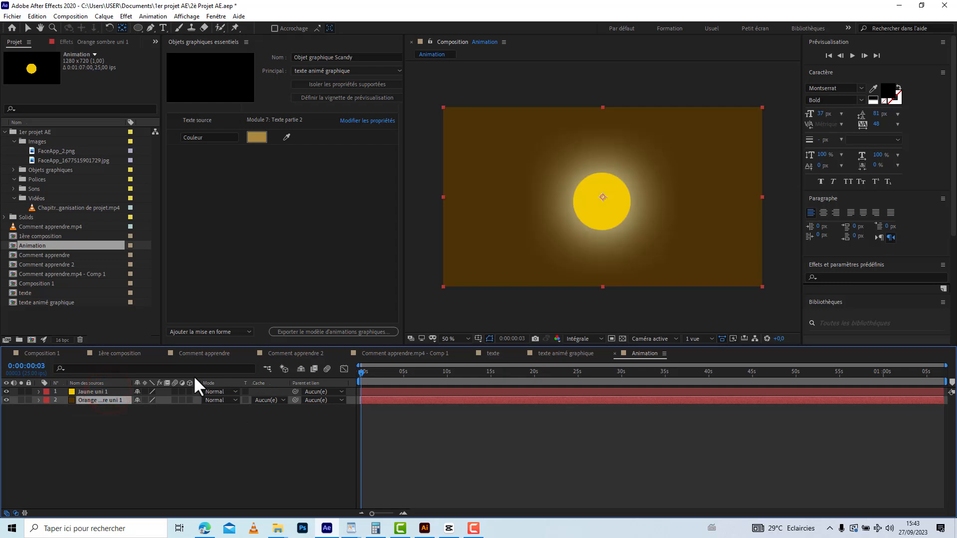
Step: Mask the brown solid with a rectangle covering about the lower third of the frame, starting at the circle's bottom edge
click(480, 148)
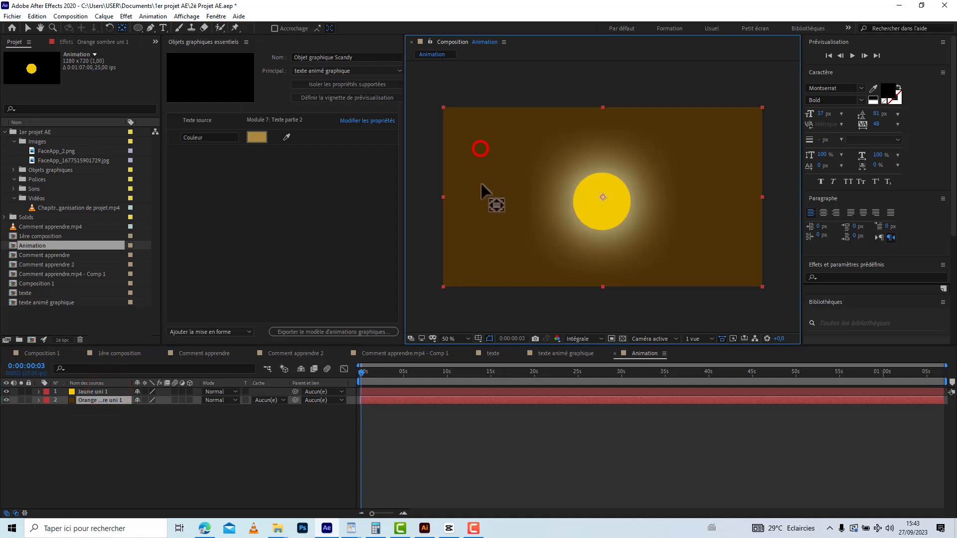
click(479, 200)
click(139, 25)
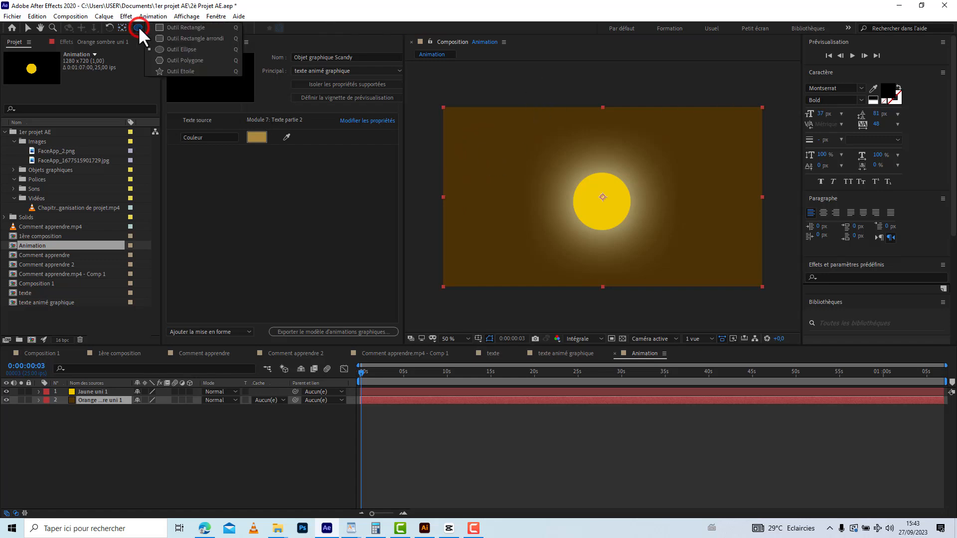
click(173, 29)
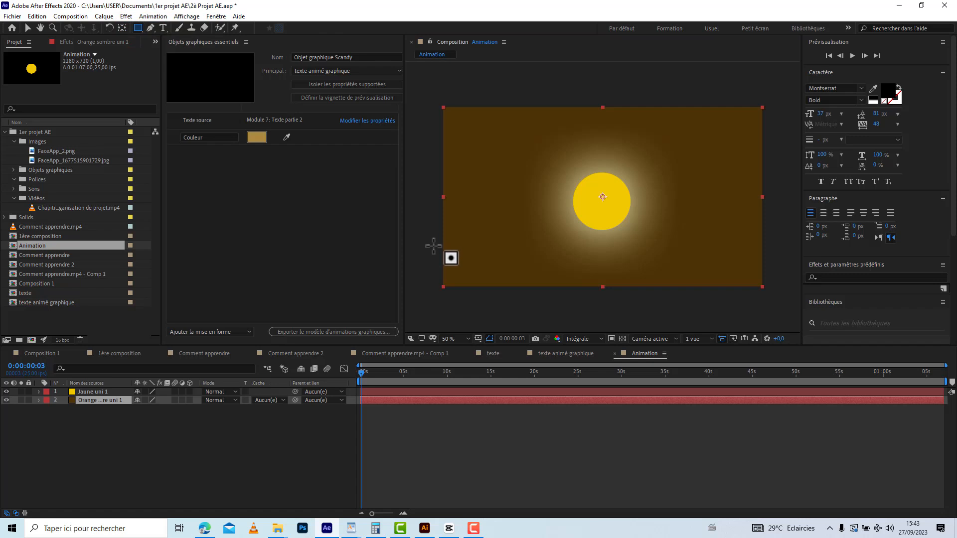
mouse_move(432, 231)
mouse_down()
mouse_move(792, 278)
mouse_move(839, 300)
mouse_move(772, 298)
mouse_up()
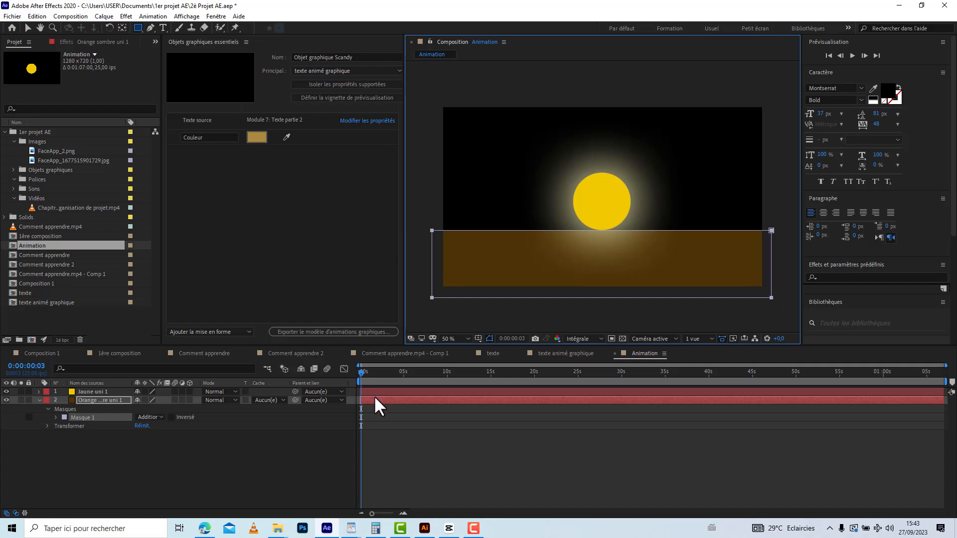
click(297, 457)
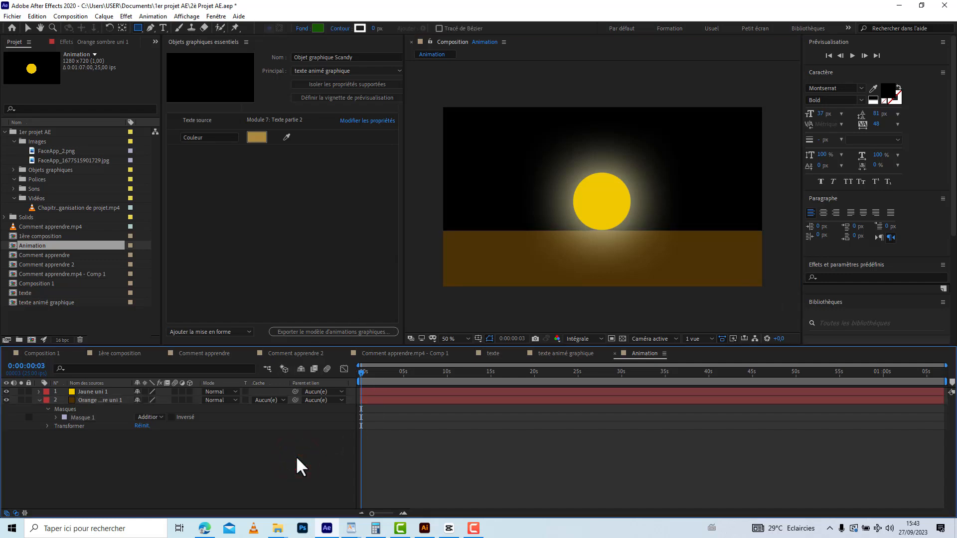
Step: Create a 1280 x 720 px solid in sky blue 35C0F4 and place it beneath the brown ground layer
key(ctrl+y)
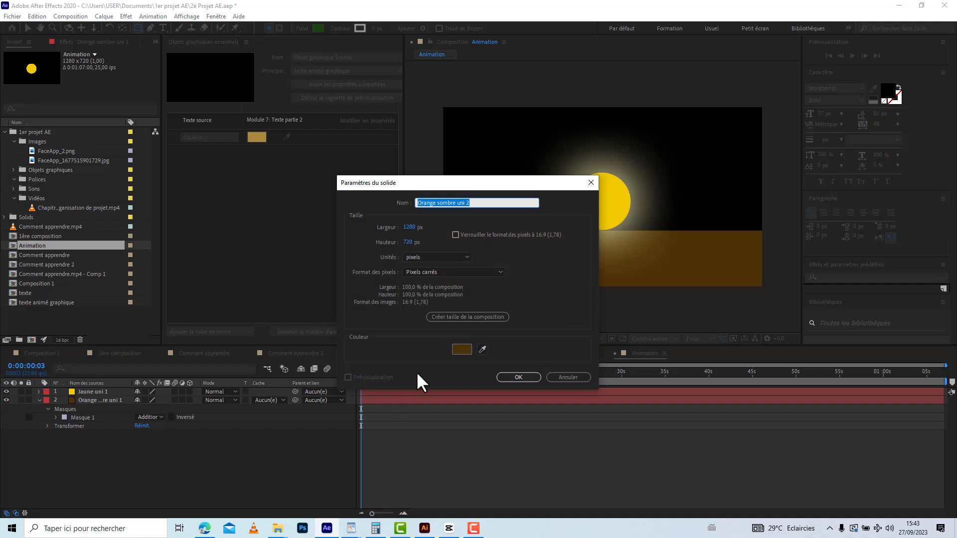
click(467, 348)
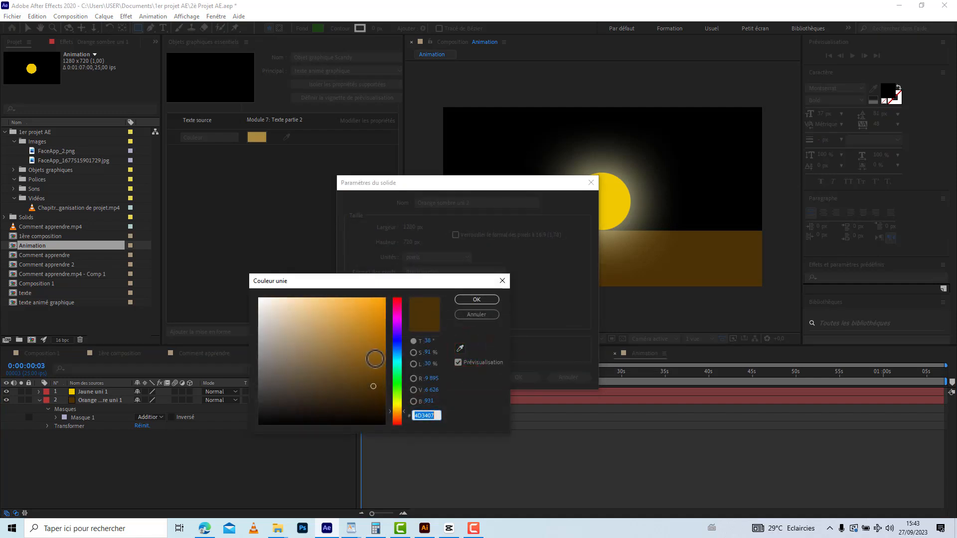
drag(393, 355, 358, 303)
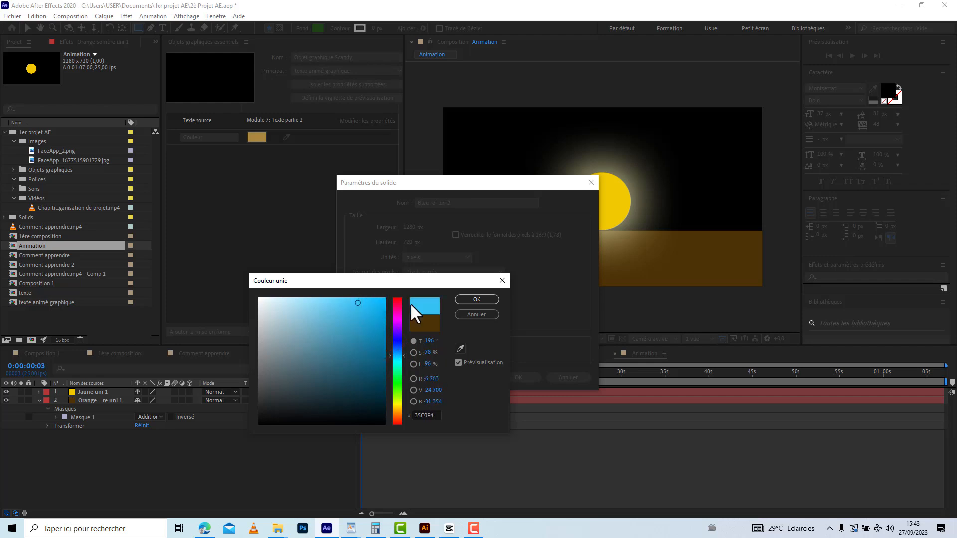
click(473, 300)
click(520, 378)
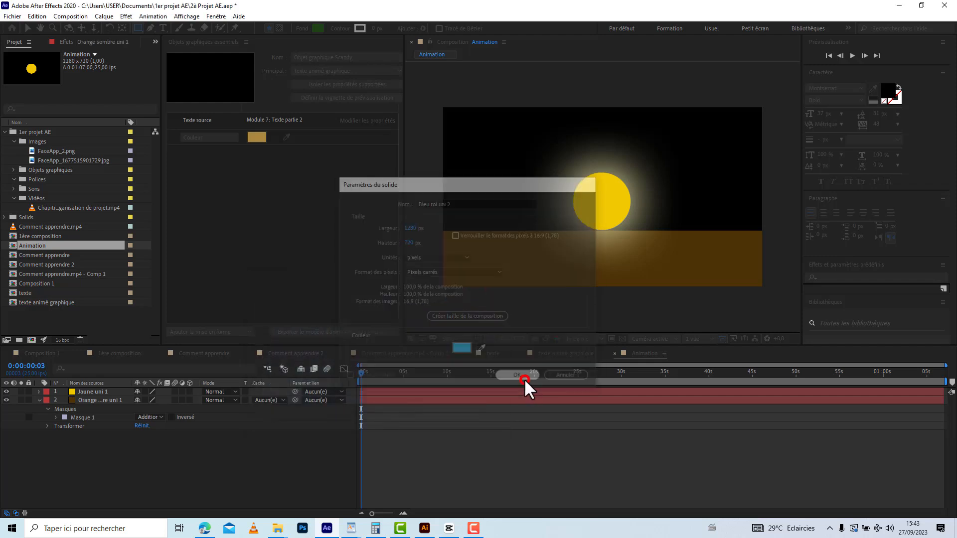
drag(105, 388, 106, 440)
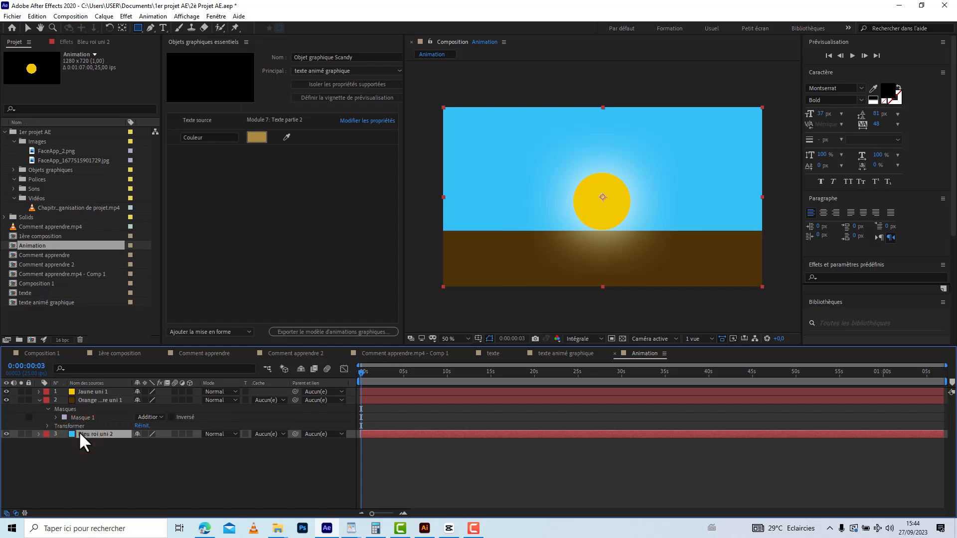
Step: Change the blue background solid's colour to the darker blue 197698 in its solid settings
key(ctrl+shift+y)
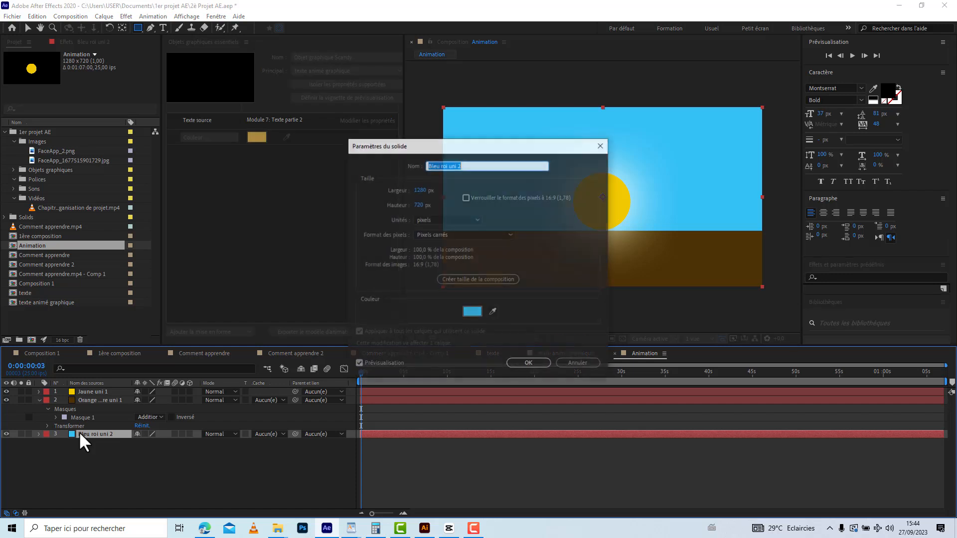
click(477, 310)
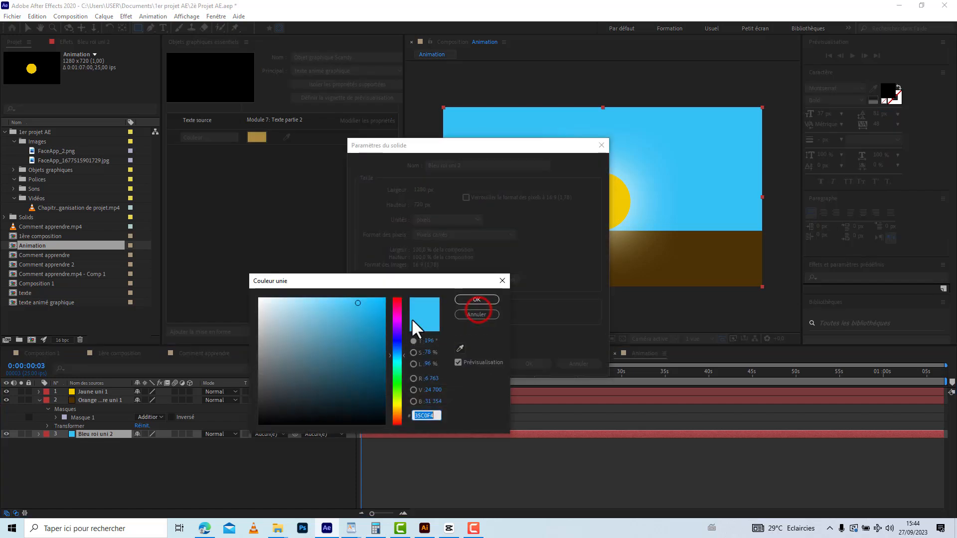
mouse_move(359, 350)
mouse_down()
mouse_move(362, 360)
mouse_move(364, 349)
mouse_up()
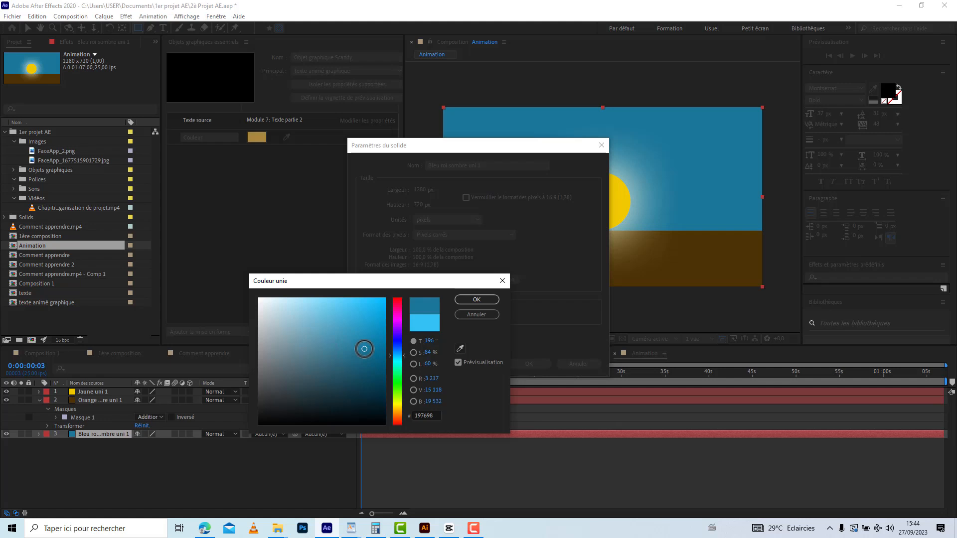
click(470, 298)
click(526, 364)
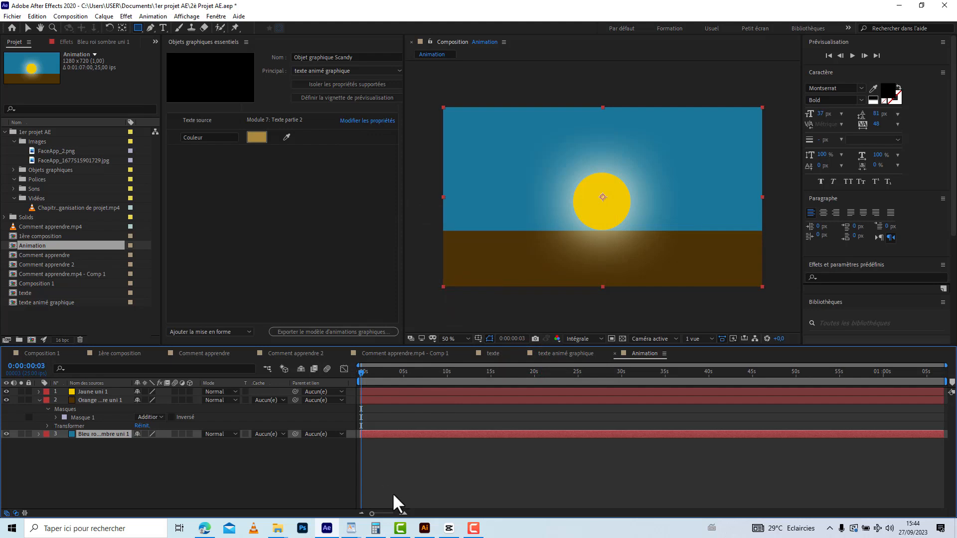
Step: Rename the yellow circle layer as Soleil
drag(372, 513, 394, 513)
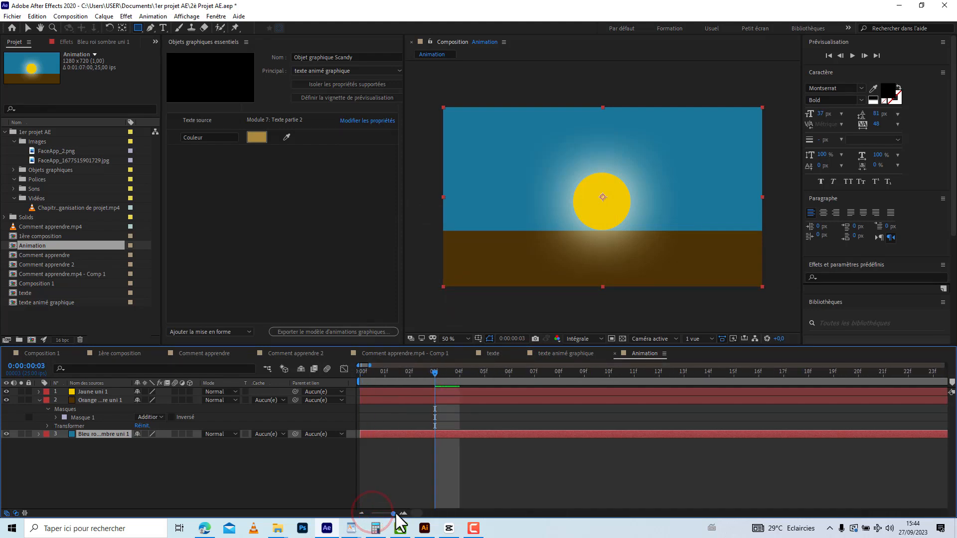
click(96, 390)
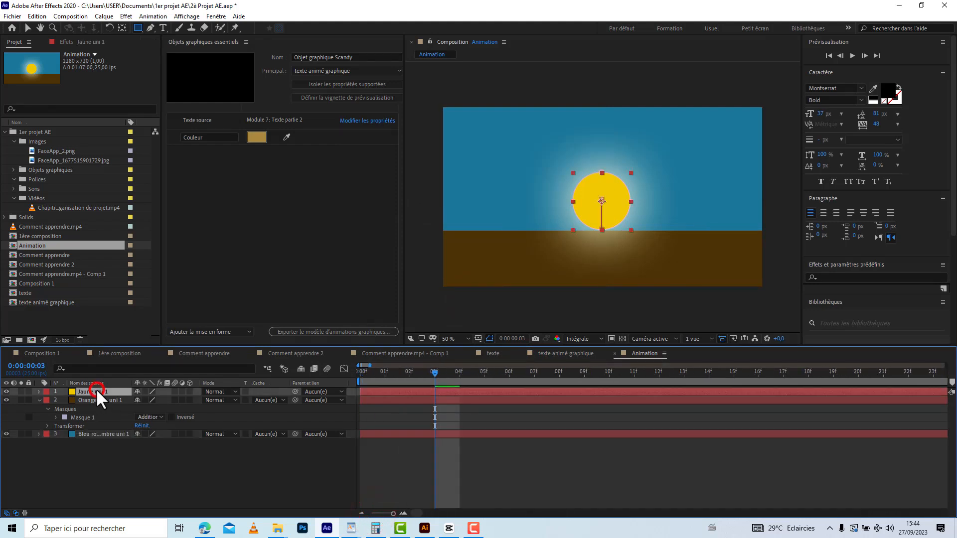
key(Return)
text(Soleil)
key(Return)
Step: Rename the brown ground layer as Terre
click(96, 398)
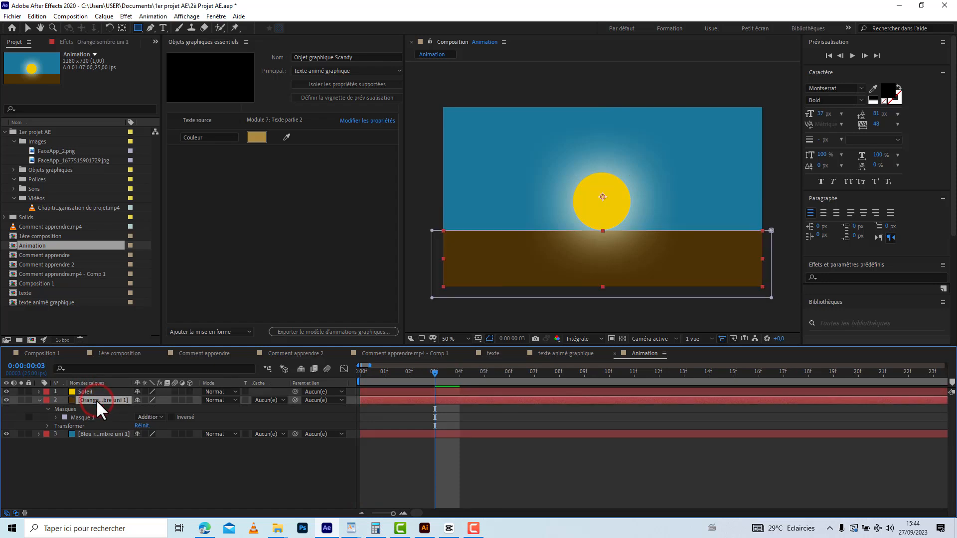
key(Return)
text(Terre)
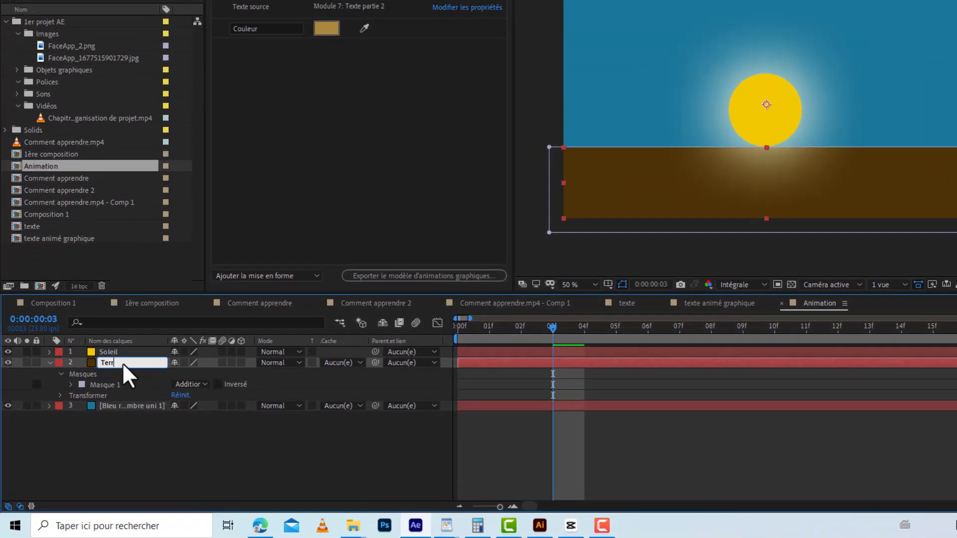
key(Return)
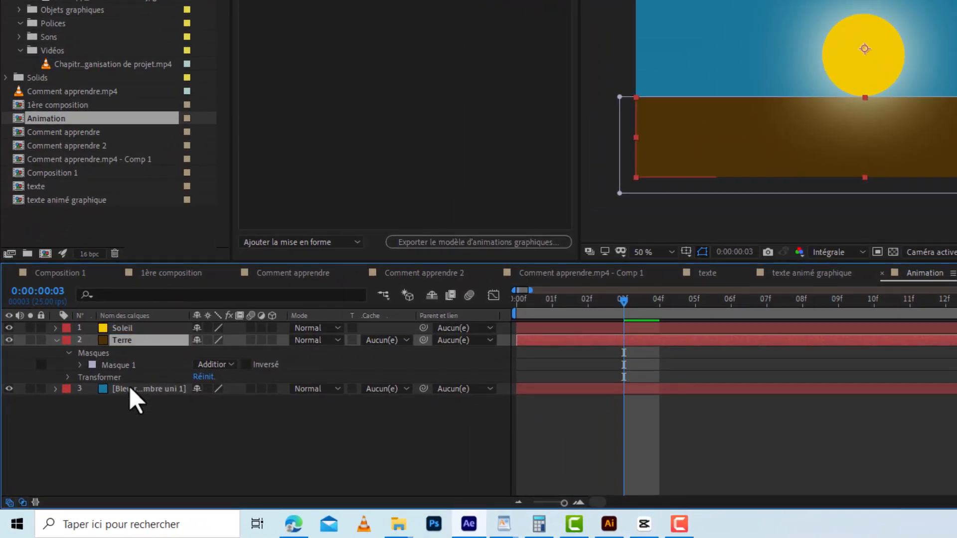
Step: Rename the blue background layer as Ciel
click(129, 388)
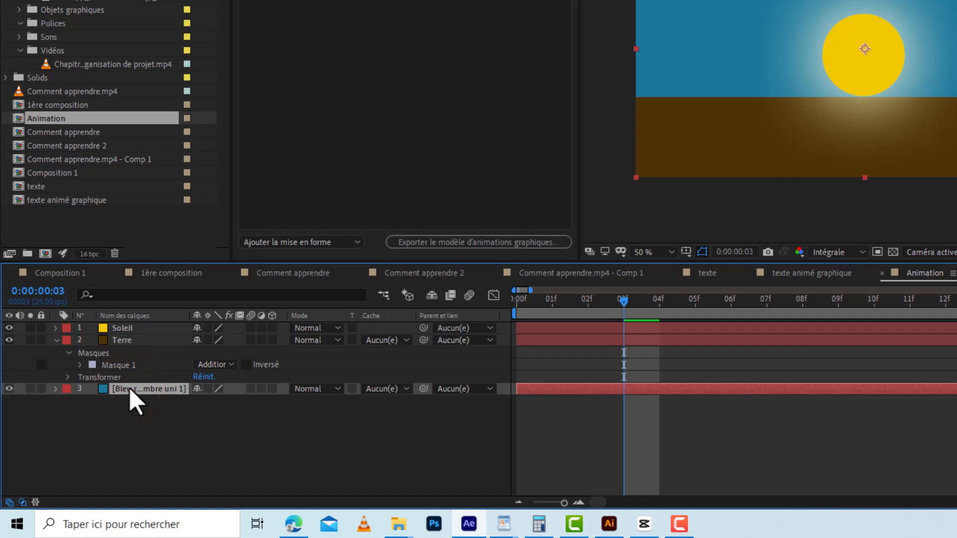
key(Return)
text(Ciel)
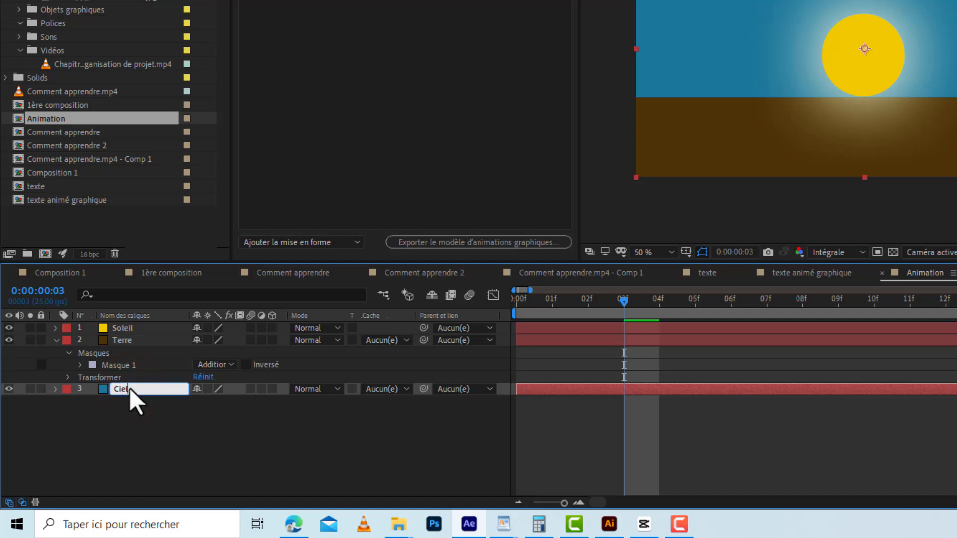
key(Return)
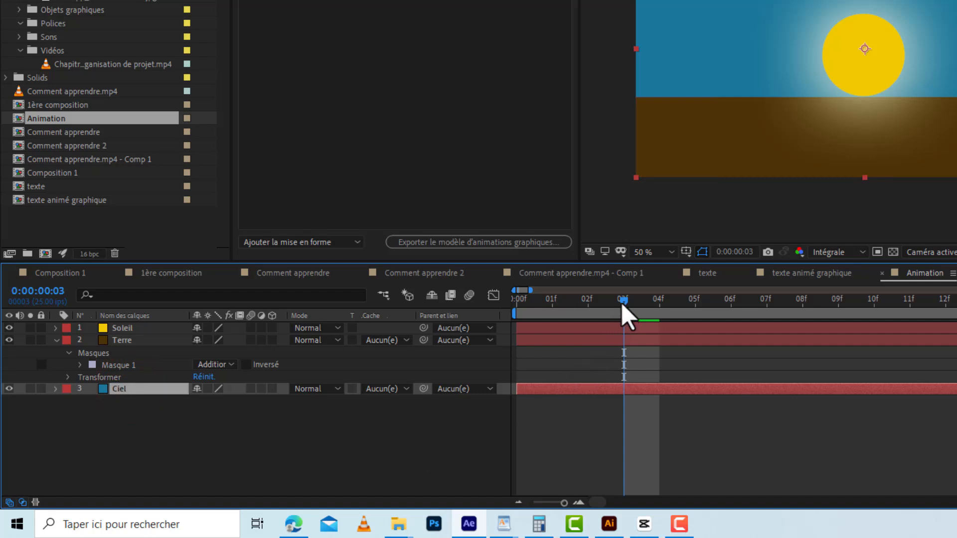
Step: Reveal the Soleil layer's animated Position from the start of the timeline and delete all its existing keyframes
drag(623, 300, 567, 303)
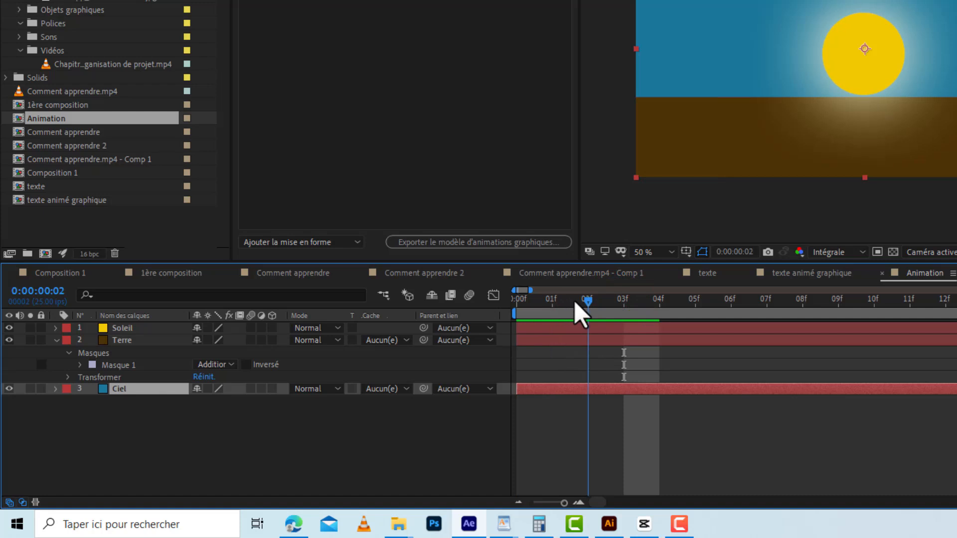
click(553, 330)
key(Home)
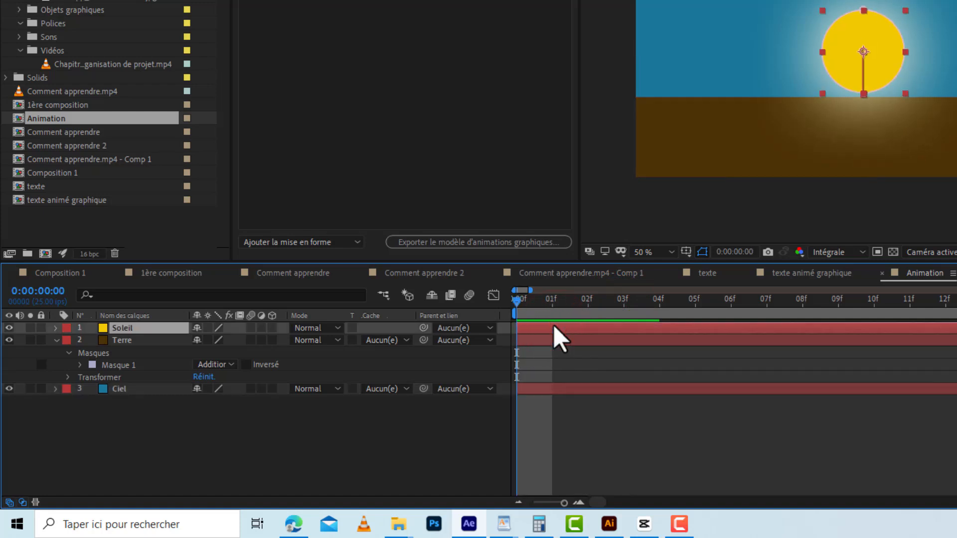
click(551, 327)
key(u)
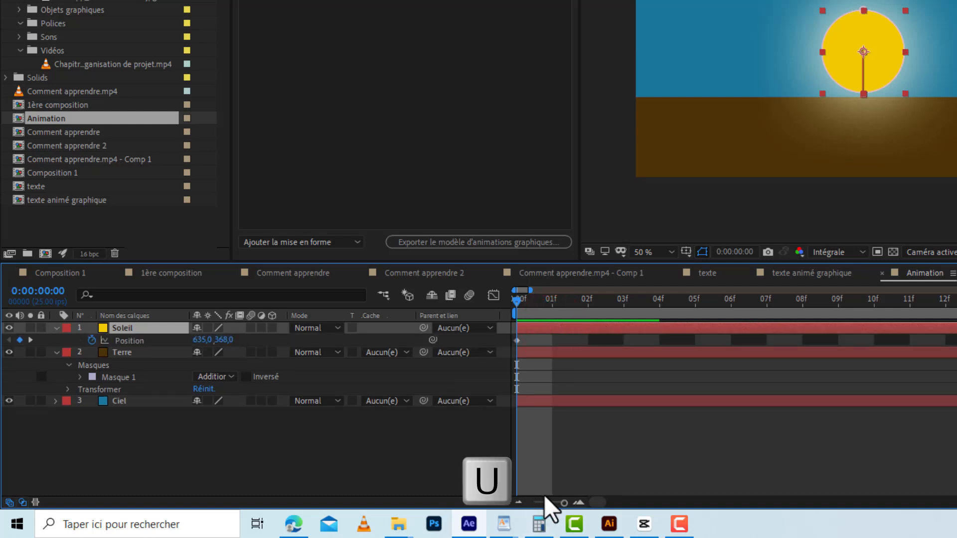
mouse_move(565, 503)
mouse_down()
mouse_move(538, 502)
mouse_move(555, 501)
mouse_up()
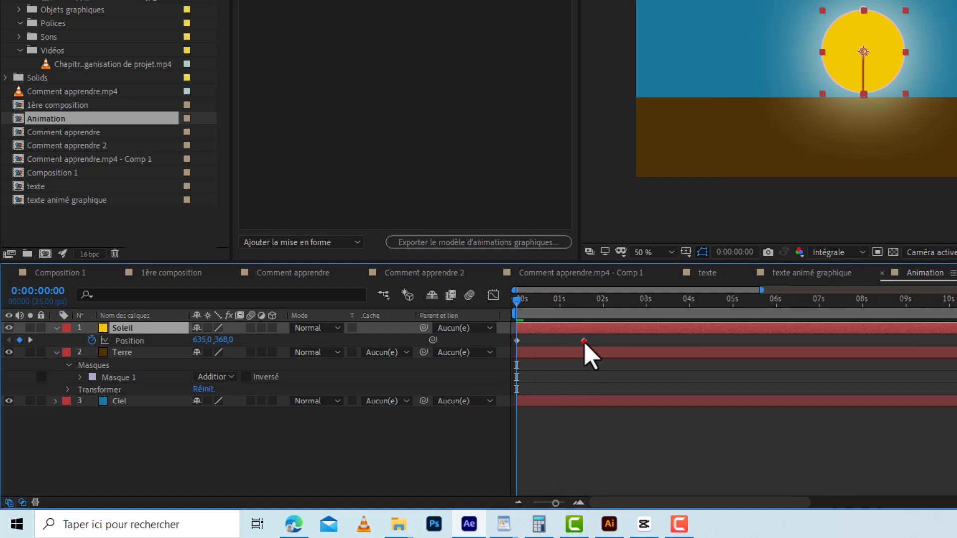
drag(584, 341, 559, 343)
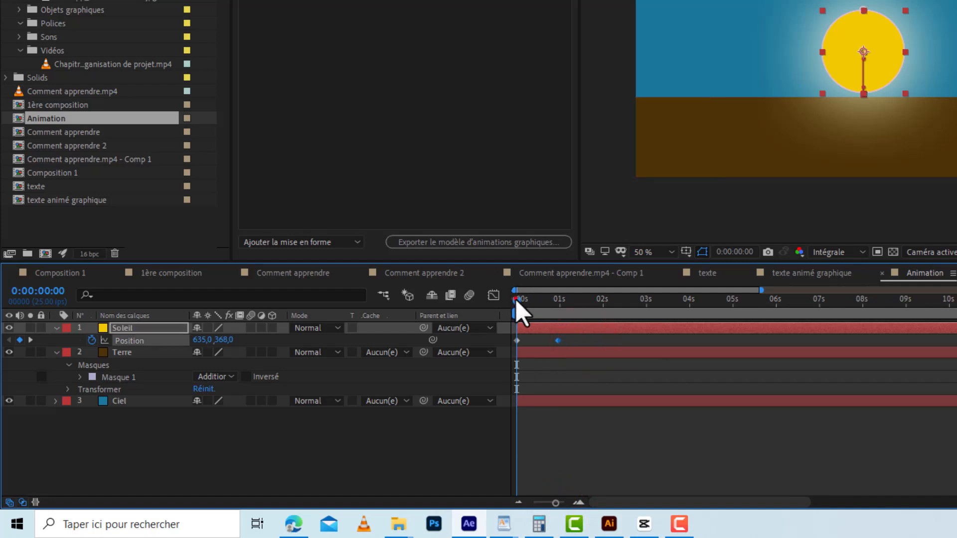
mouse_move(515, 299)
mouse_down()
mouse_move(566, 299)
mouse_move(505, 303)
mouse_up()
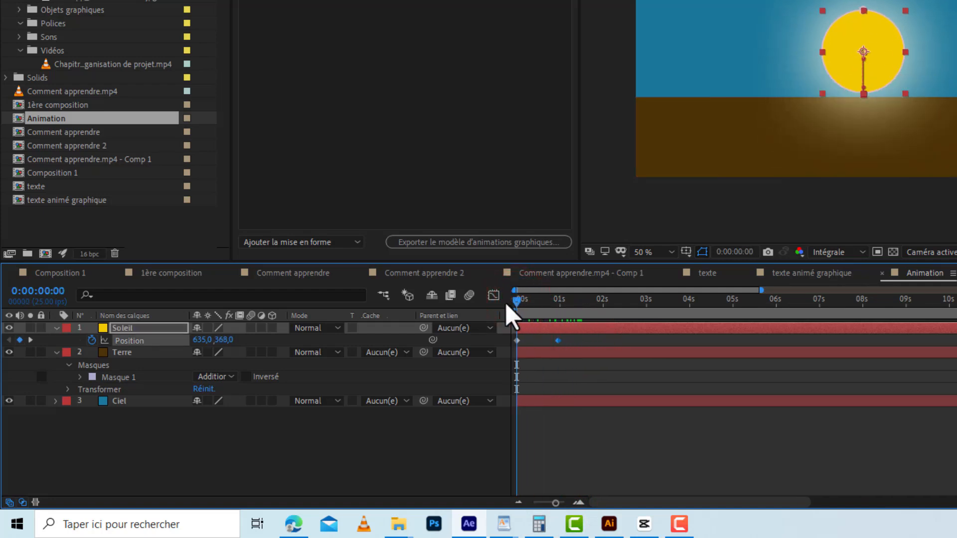
click(564, 341)
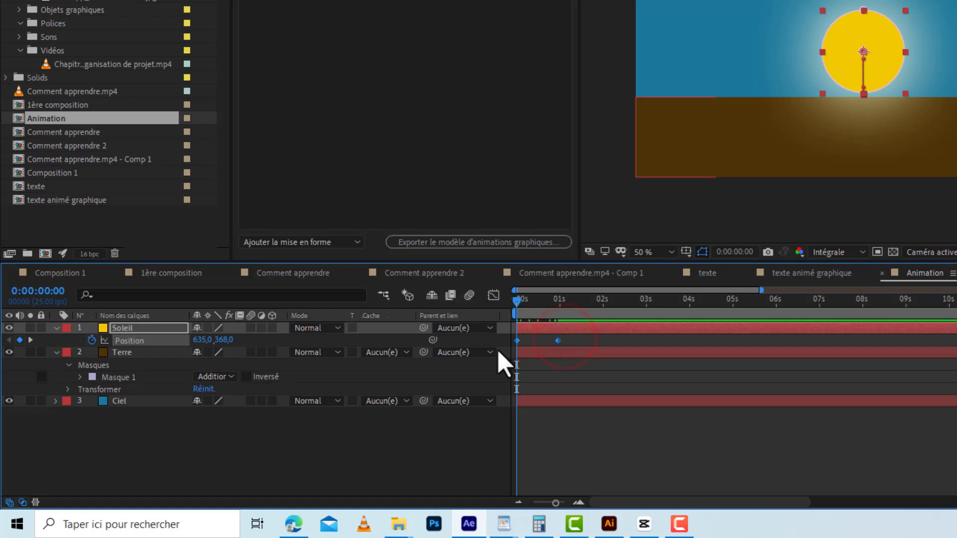
key(Delete)
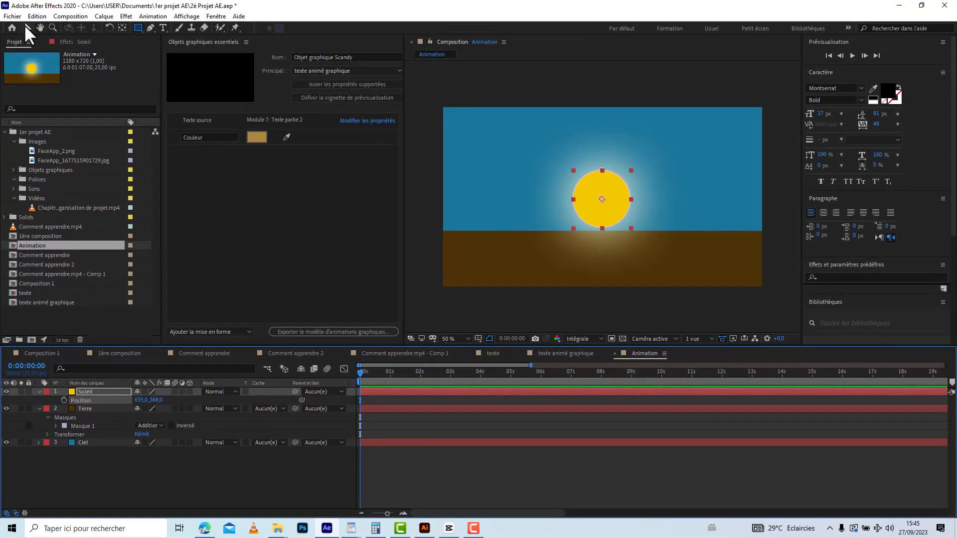
Step: Move the sun up in the sky to position 635, 180 and set its first Position keyframe at 0 seconds
click(25, 27)
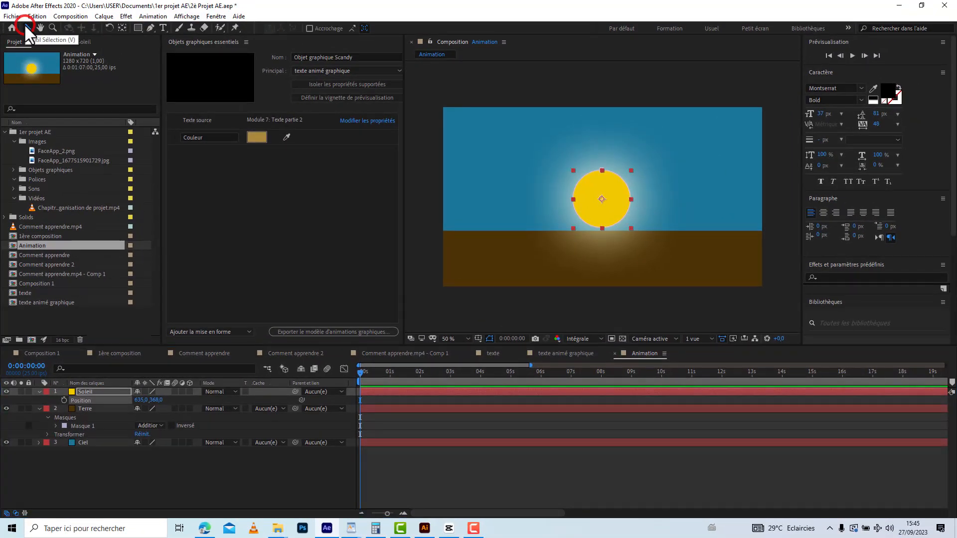
click(599, 197)
drag(599, 197, 598, 151)
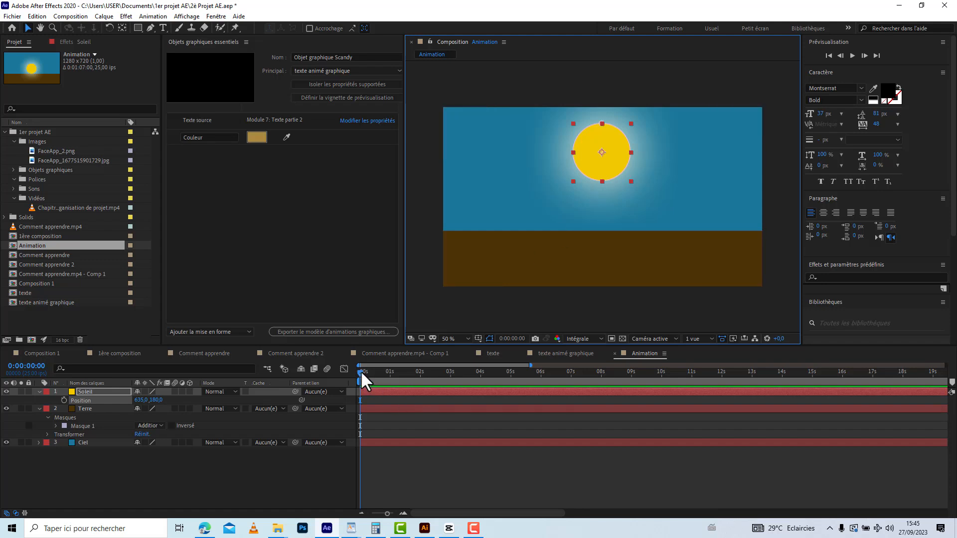
key(space)
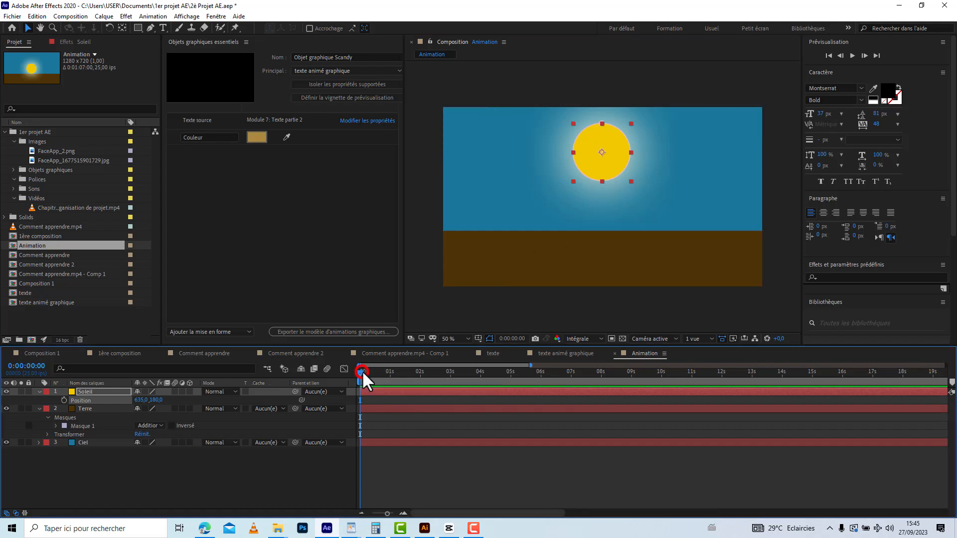
mouse_move(356, 369)
mouse_down()
mouse_move(471, 370)
mouse_move(358, 371)
mouse_up()
click(63, 401)
Step: Keyframe the sun at 2 seconds below the frame, at position 635, 982, and scrub through the movement
key(space)
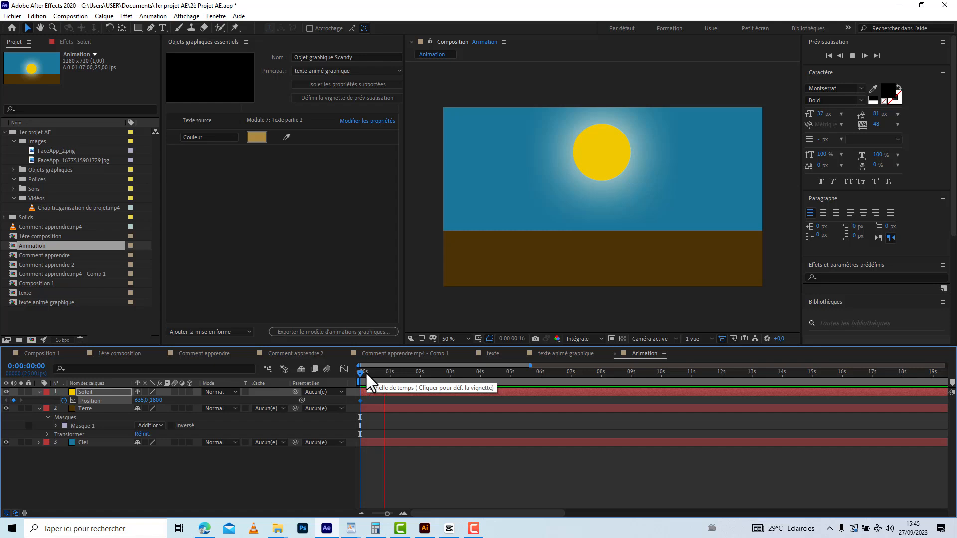
key(space)
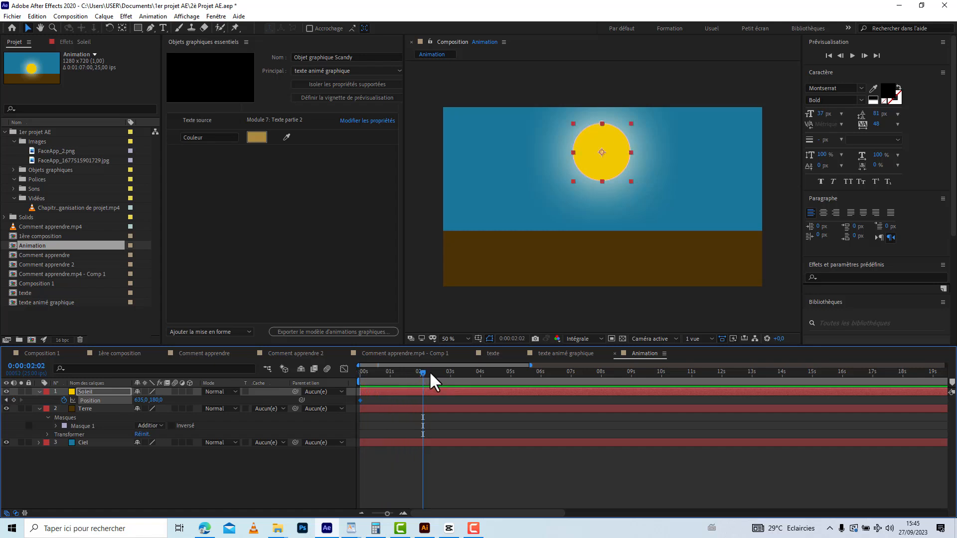
drag(424, 371, 420, 371)
drag(604, 156, 602, 346)
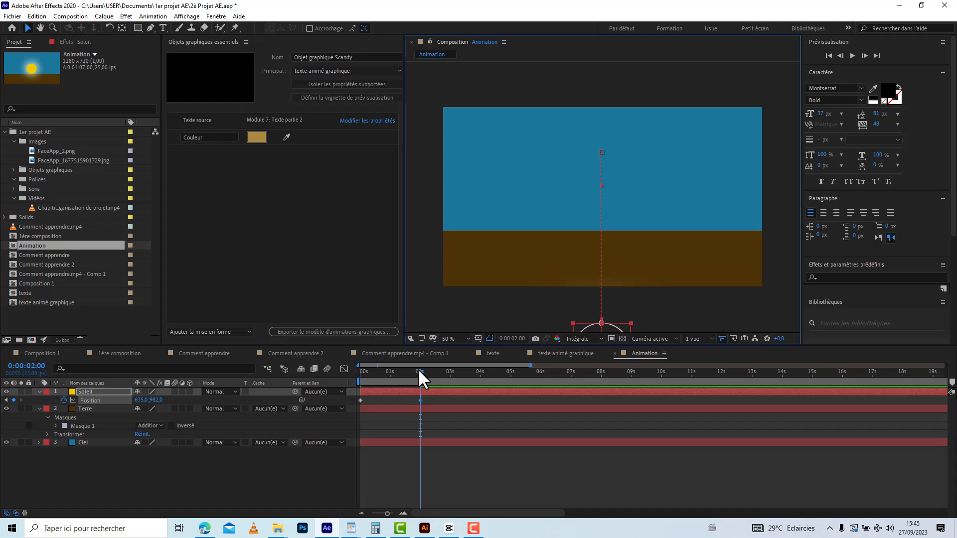
drag(418, 368, 386, 379)
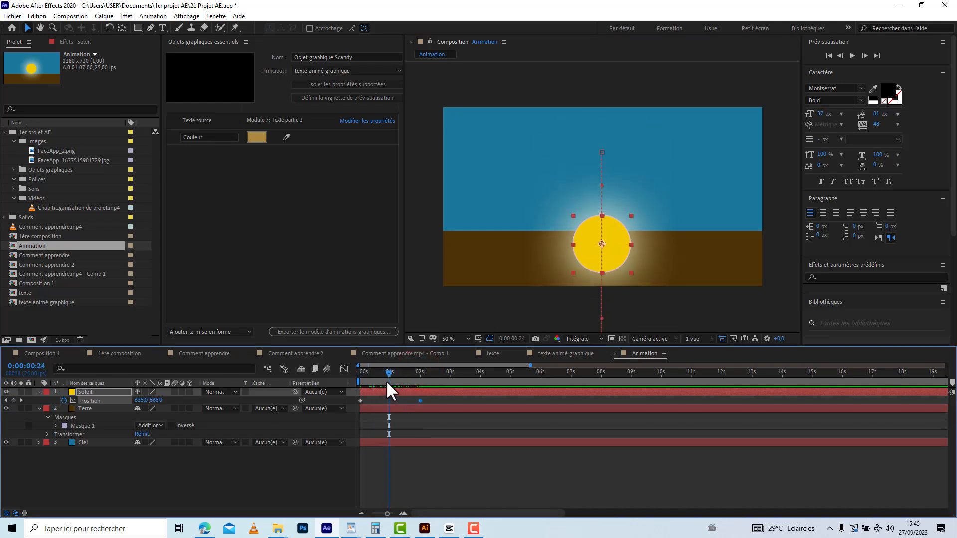
Step: Place the Soleil layer beneath Terre in the layer stack so the sun sets behind the ground, and preview it
double_click(85, 391)
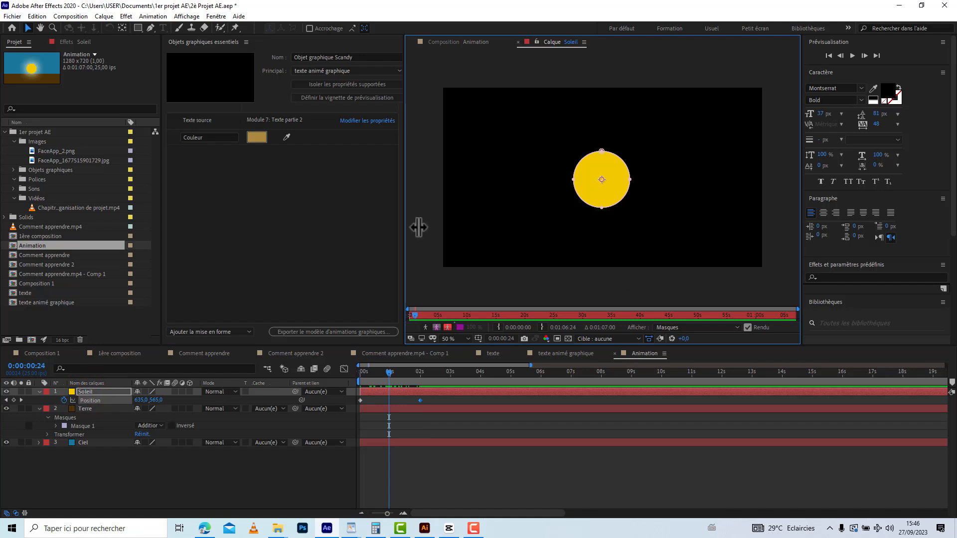
click(463, 41)
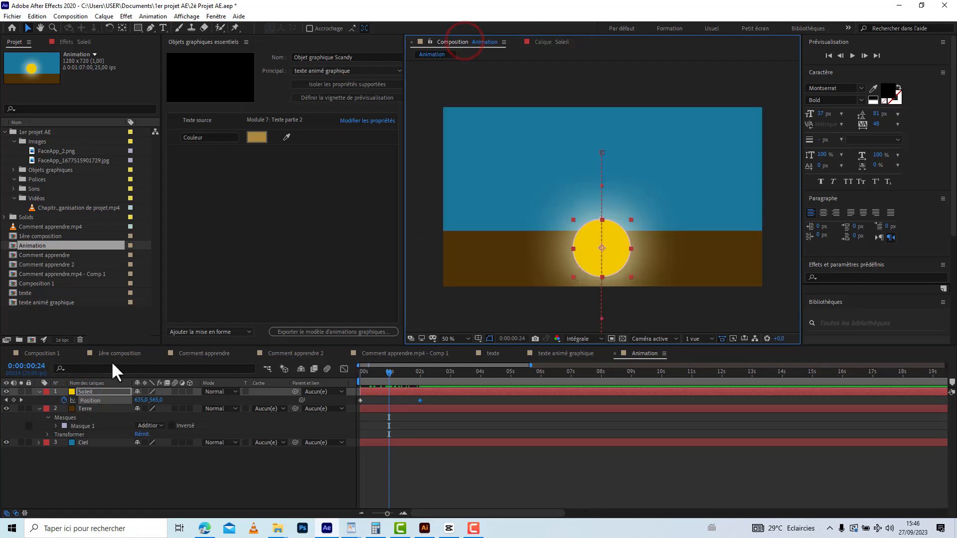
drag(89, 389, 89, 420)
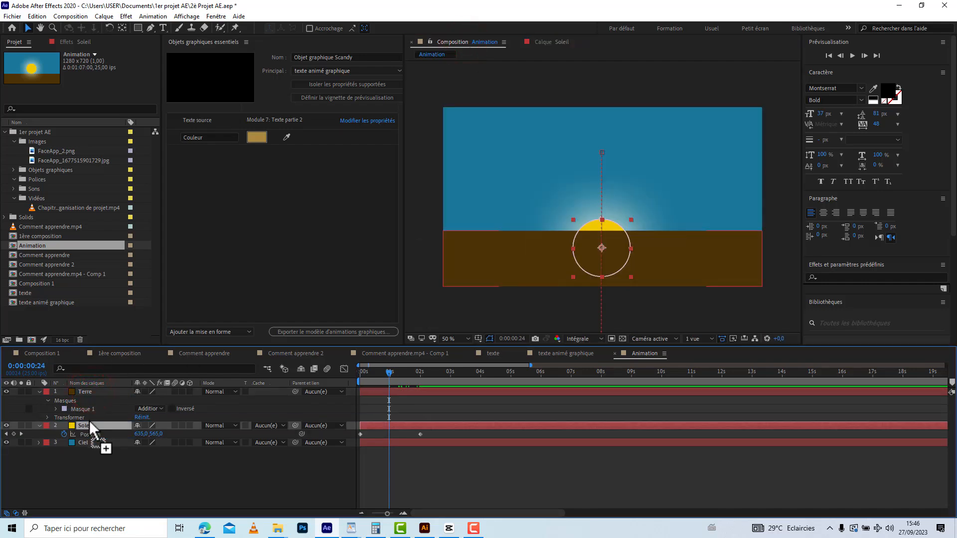
drag(384, 369, 412, 379)
key(space)
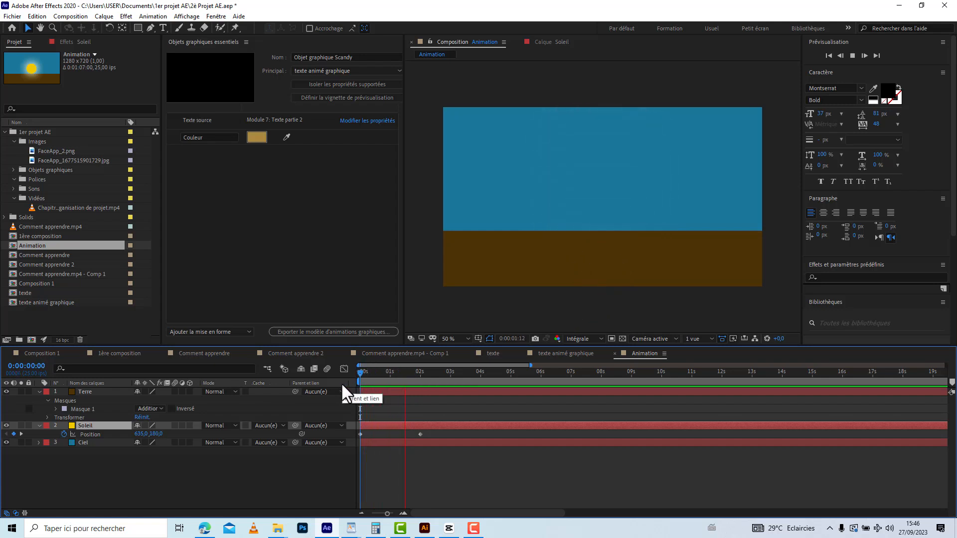
key(space)
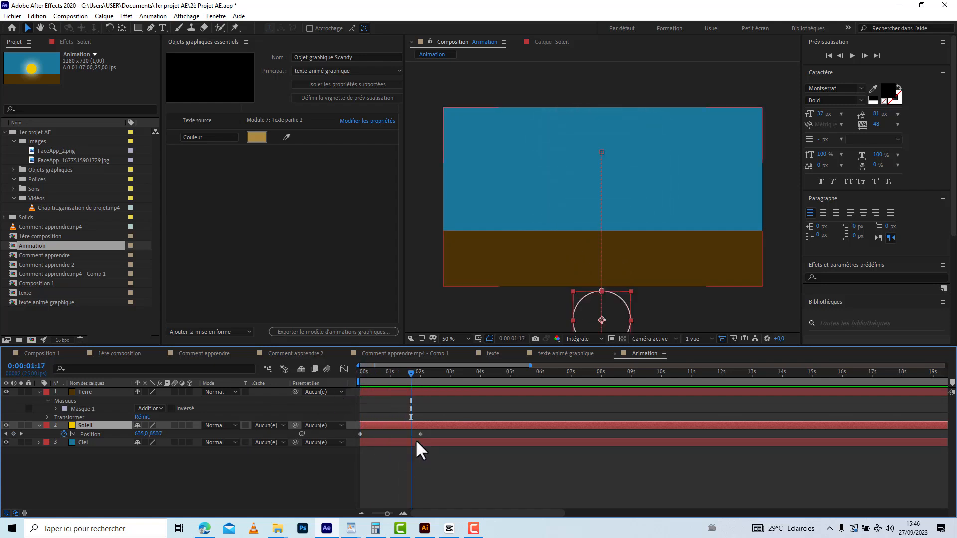
Step: Slow the sunset by moving Soleil's last Position keyframe to about 5 seconds, preview it and return to the start
drag(420, 434, 508, 432)
click(410, 371)
key(space)
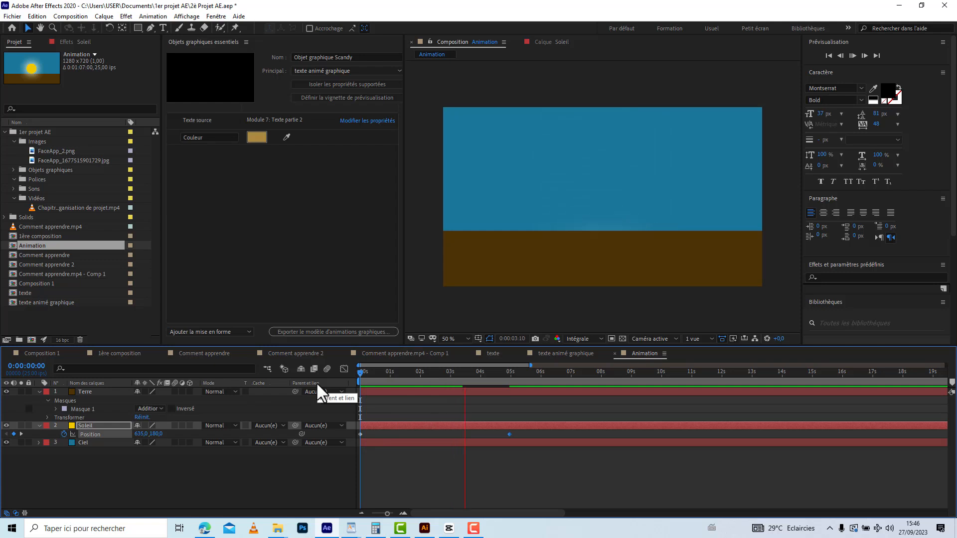
key(space)
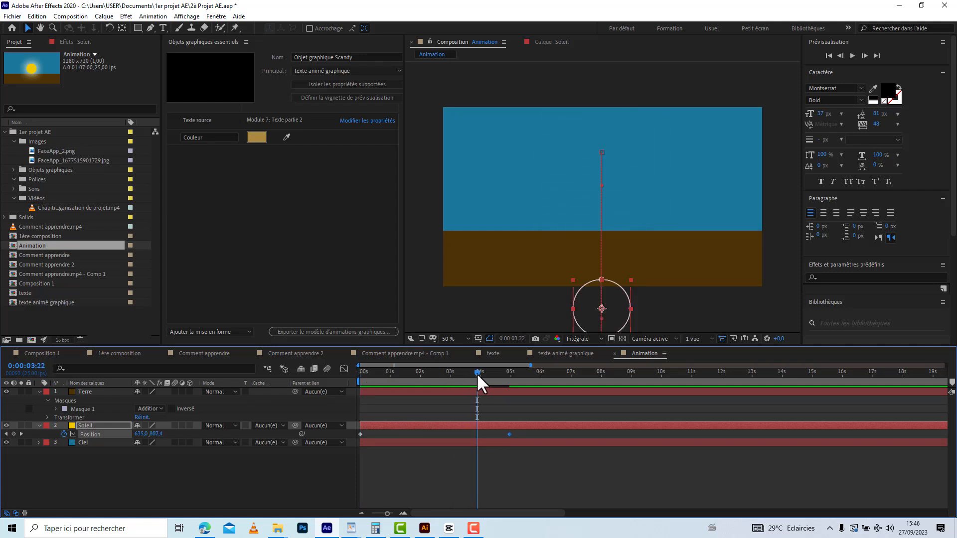
drag(476, 372, 359, 376)
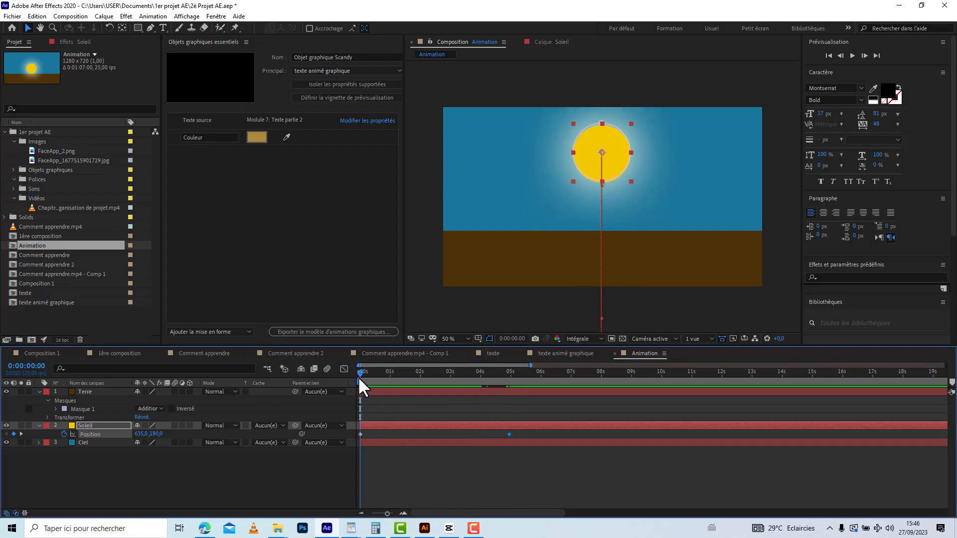
Step: Set up a new 1280 x 720 px solid in a very dark, almost black grey
right_click(325, 455)
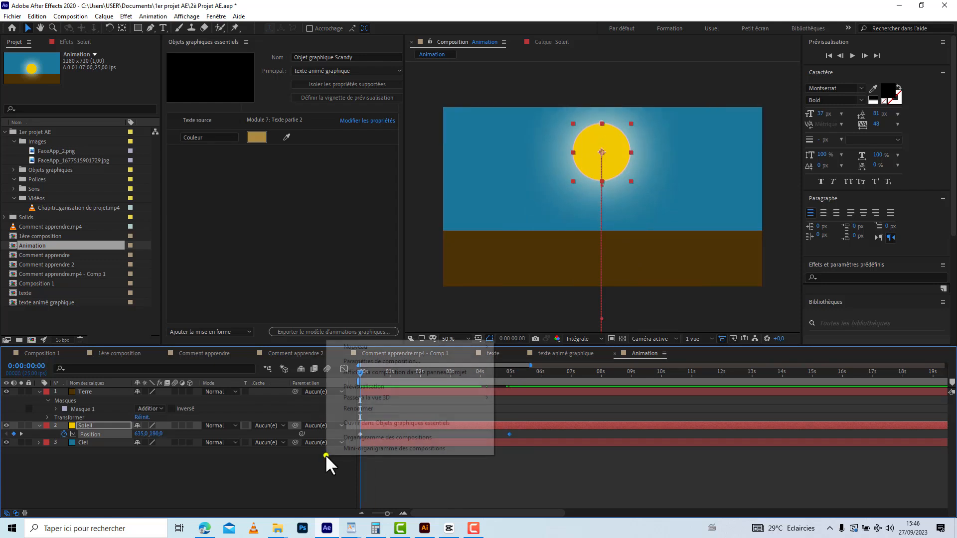
mouse_move(400, 345)
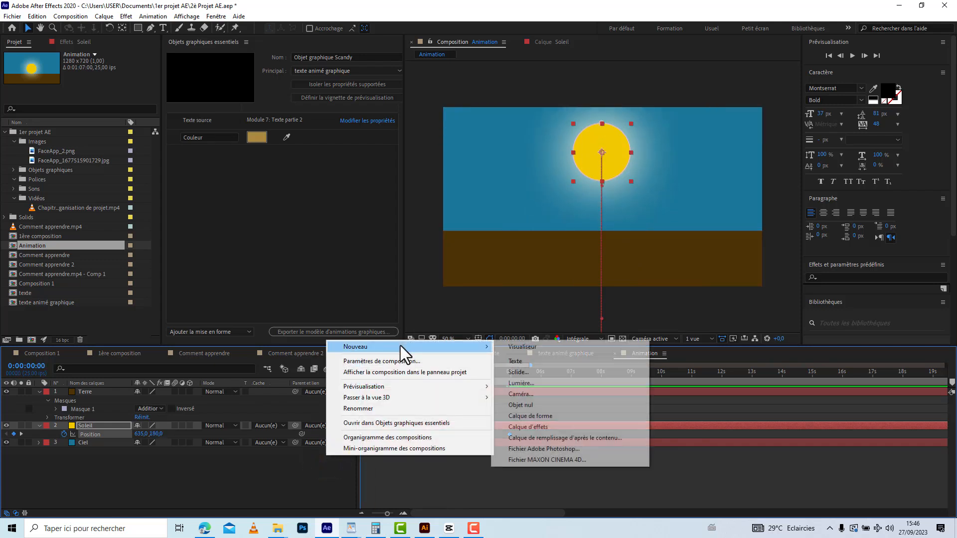
click(539, 374)
click(458, 348)
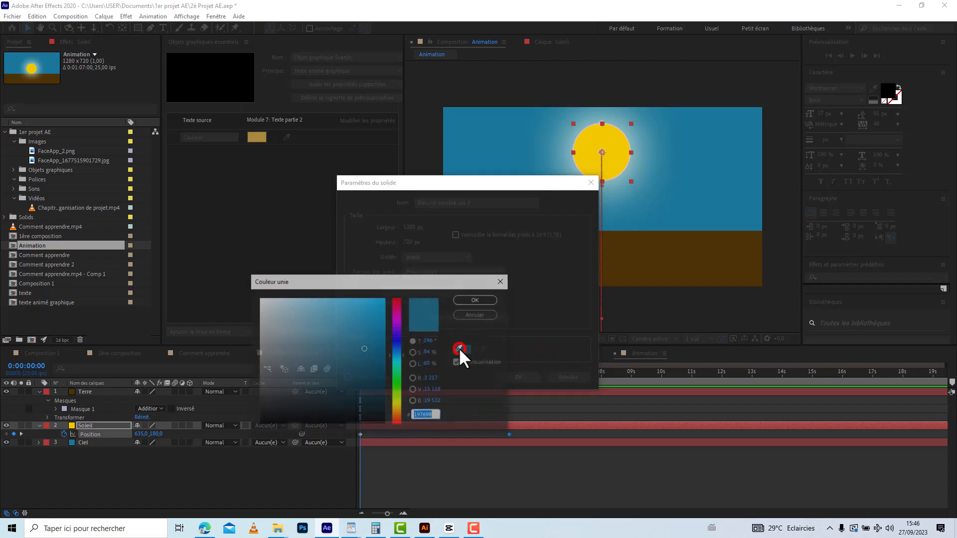
click(289, 381)
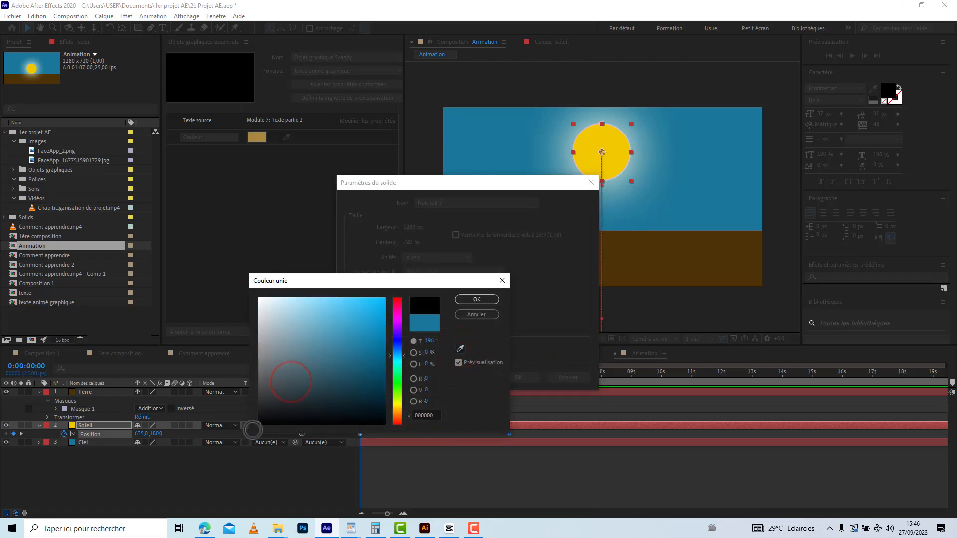
click(260, 407)
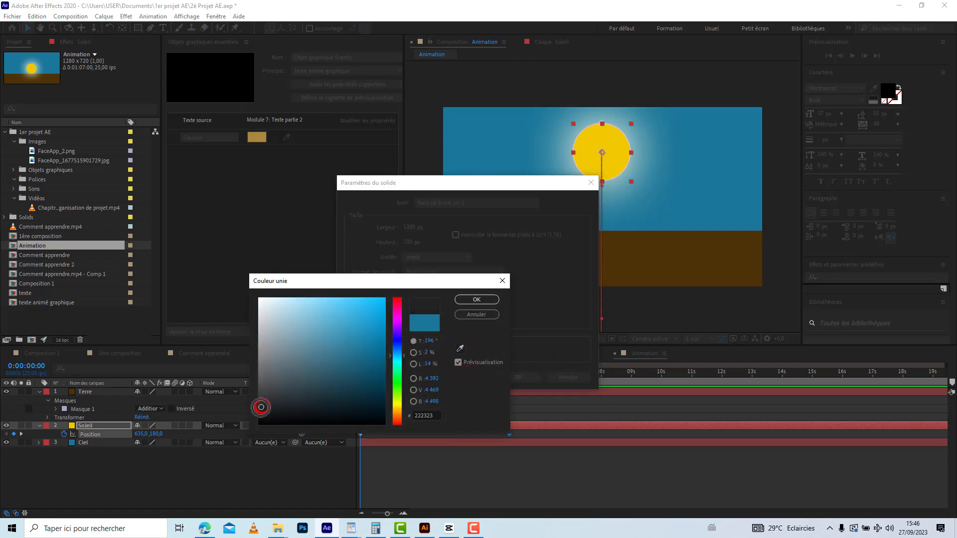
drag(261, 407, 260, 409)
click(484, 298)
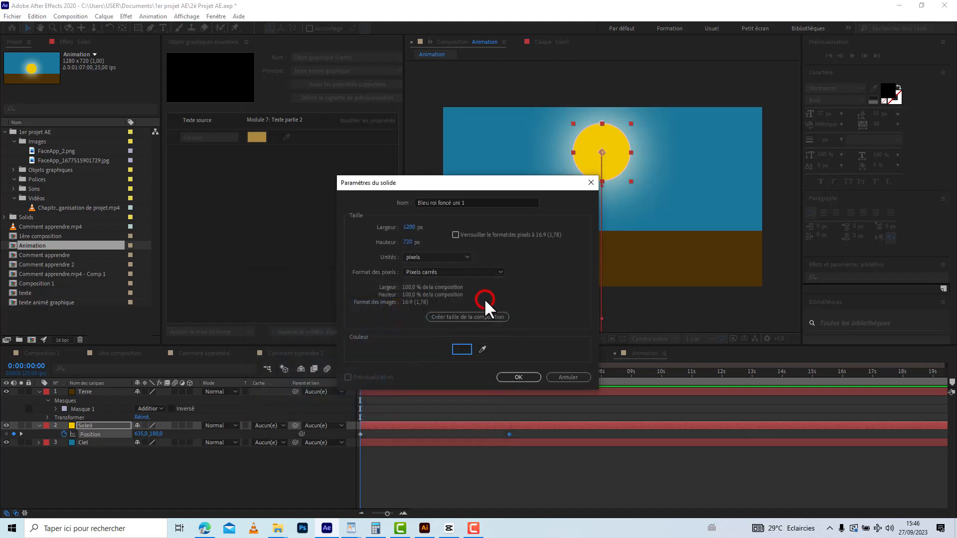
Step: Name the new dark solid "le temps qu'il fait" and create it
click(517, 376)
drag(473, 203, 380, 213)
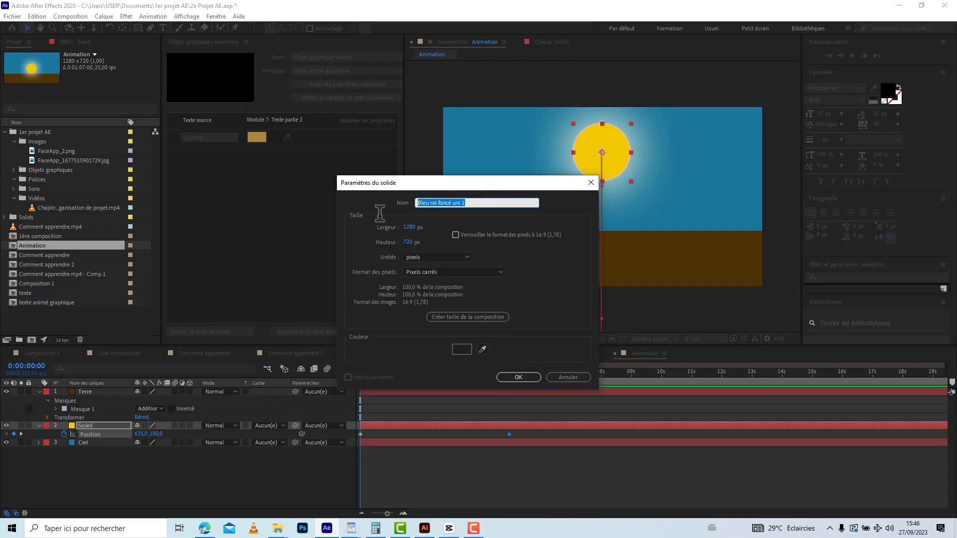
key(BackSpace)
text(le temps qu'il fait)
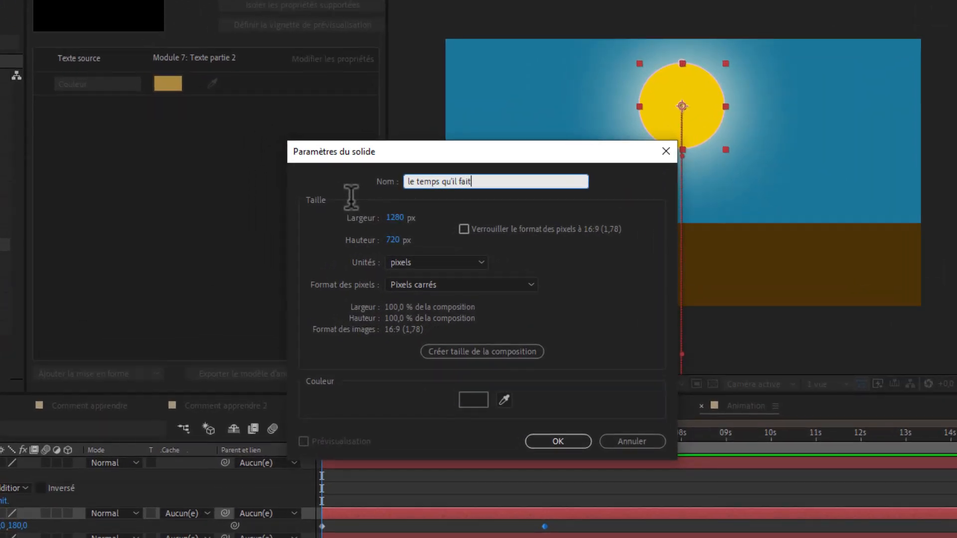
key(Return)
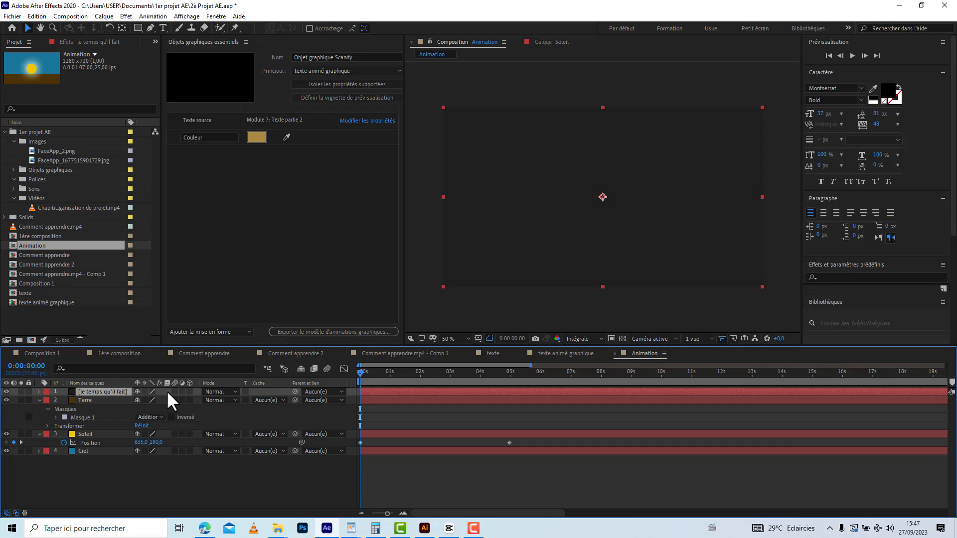
Step: Set the Opacity of the "le temps qu'il fait" solid to 0% and keyframe it at the start of the timeline
key(End)
key(t)
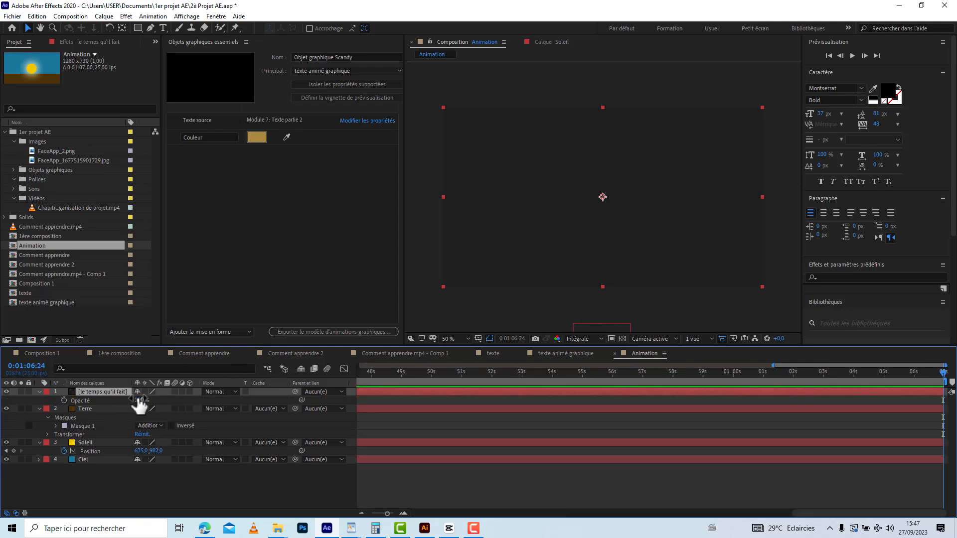
drag(138, 400, 45, 404)
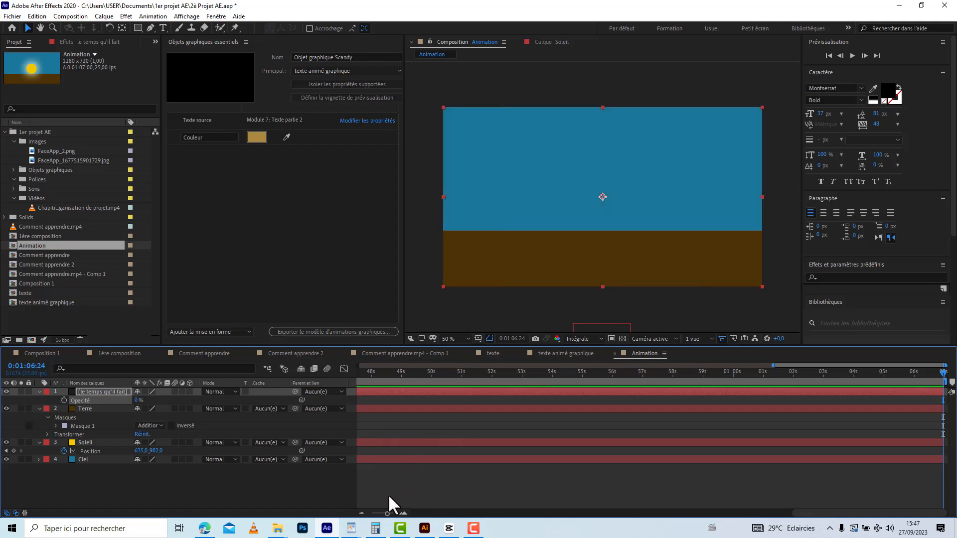
drag(388, 513, 372, 513)
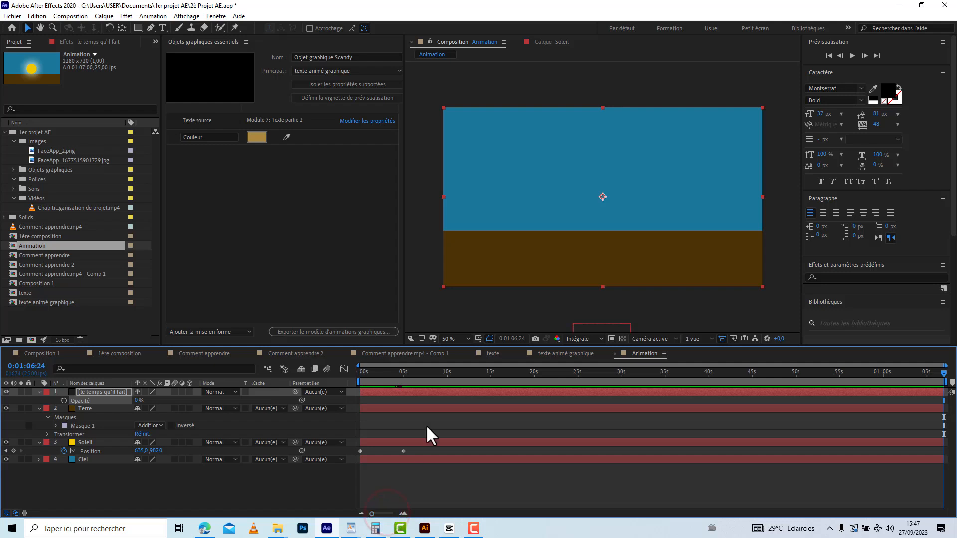
drag(377, 367, 349, 370)
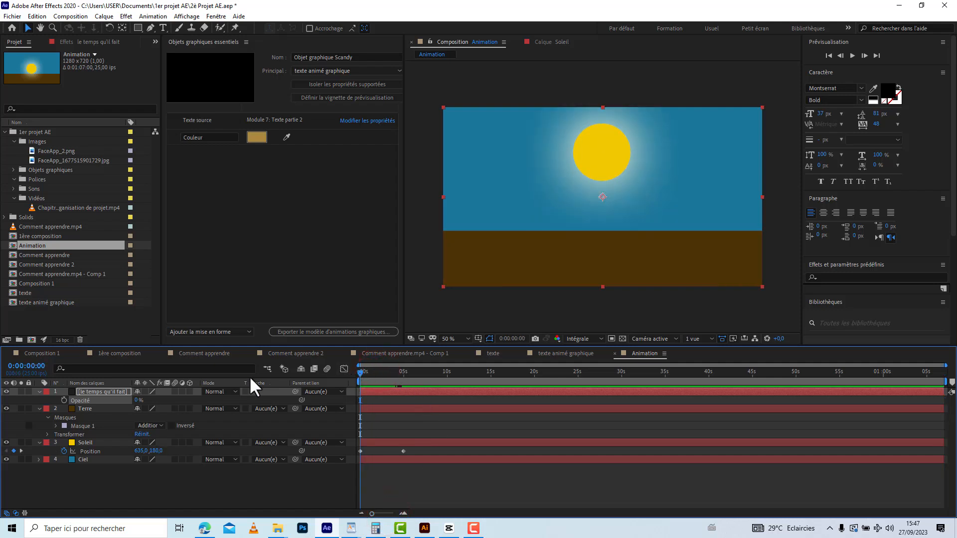
click(63, 399)
Step: Add a 72% Opacity keyframe to "le temps qu'il fait" at the time of Soleil's last Position keyframe, about 5 seconds
drag(360, 370, 404, 371)
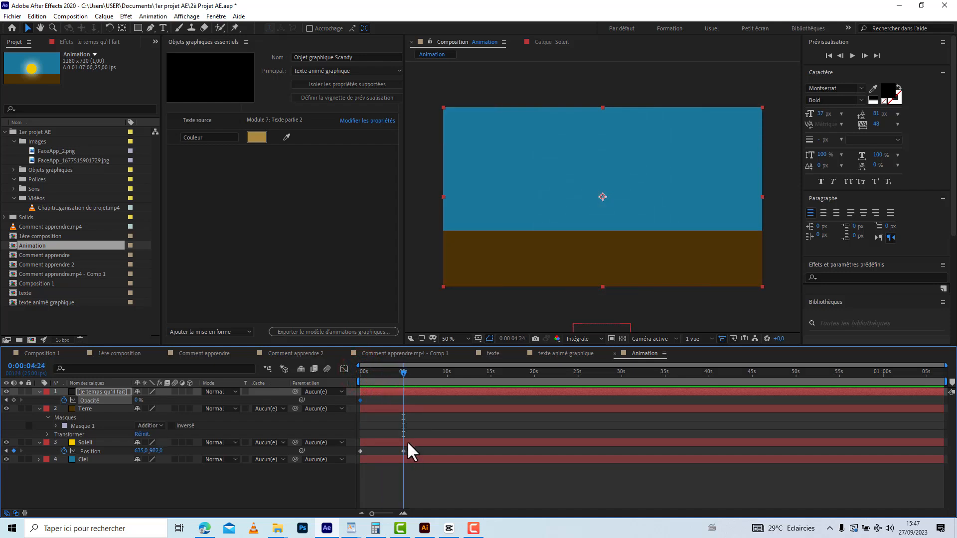
click(403, 513)
click(403, 513)
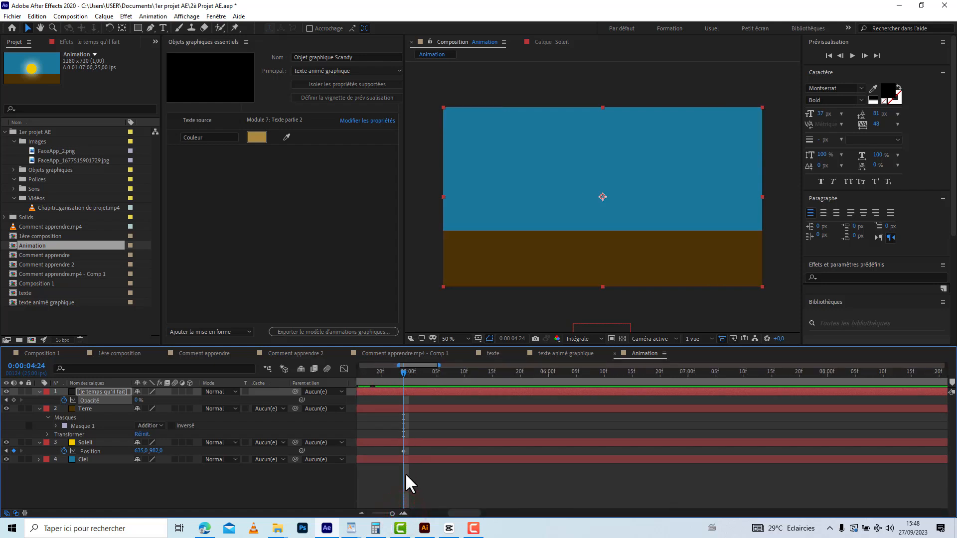
click(138, 399)
drag(138, 400, 150, 397)
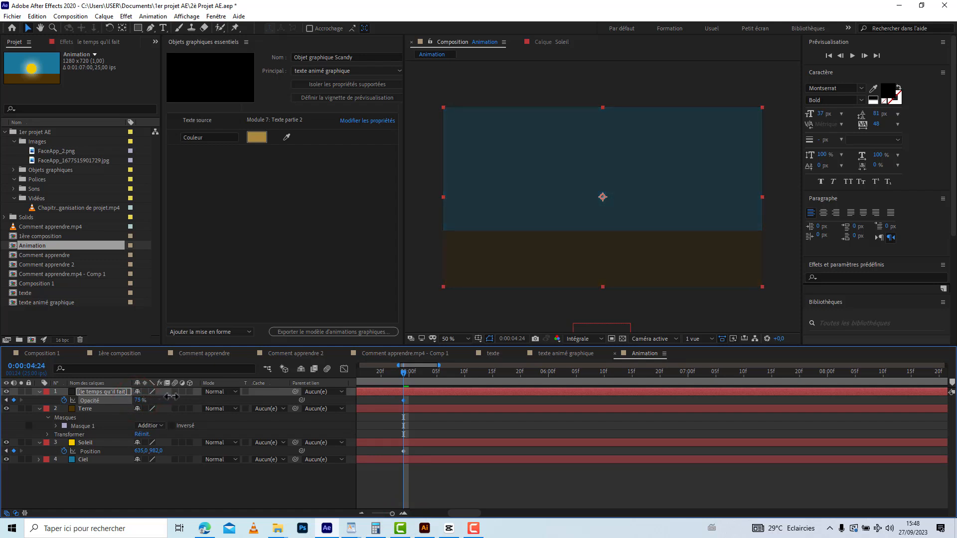
drag(171, 396, 169, 396)
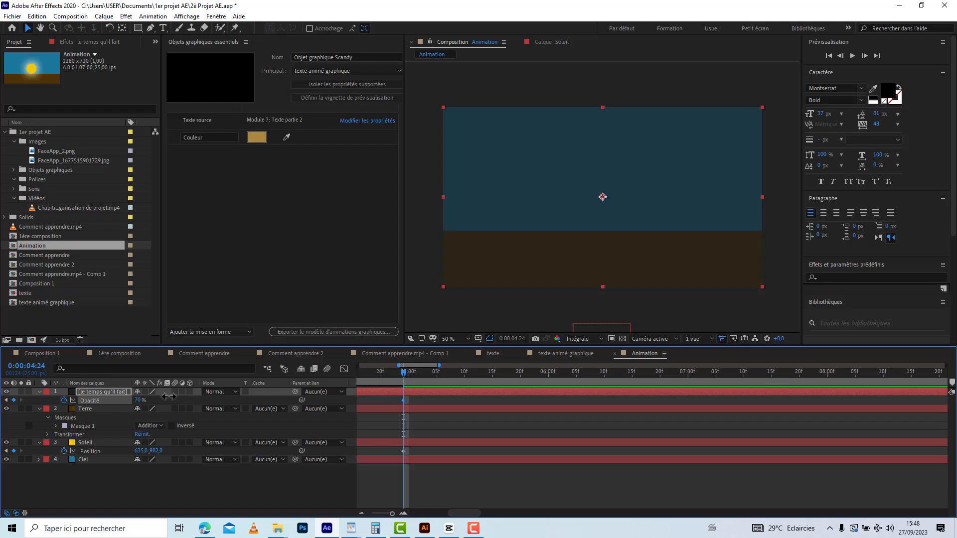
drag(137, 401, 141, 400)
Step: End the work area at 0:00:08:04 and preview the darkening sunset from the start
drag(391, 513, 361, 519)
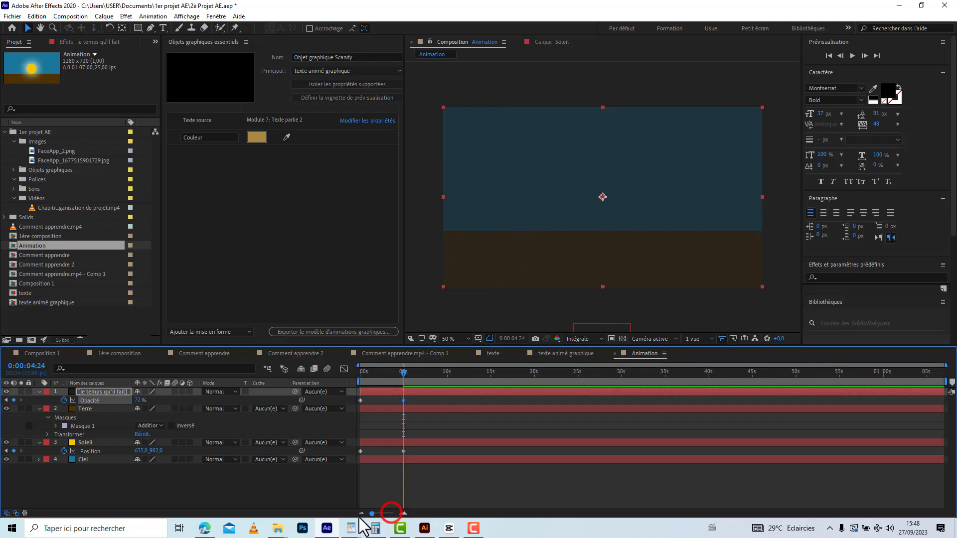
click(404, 371)
drag(403, 371, 432, 373)
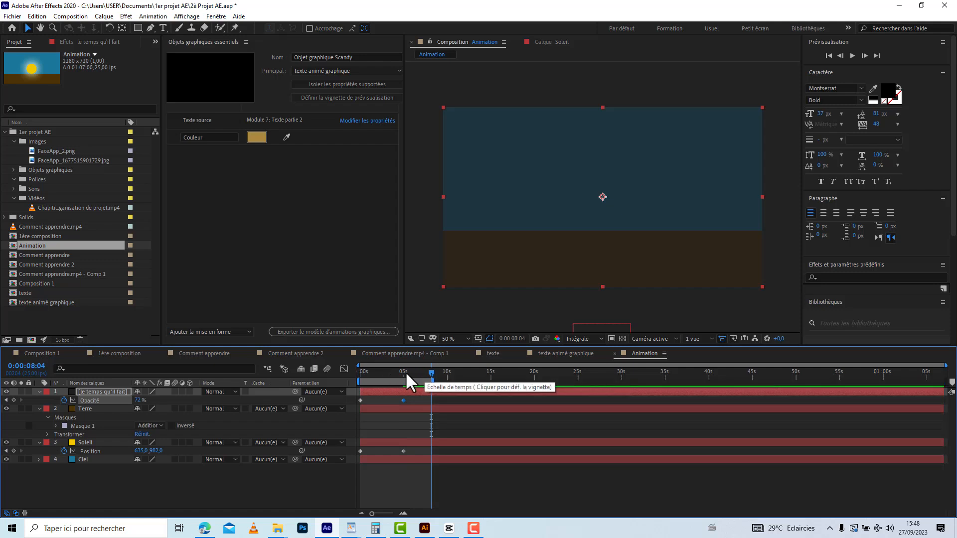
drag(428, 369, 345, 370)
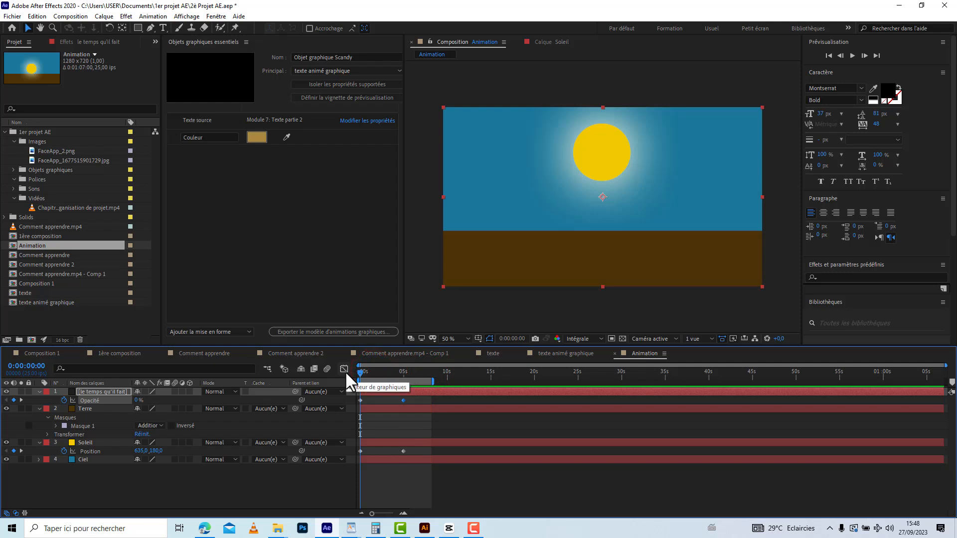
key(space)
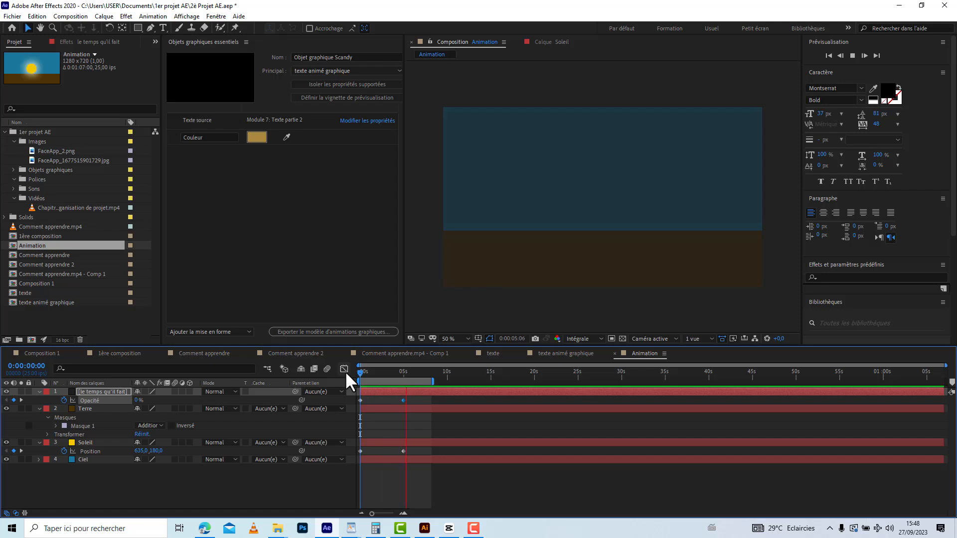
Step: Move the dark solid's last Opacity keyframe back to about 4 seconds and preview the sunset from the start
drag(367, 369, 402, 378)
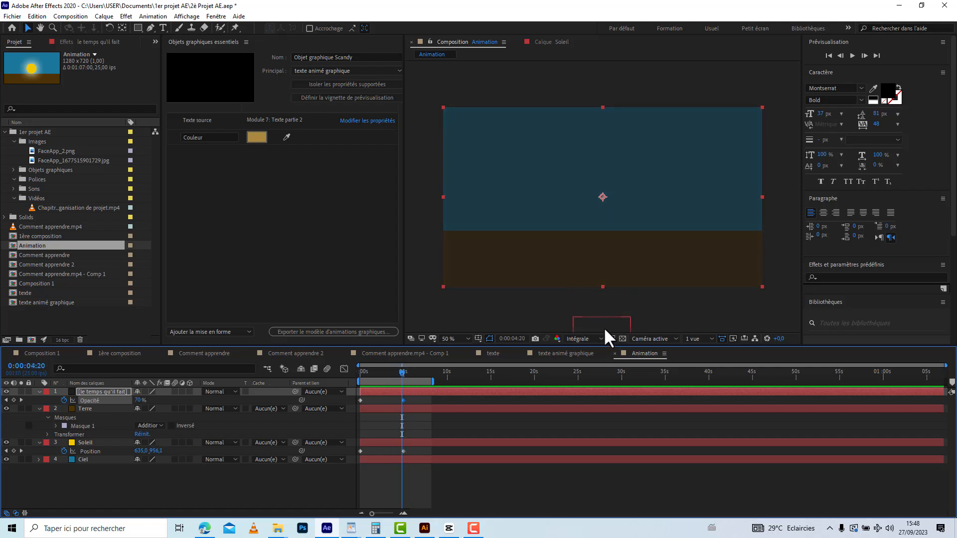
mouse_move(399, 371)
mouse_down()
mouse_move(381, 374)
mouse_move(389, 371)
mouse_up()
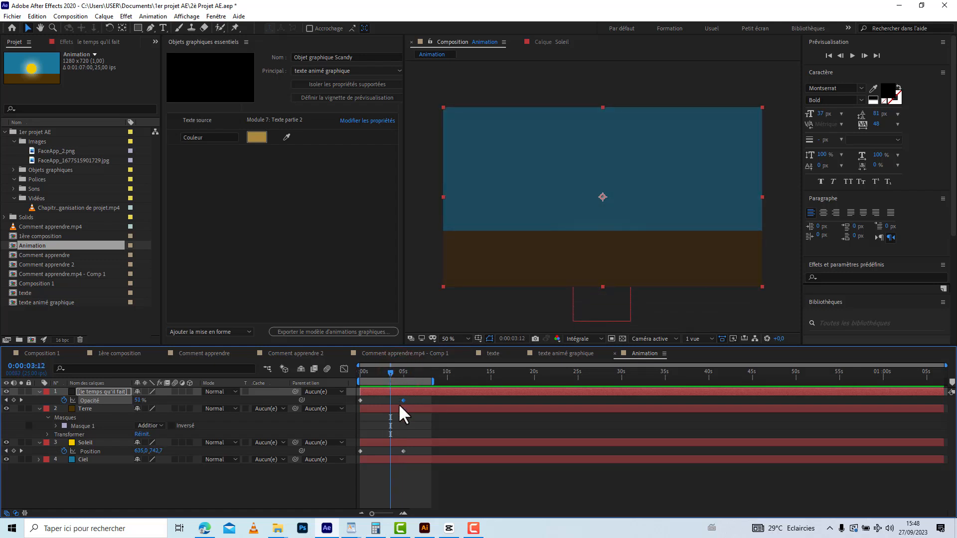
drag(390, 400, 330, 377)
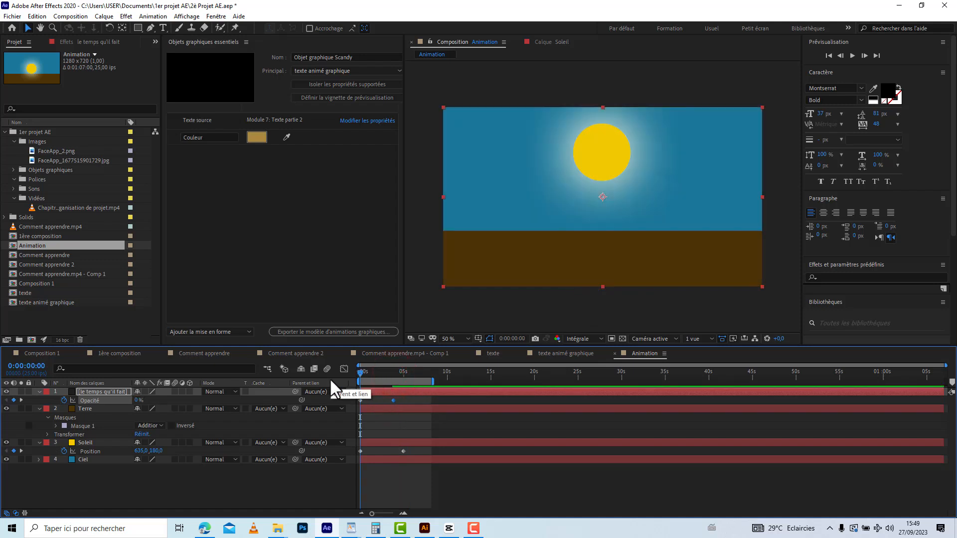
key(space)
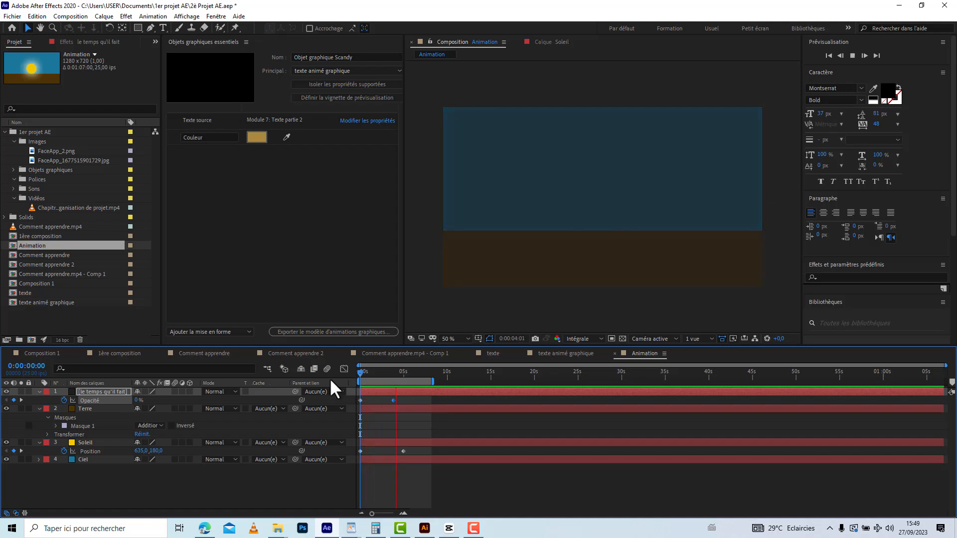
key(space)
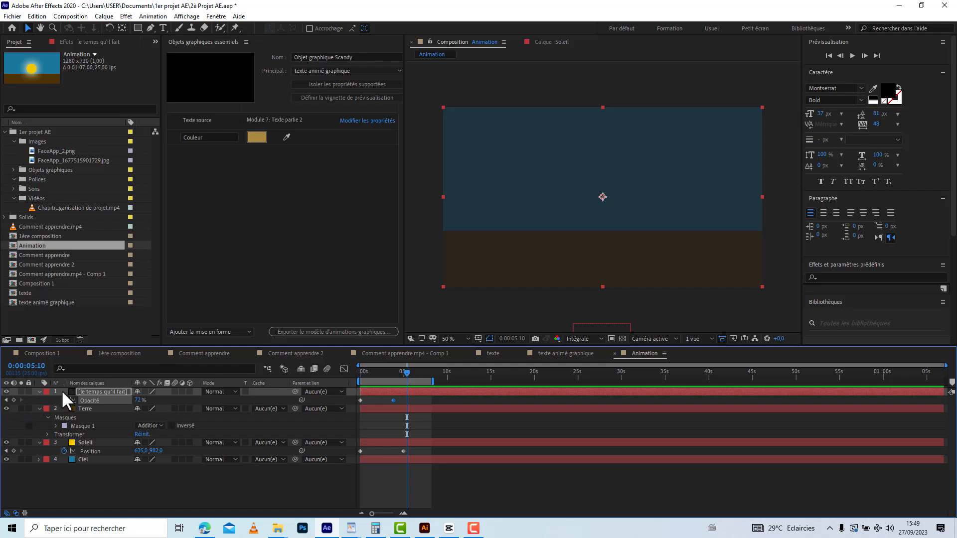
Step: Show all Transform properties of "le temps qu'il fait" and scrub through the moment the sun reaches the horizon
click(84, 393)
click(39, 392)
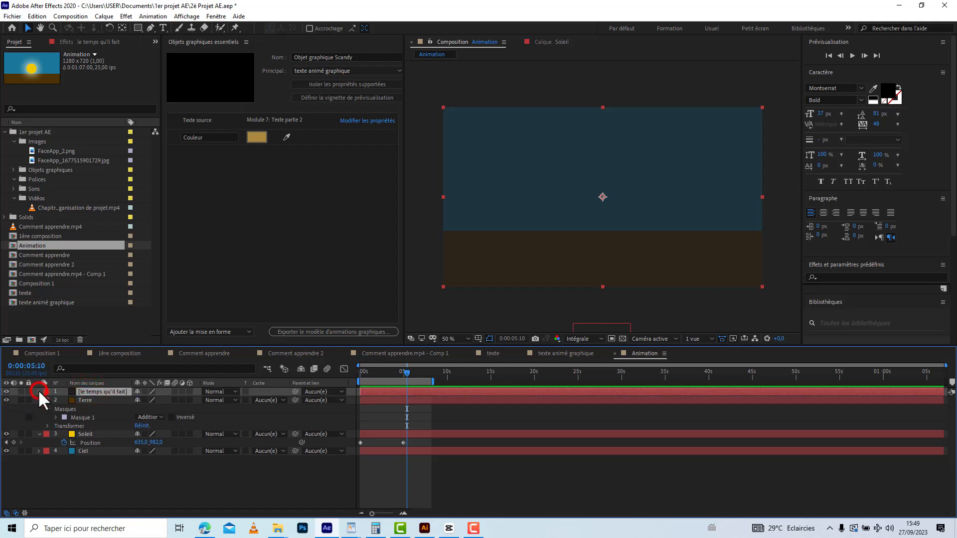
click(39, 391)
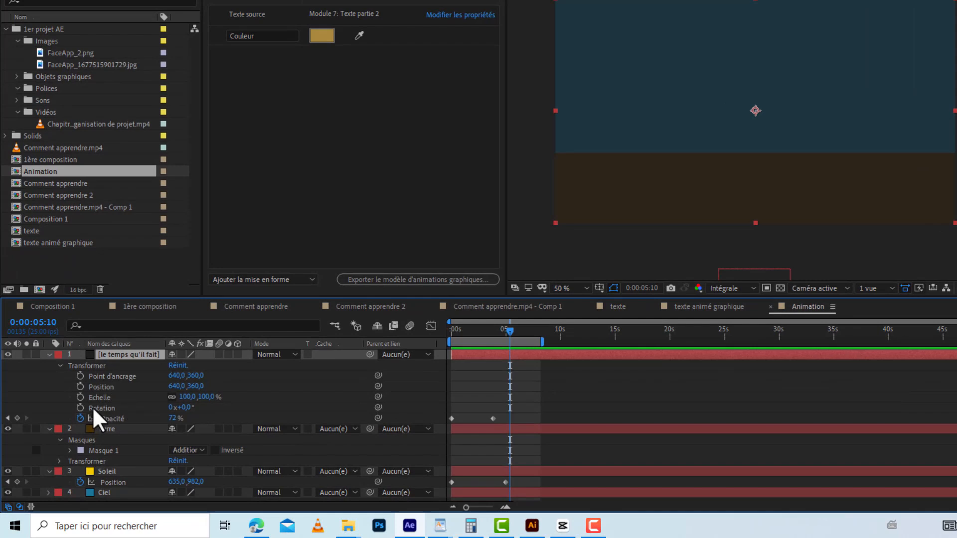
drag(516, 335, 474, 340)
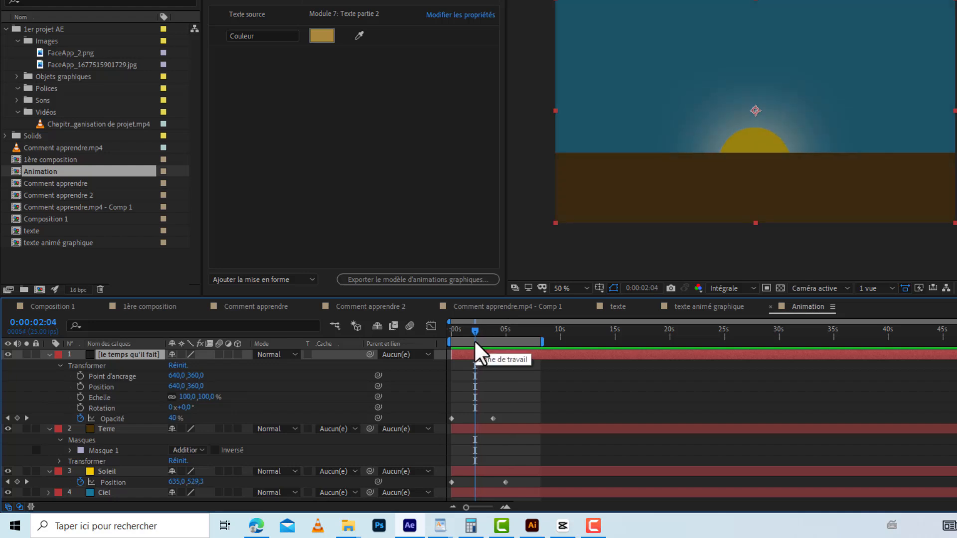
drag(473, 333, 481, 332)
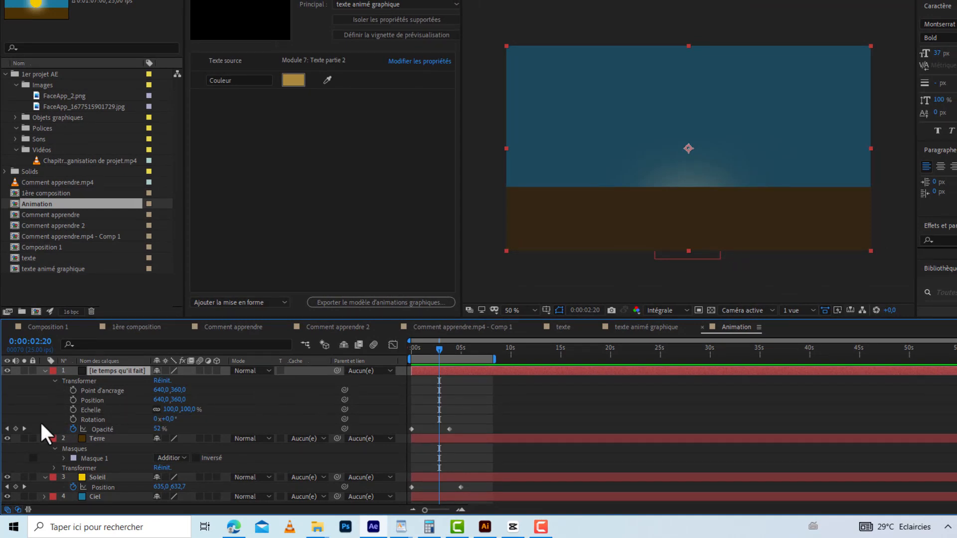
Step: Precompose all four layers, including "le temps qu'il fait", into a new composition named "ciel terre soleil"
click(43, 438)
click(43, 447)
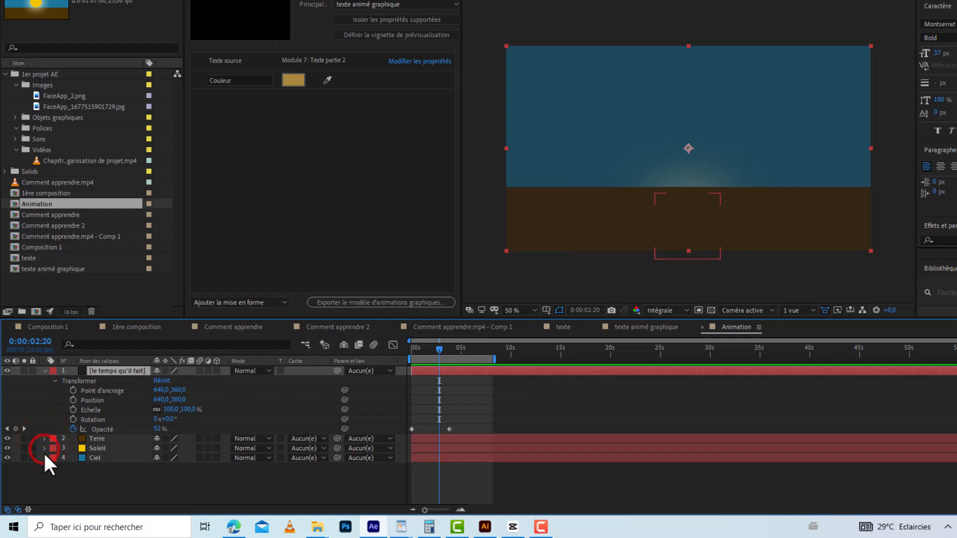
click(118, 439)
shift+click(118, 455)
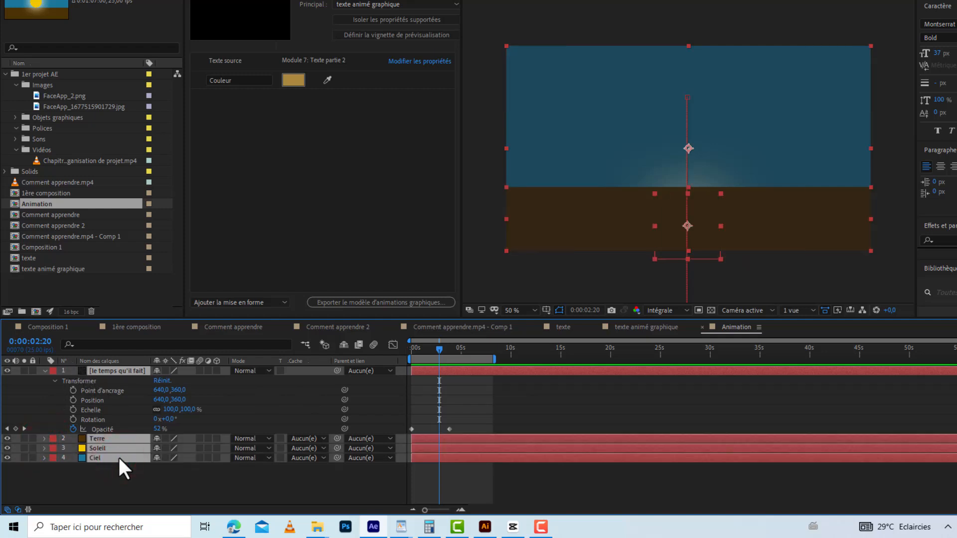
key(ctrl+shift+c)
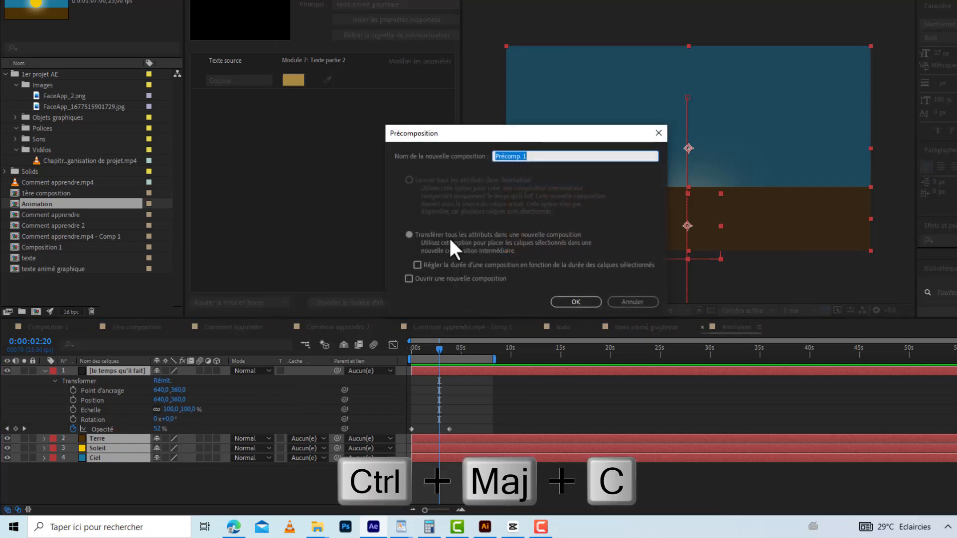
text(c)
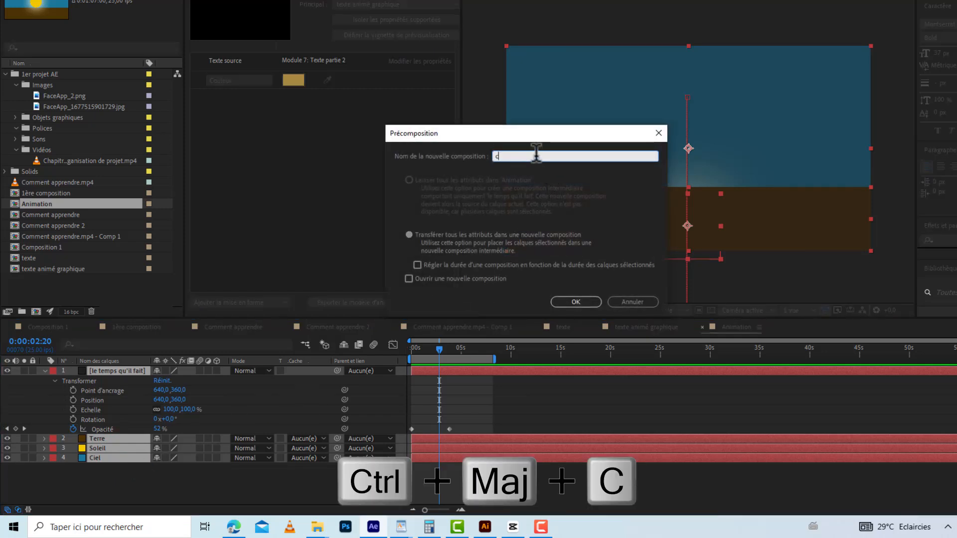
text(iel terr)
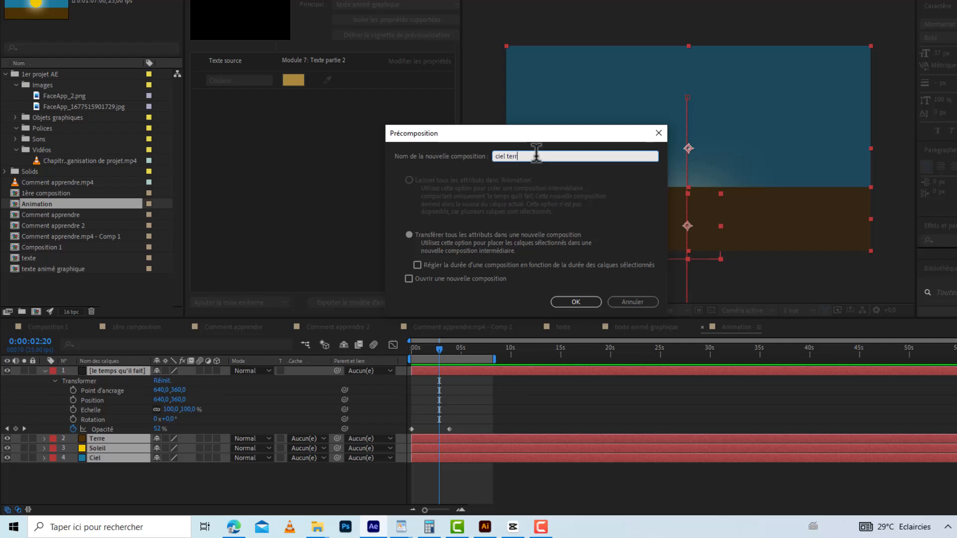
text(e soleil)
click(576, 302)
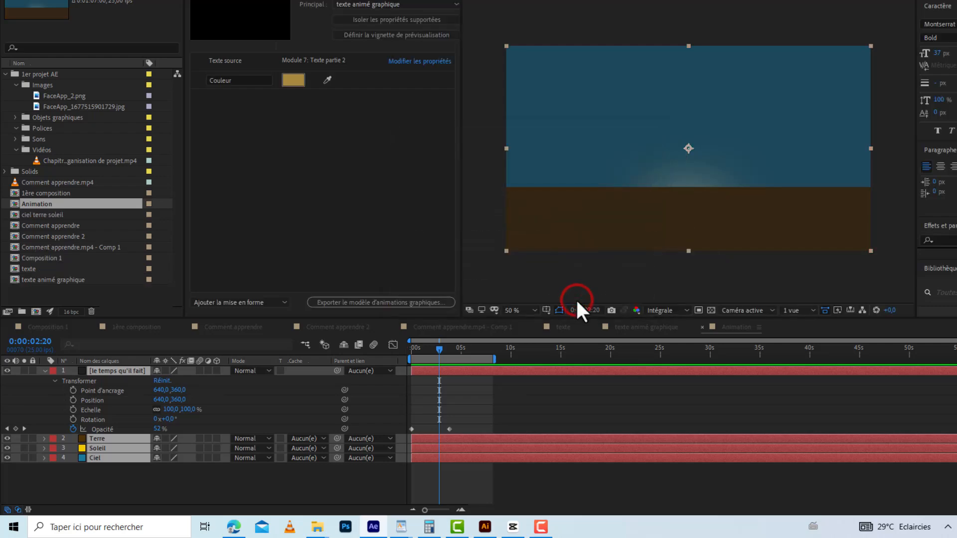
Step: Open the "ciel terre soleil" precomposition and go to the yellow sun layer's last Position keyframe at about 5 seconds
drag(436, 354, 401, 351)
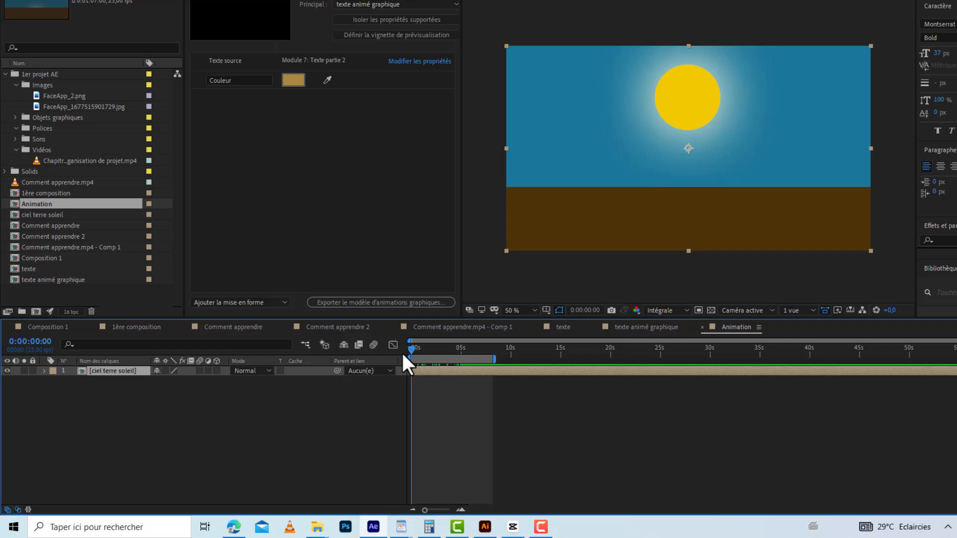
double_click(455, 372)
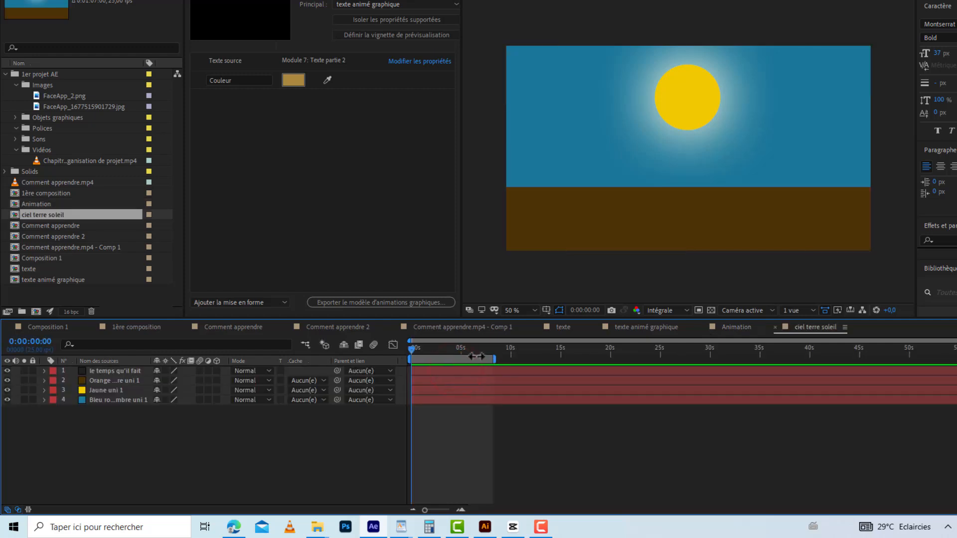
click(436, 373)
click(437, 390)
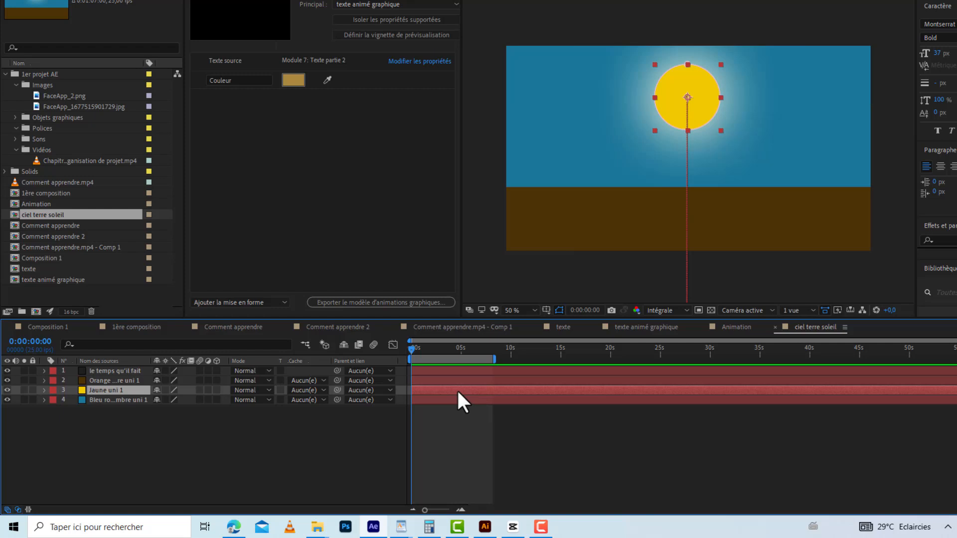
key(p)
click(461, 349)
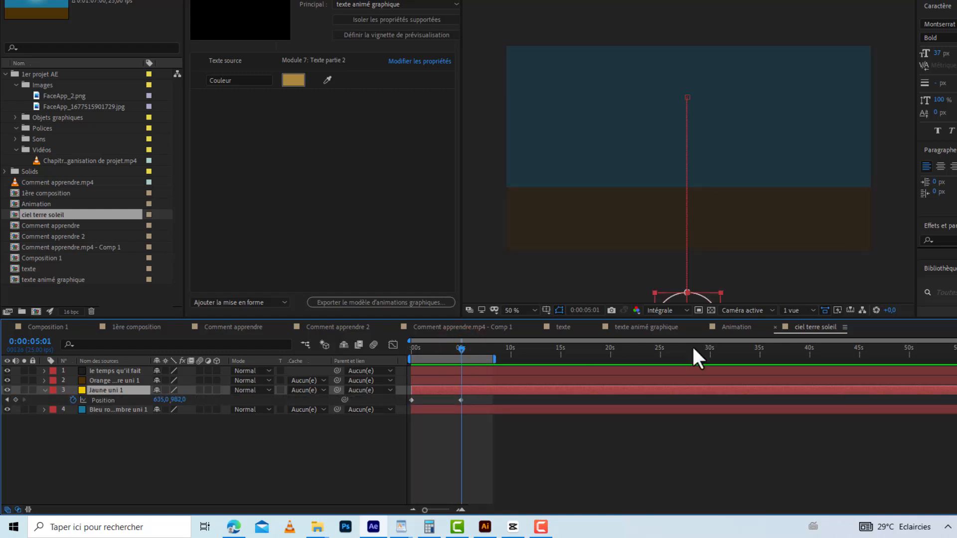
Step: Add a composition marker at 0:00:05:01 in the Animation composition and return to the start
click(735, 327)
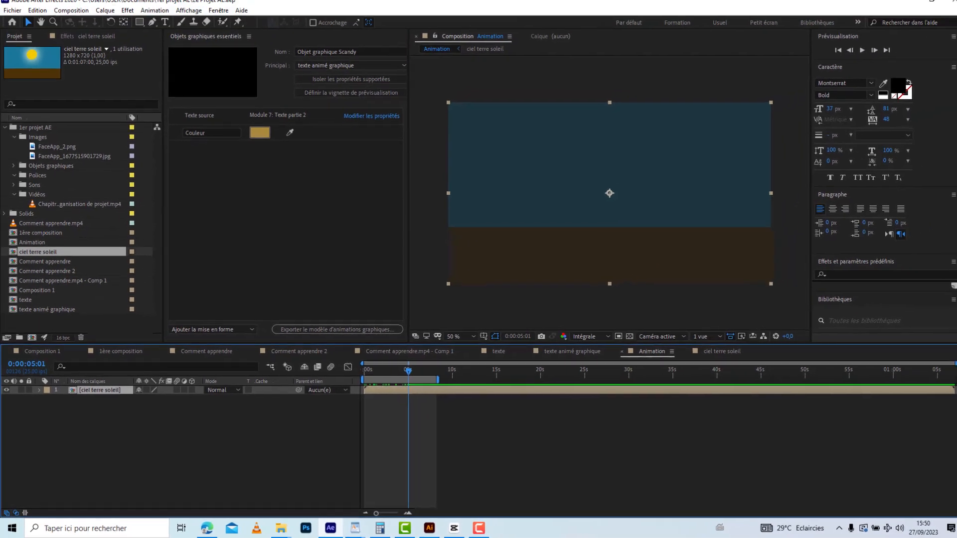
click(952, 383)
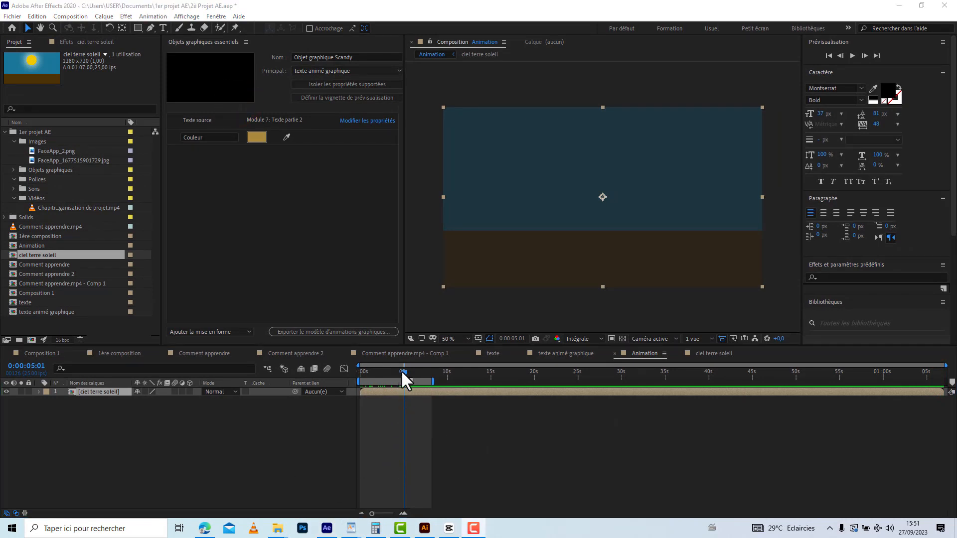
drag(401, 370, 358, 370)
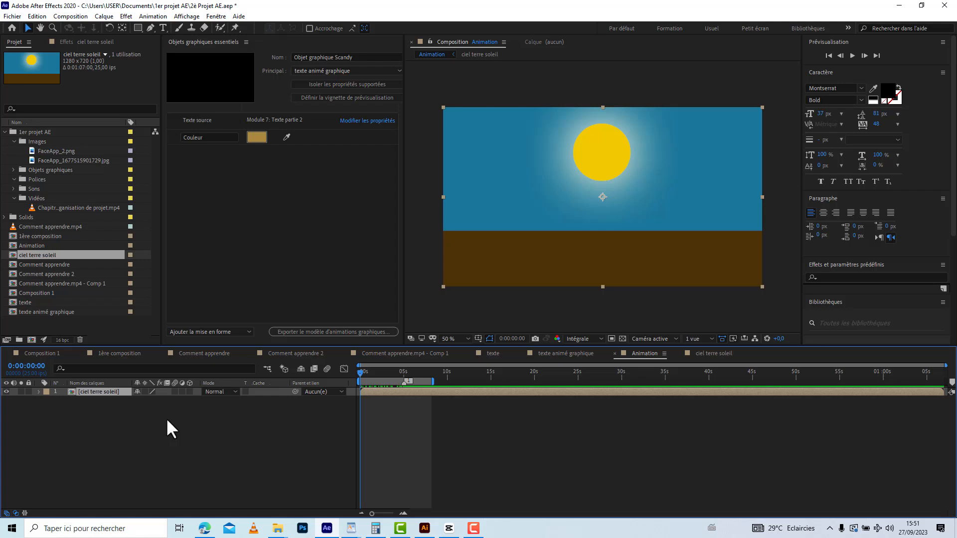
Step: Show the Rotation property of "ciel terre soleil" and set a 0° keyframe at the 0:00:05:01 marker
key(r)
click(361, 374)
drag(372, 375, 435, 375)
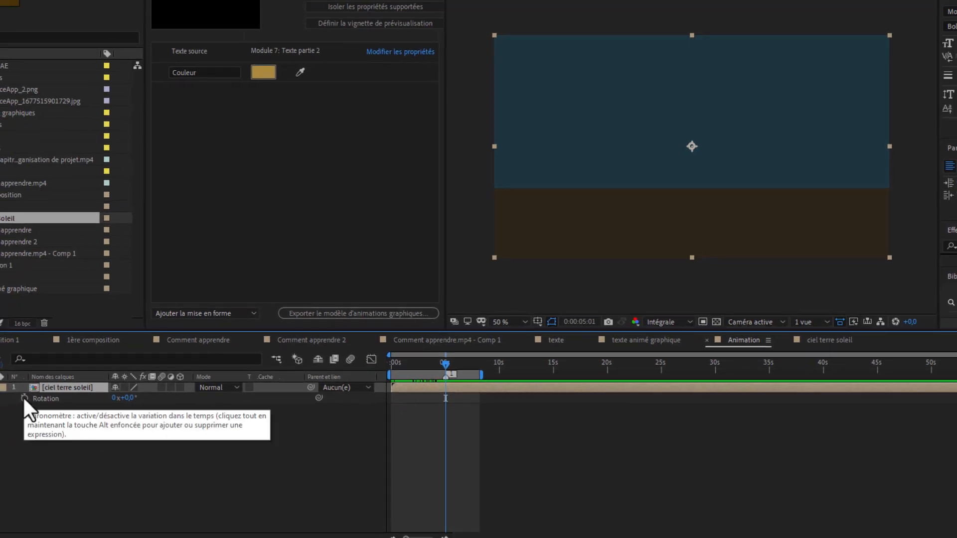
click(23, 399)
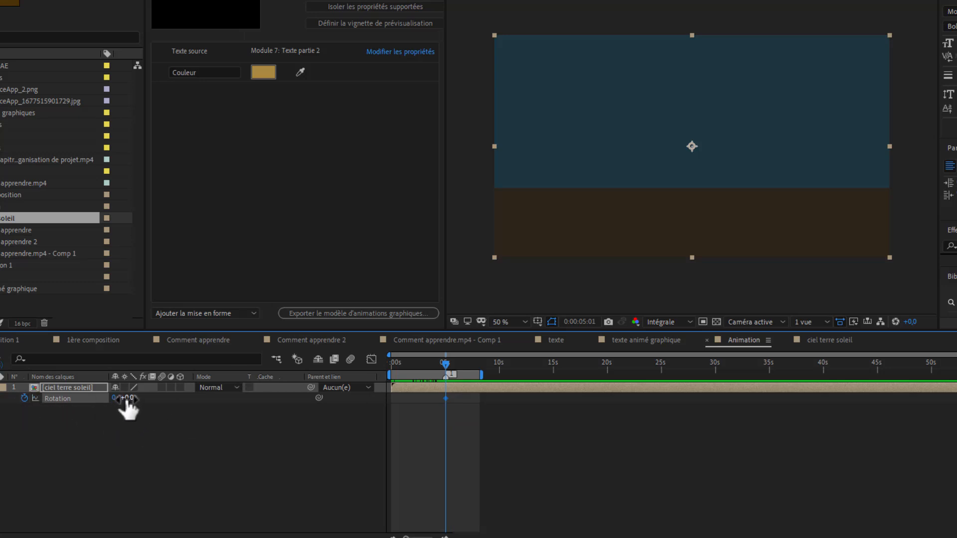
Step: Return to 0:00:00:00 and set the Rotation of "ciel terre soleil" to 89°
drag(449, 363, 392, 364)
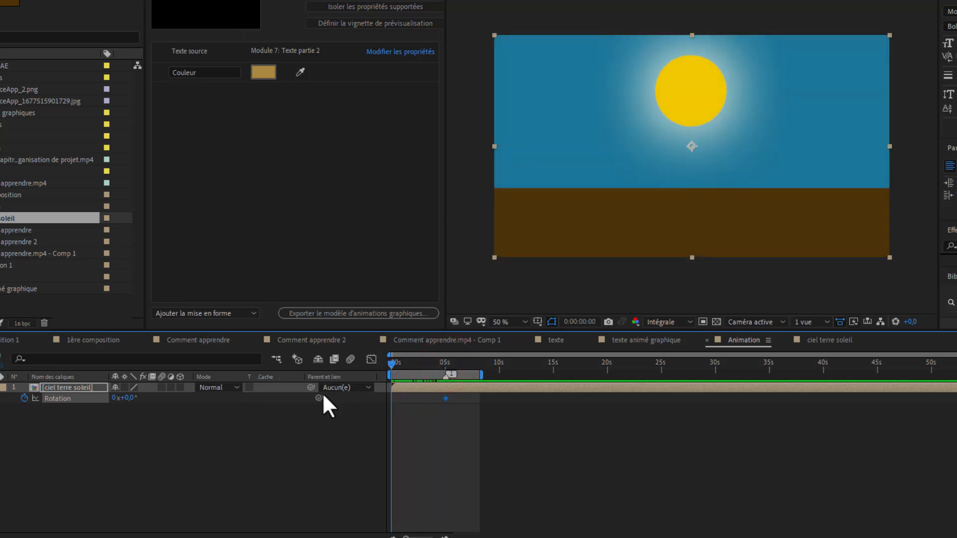
click(126, 397)
drag(126, 397, 174, 389)
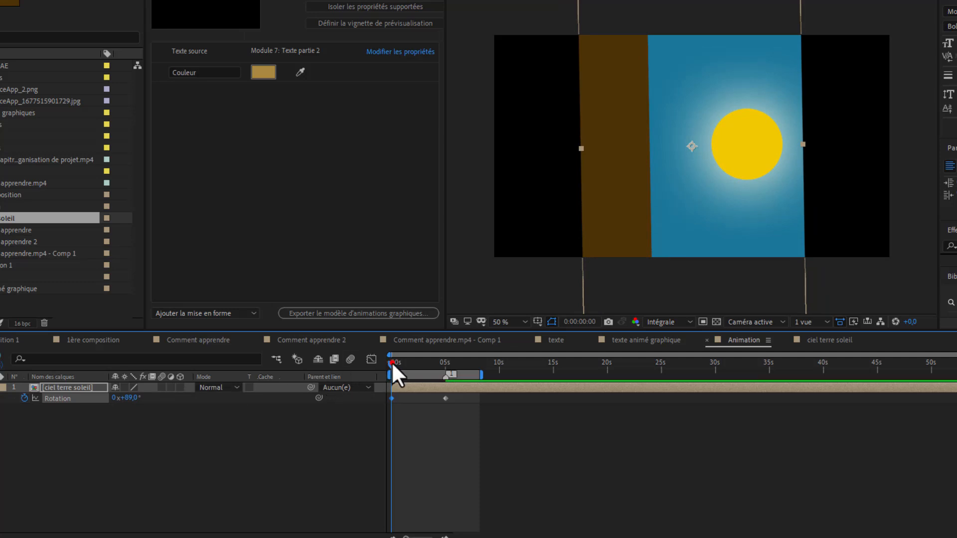
Step: Play the rotation animation from the start and scrub through its opening seconds
mouse_move(392, 362)
mouse_down()
mouse_move(450, 363)
mouse_move(381, 370)
mouse_up()
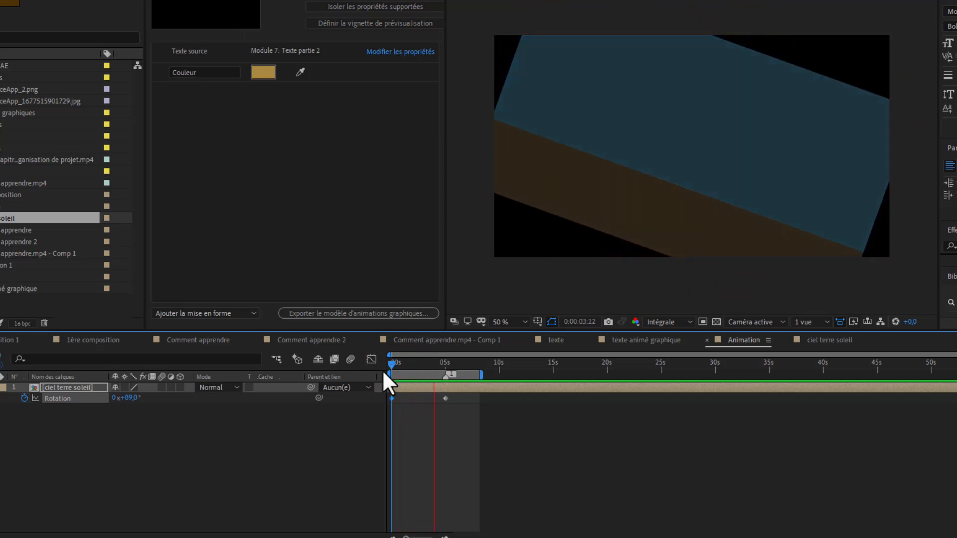
key(space)
mouse_move(402, 366)
mouse_down()
mouse_move(393, 366)
mouse_move(420, 360)
mouse_up()
drag(426, 359, 385, 360)
key(space)
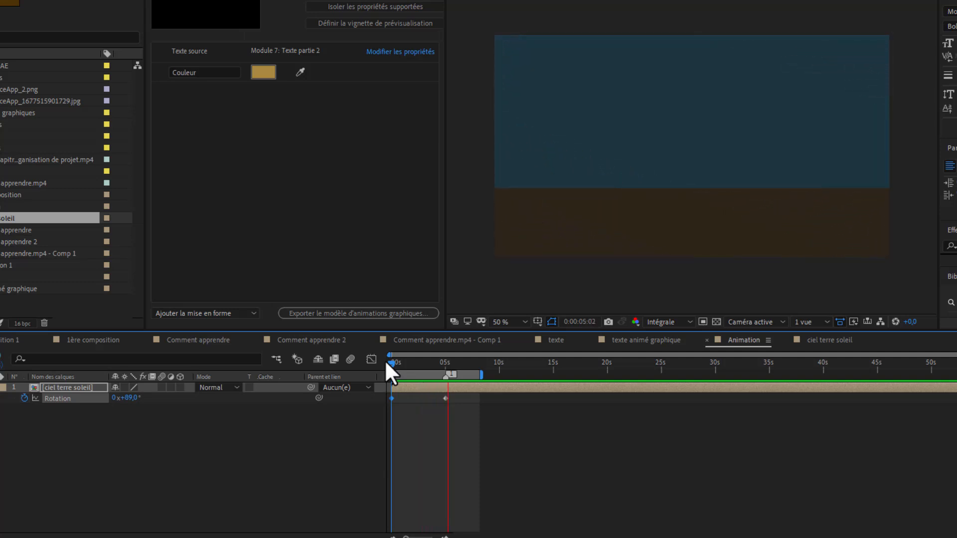
Step: Move the final Rotation keyframe earlier, to about 3.5 seconds, and preview the faster rotation from the start
click(433, 364)
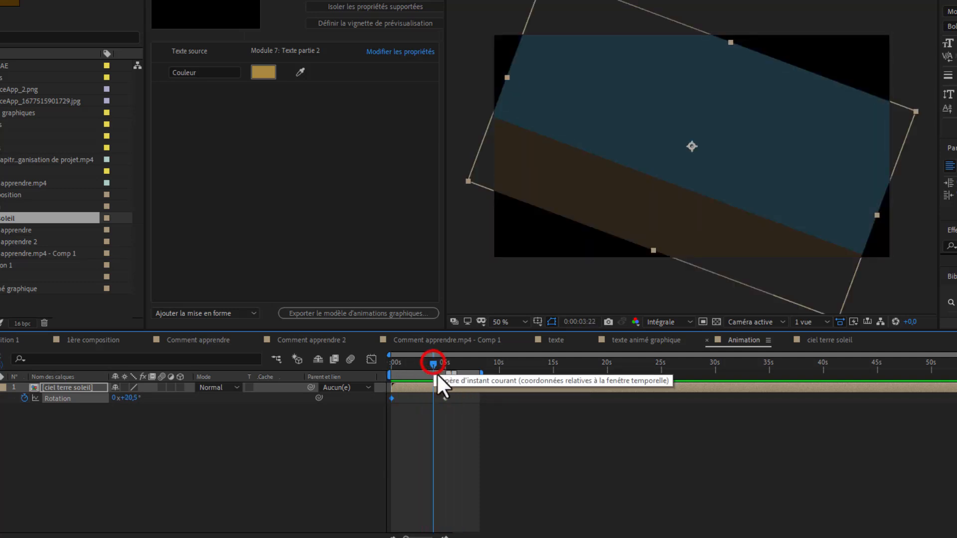
drag(444, 394, 429, 395)
mouse_move(394, 363)
mouse_down()
mouse_move(419, 362)
mouse_move(384, 361)
mouse_up()
key(space)
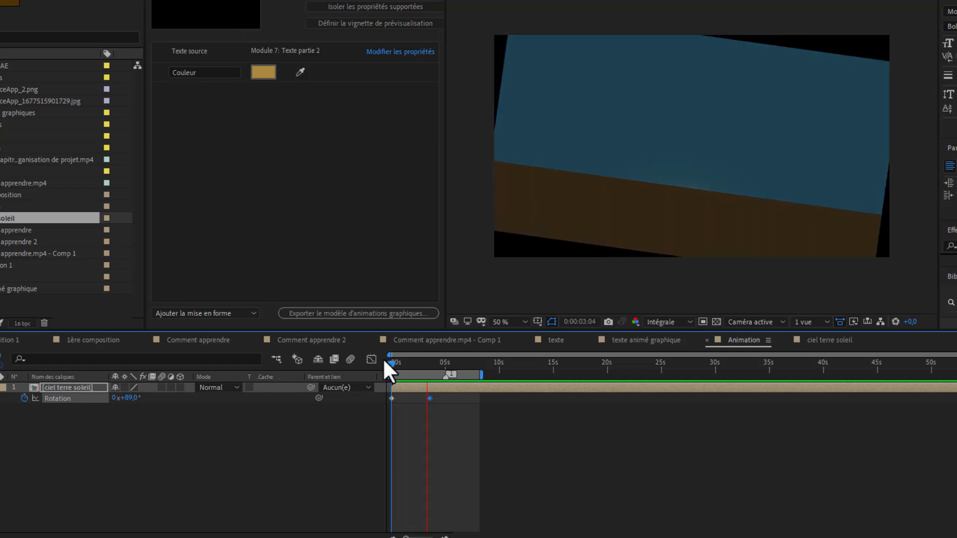
key(space)
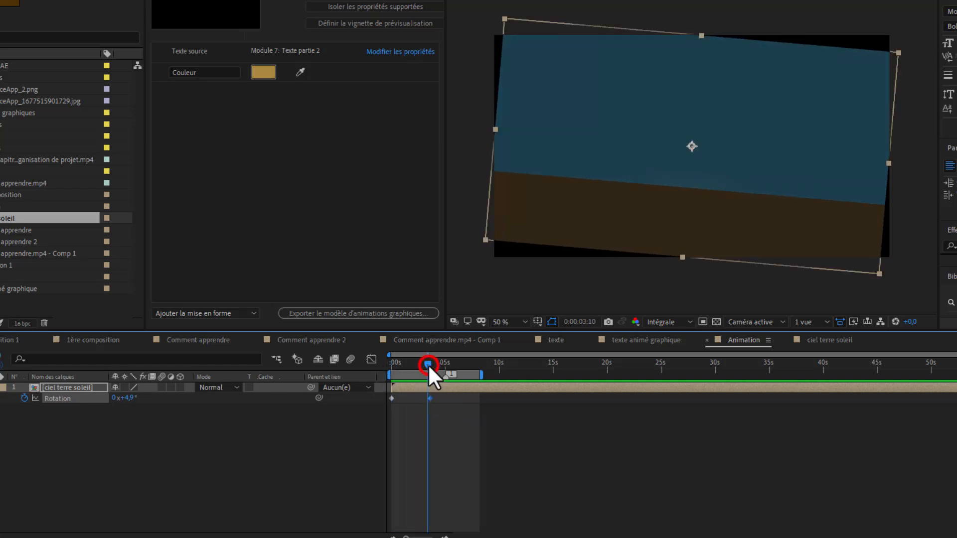
Step: In the "ciel terre soleil" precomposition, delay the final Opacity keyframe of "le temps qu'il fait" and the final Position keyframe of "Jaune uni 1" by about 3 seconds
click(817, 340)
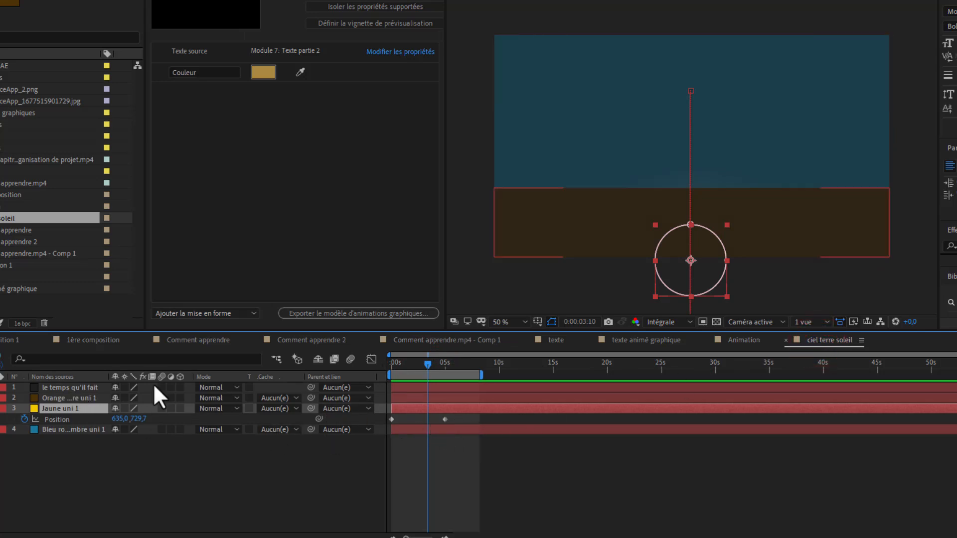
ctrl+click(85, 387)
key(u)
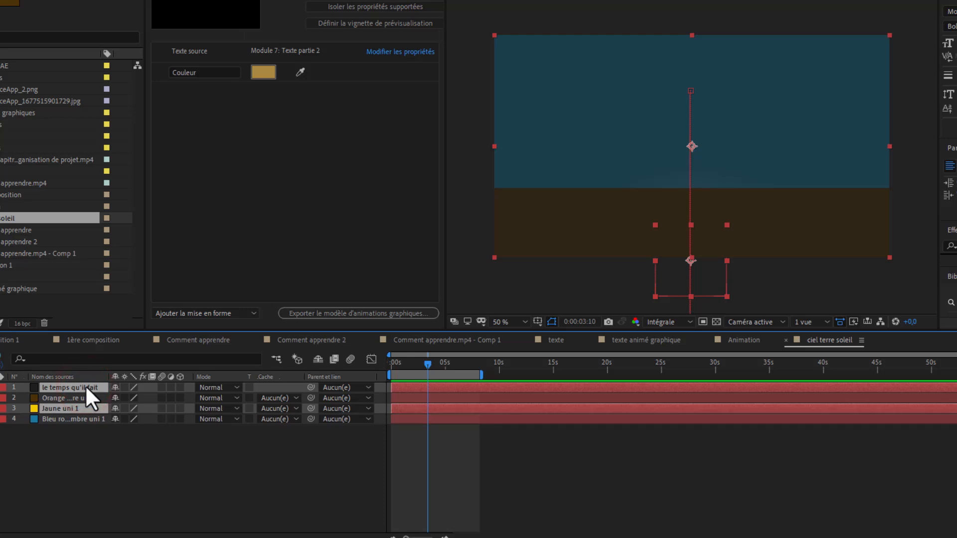
key(u)
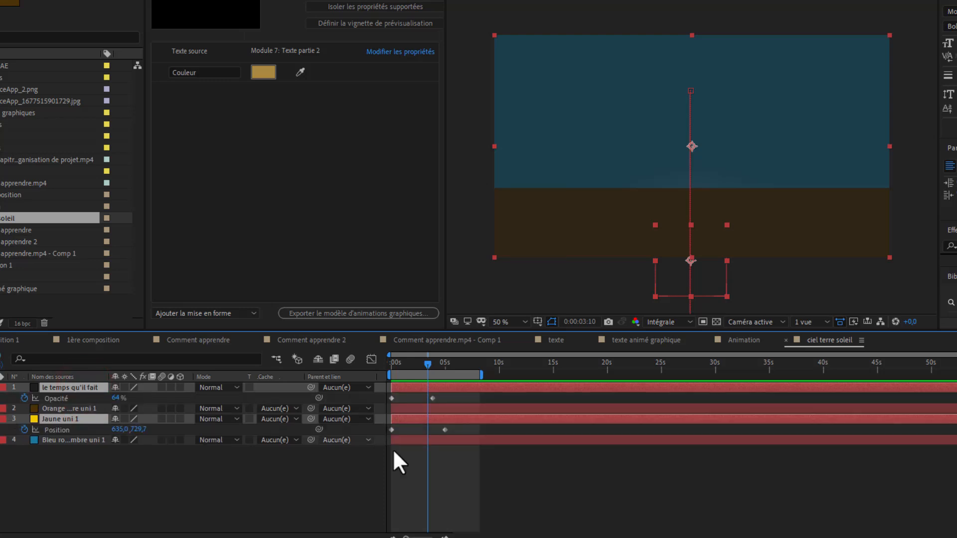
drag(449, 394, 479, 428)
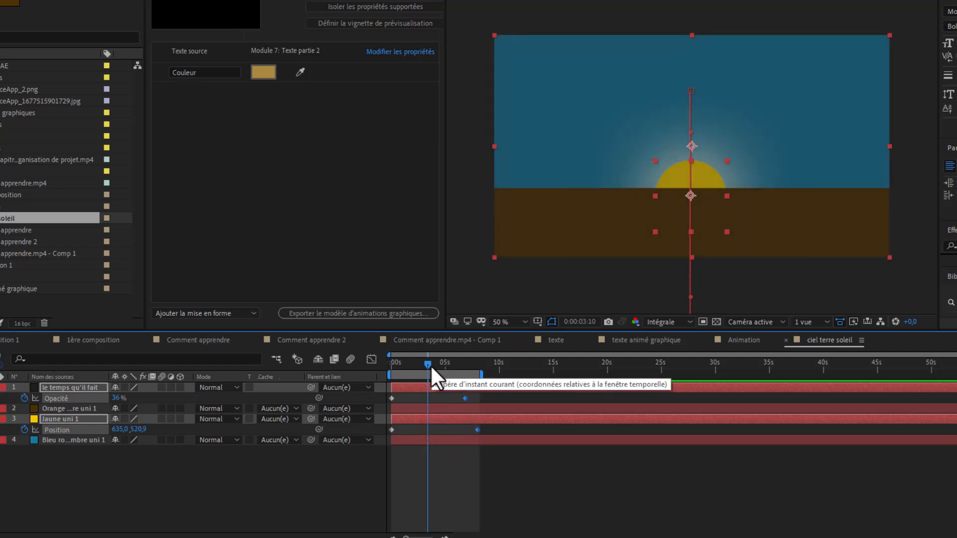
Step: Go back to the Animation composition and play the rotation together with the slower sunset
click(745, 342)
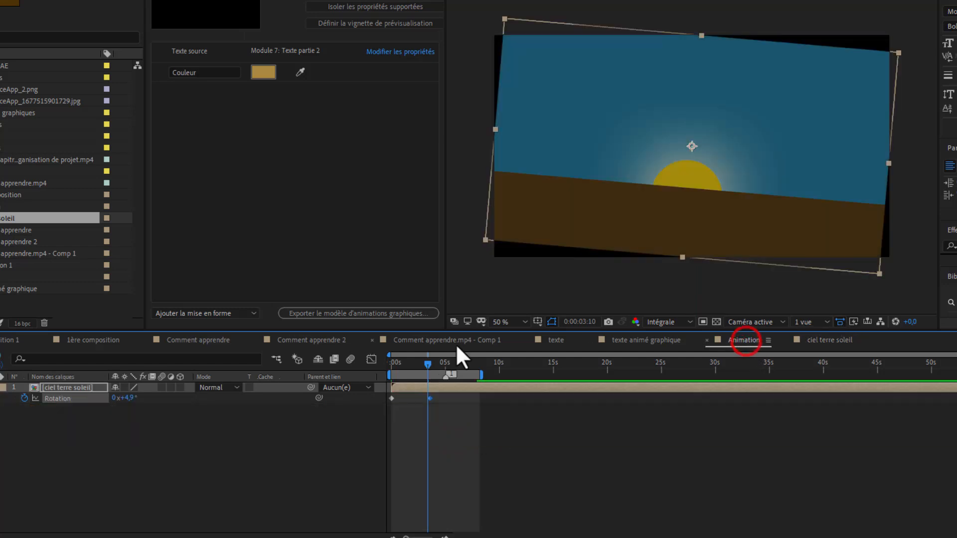
key(space)
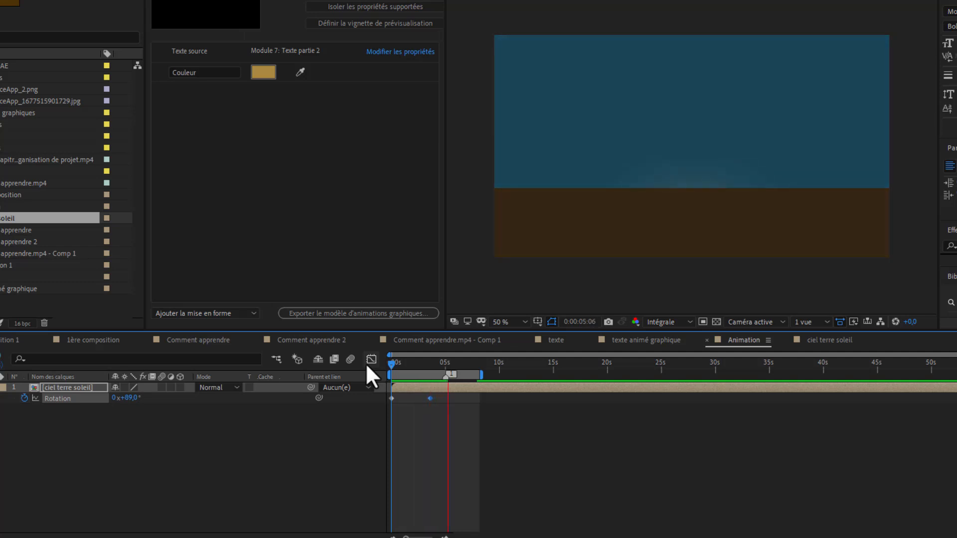
key(space)
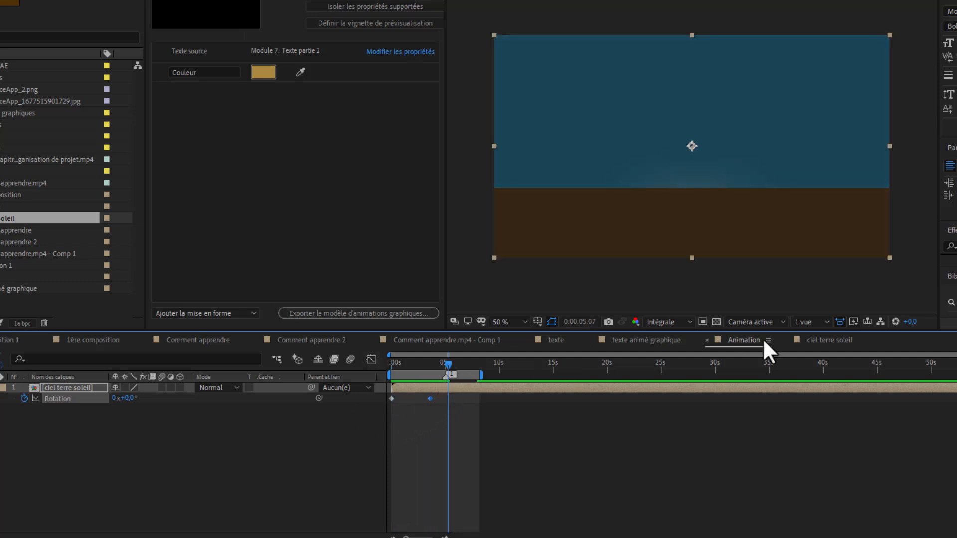
Step: In "ciel terre soleil", delay the final Opacity and Position keyframes by about 1 second more and extend the work area to about 10 seconds
click(819, 341)
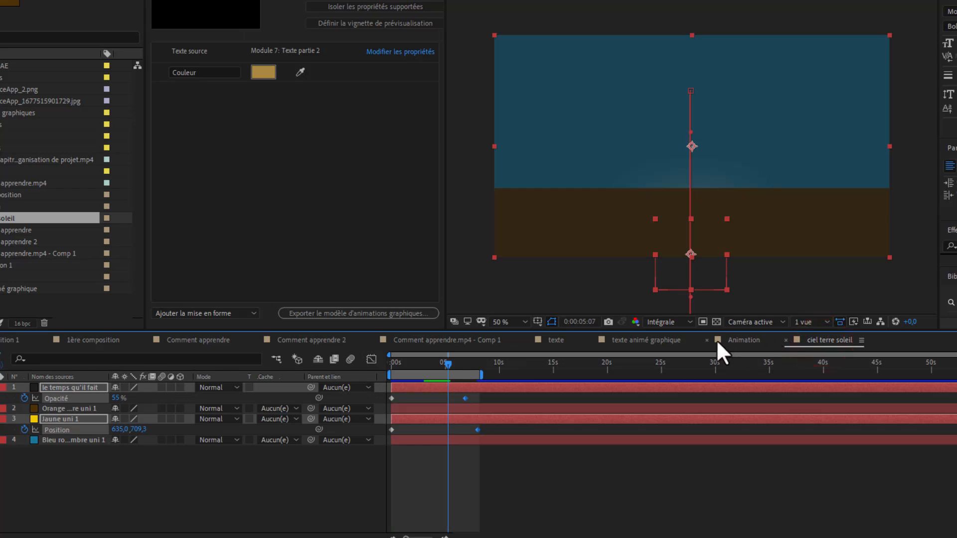
drag(477, 428, 491, 427)
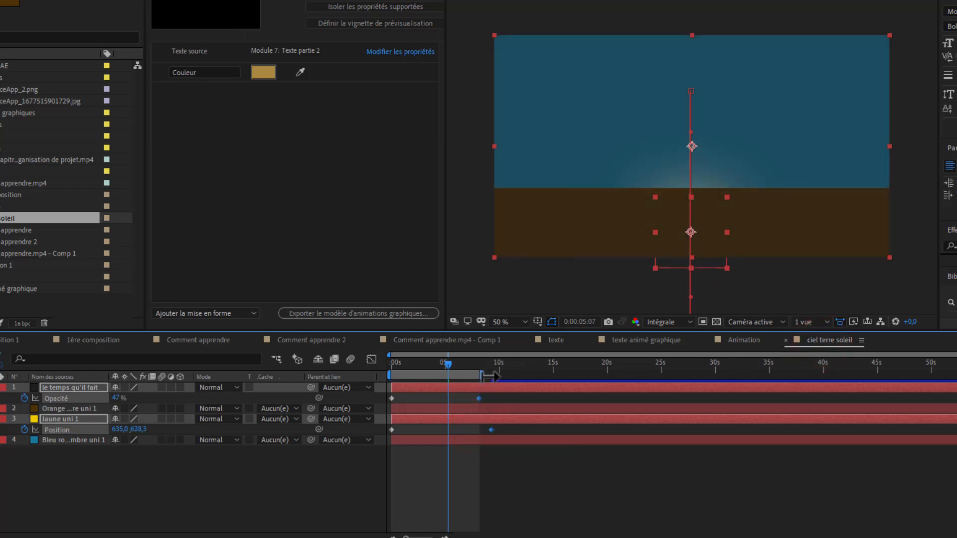
drag(482, 375, 495, 375)
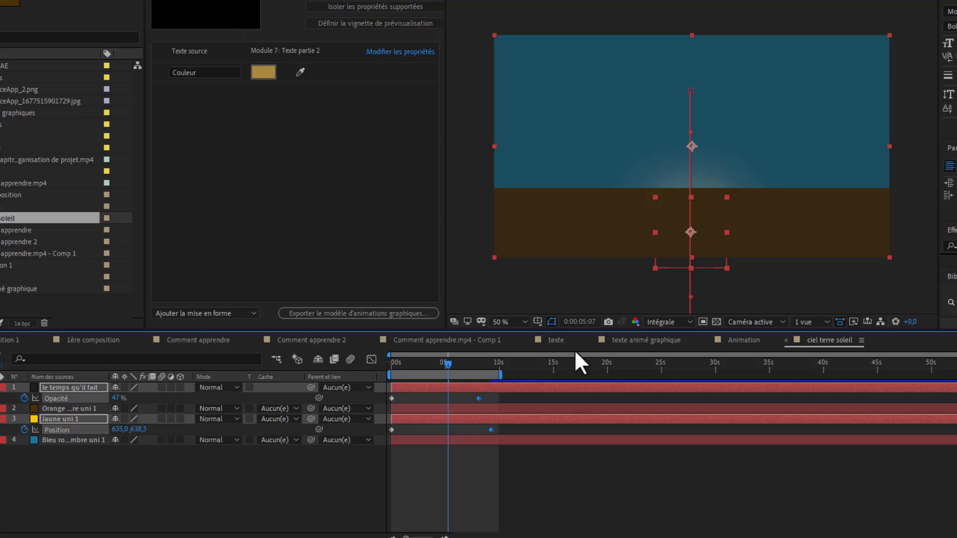
Step: Extend the Animation composition's work area to about 9.5 seconds and play it from the start
click(757, 341)
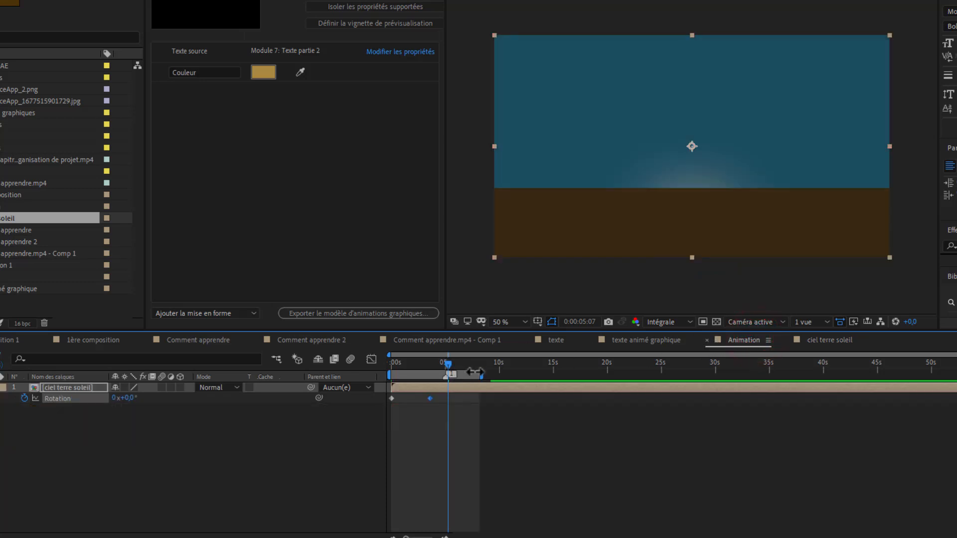
drag(481, 375, 502, 375)
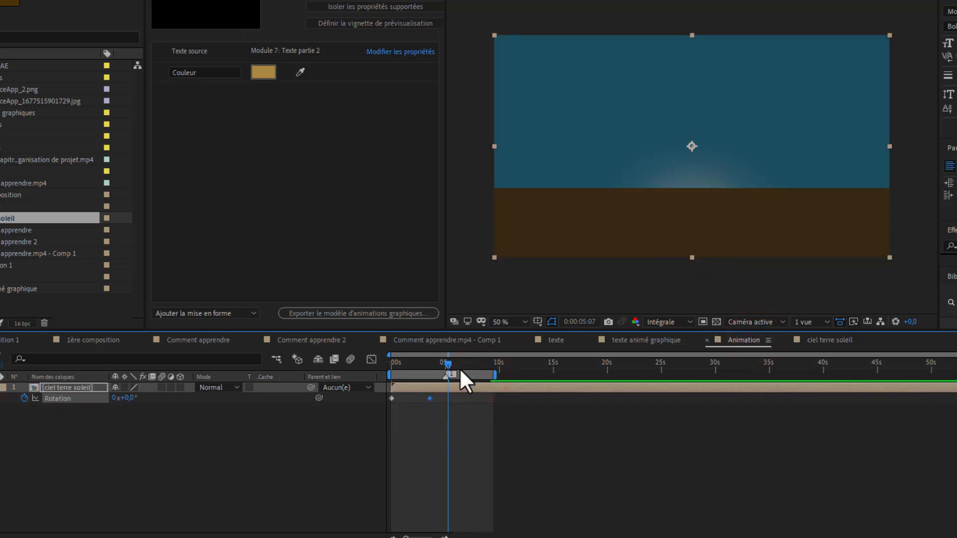
drag(448, 363, 380, 367)
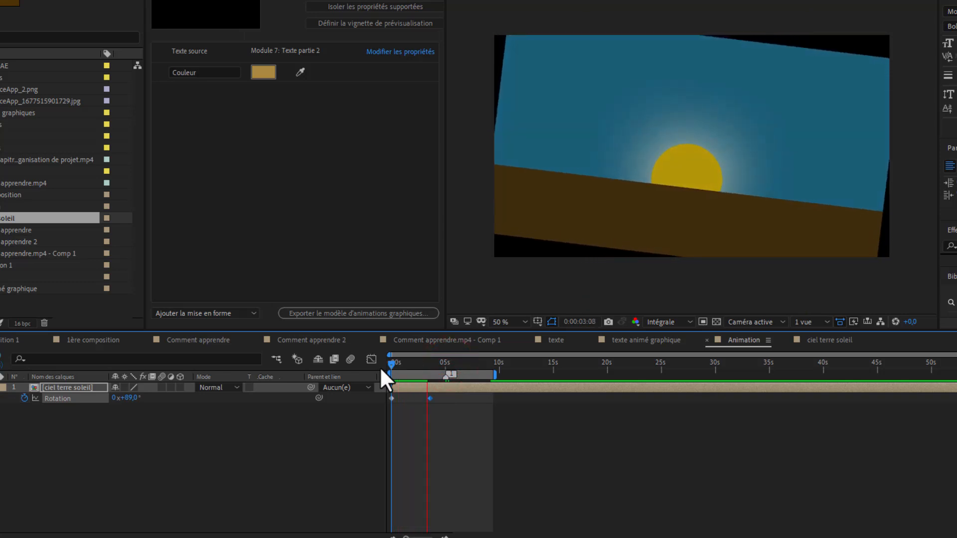
key(space)
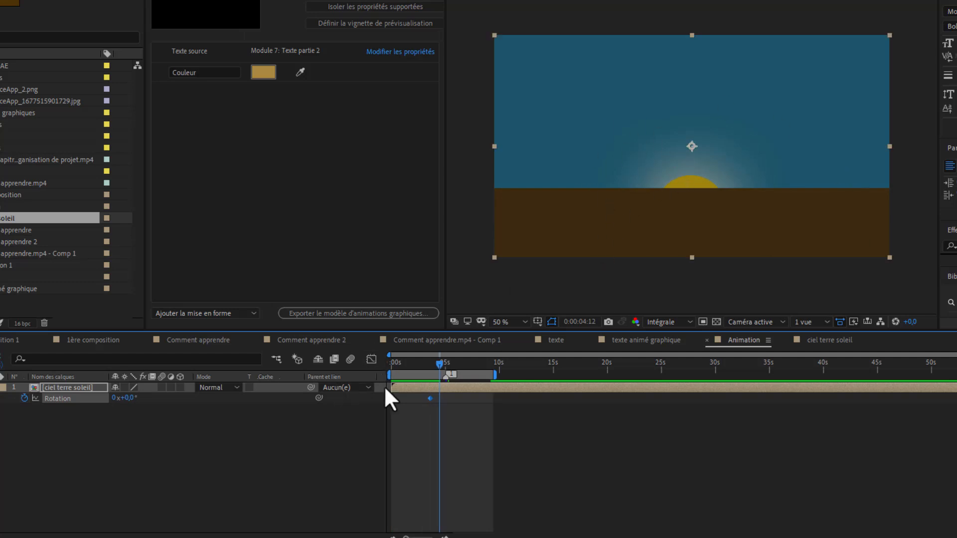
Step: Check the uncovered corners around the rotated layer at 0:00:01:24 by switching the transparency grid on and off
drag(434, 363, 412, 363)
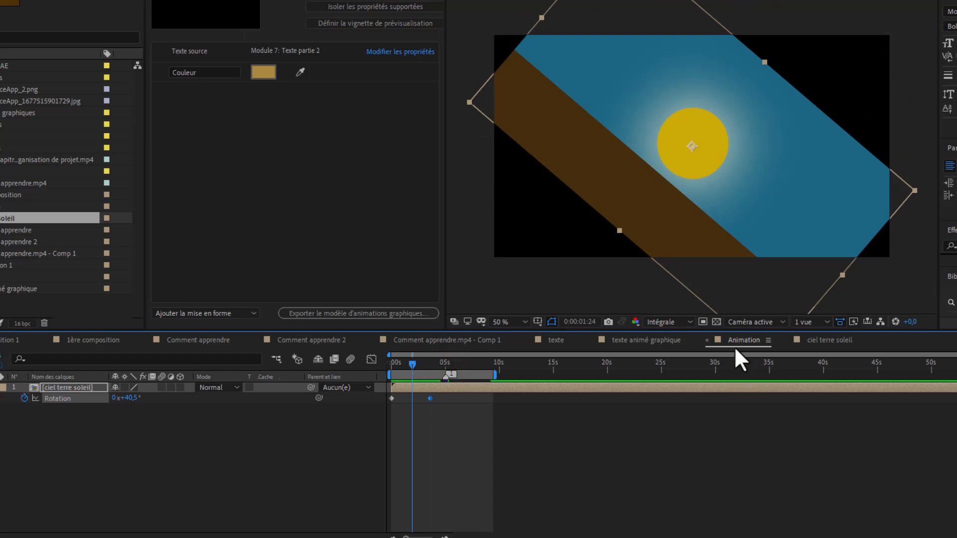
click(716, 321)
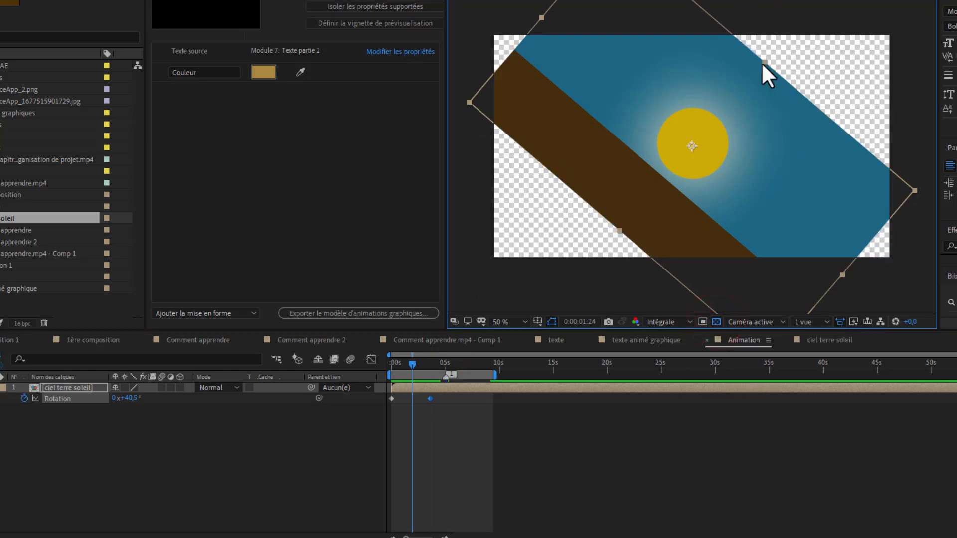
click(716, 321)
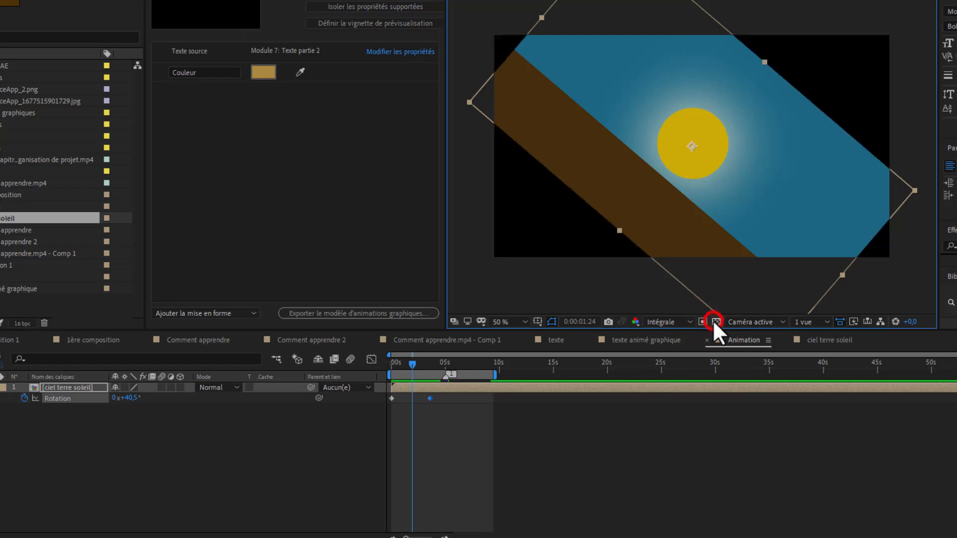
Step: Show the Scale of "ciel terre soleil" together with its keyframed Rotation and set a 100% Scale keyframe at 0:00:03:15
drag(412, 363, 389, 363)
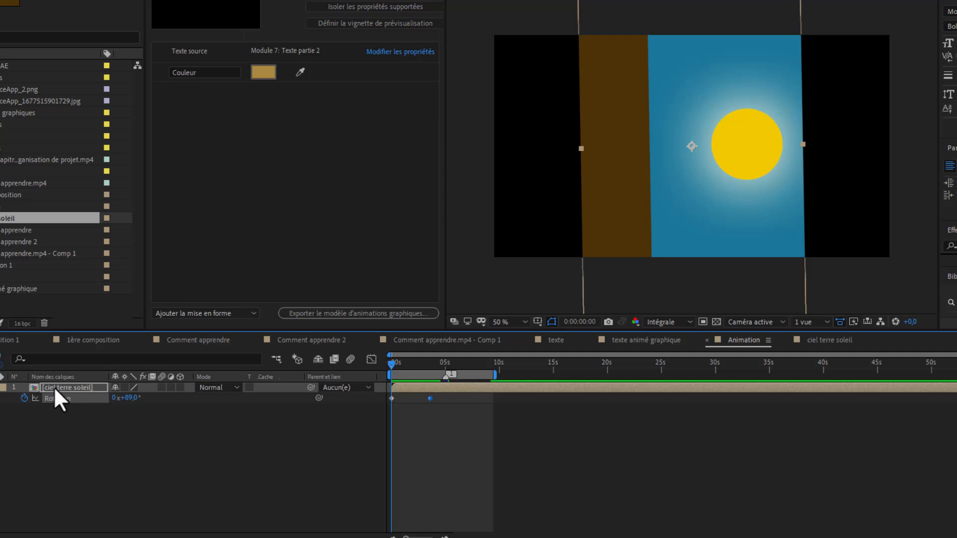
key(s)
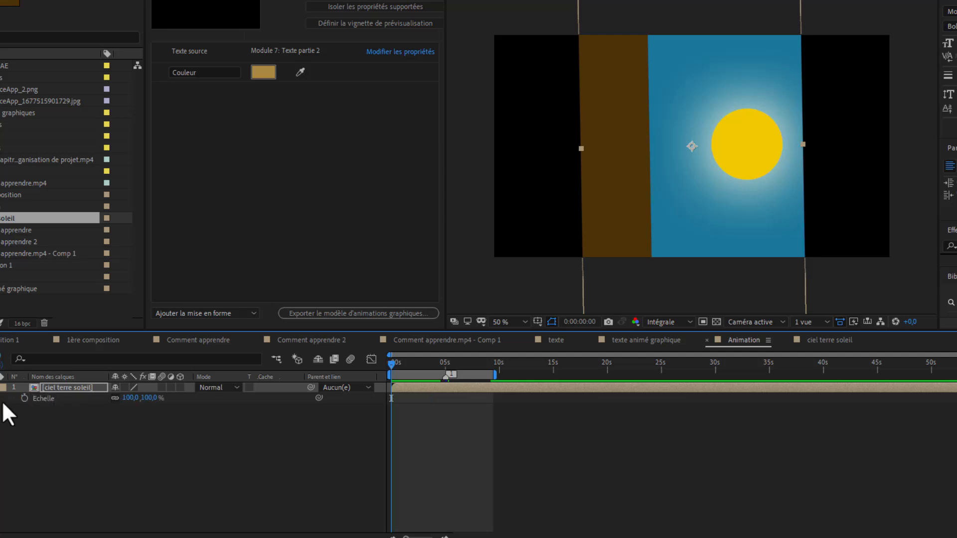
key(shift+u)
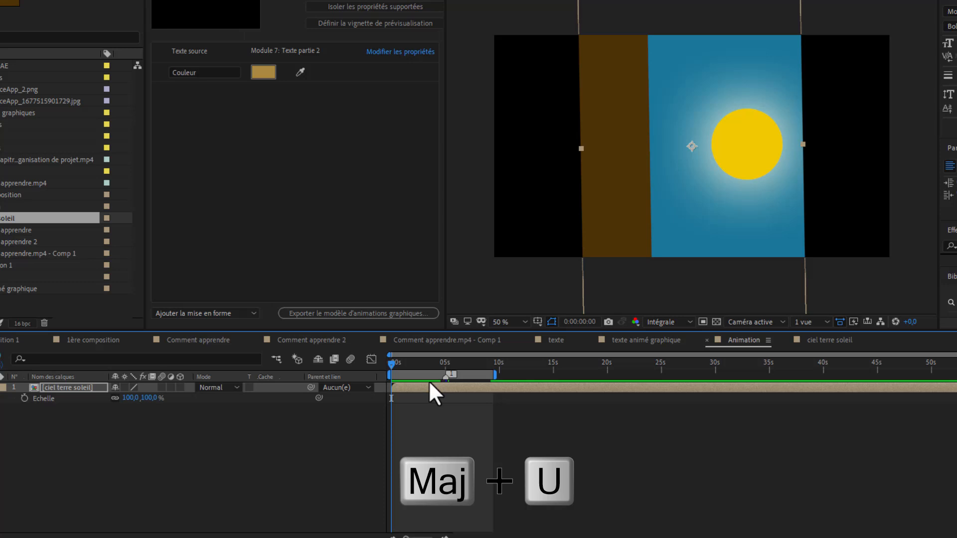
key(shift+u)
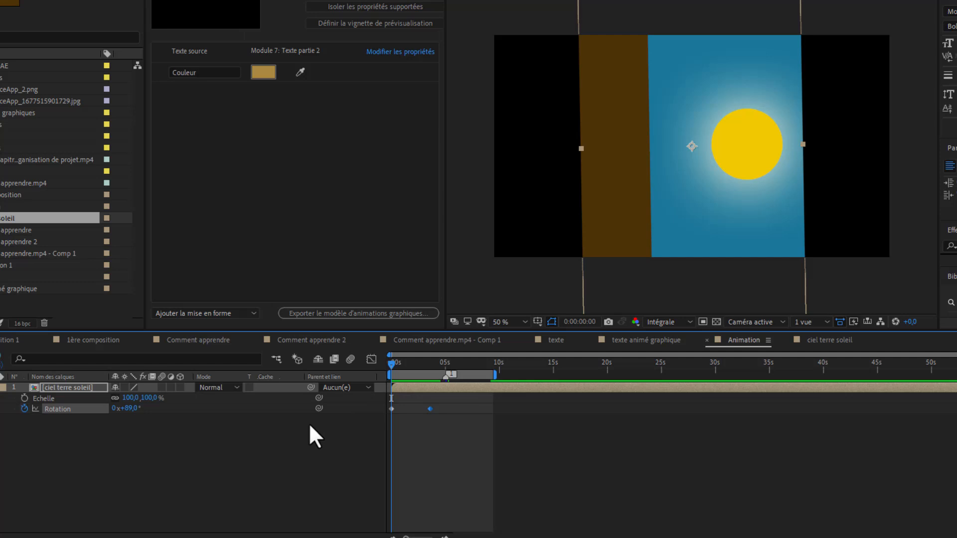
drag(421, 363, 430, 363)
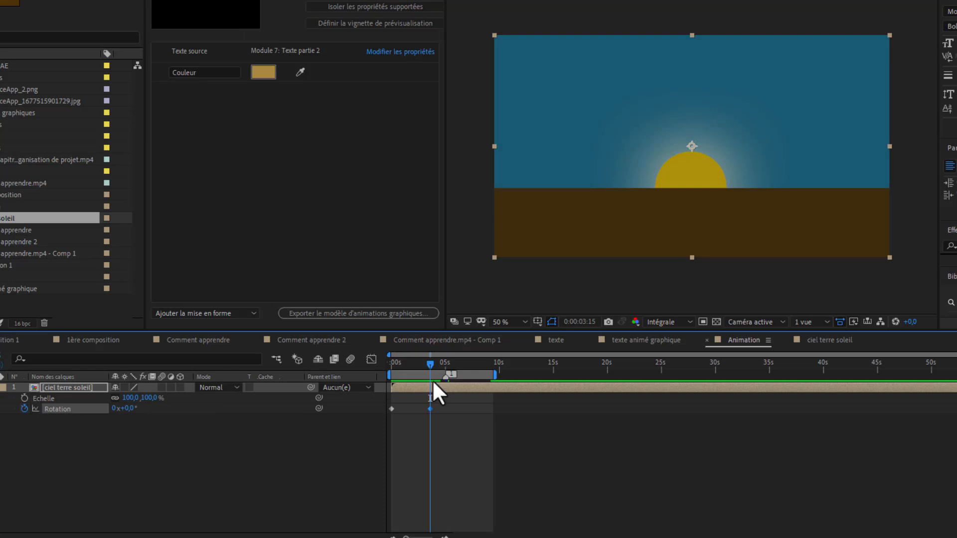
click(23, 397)
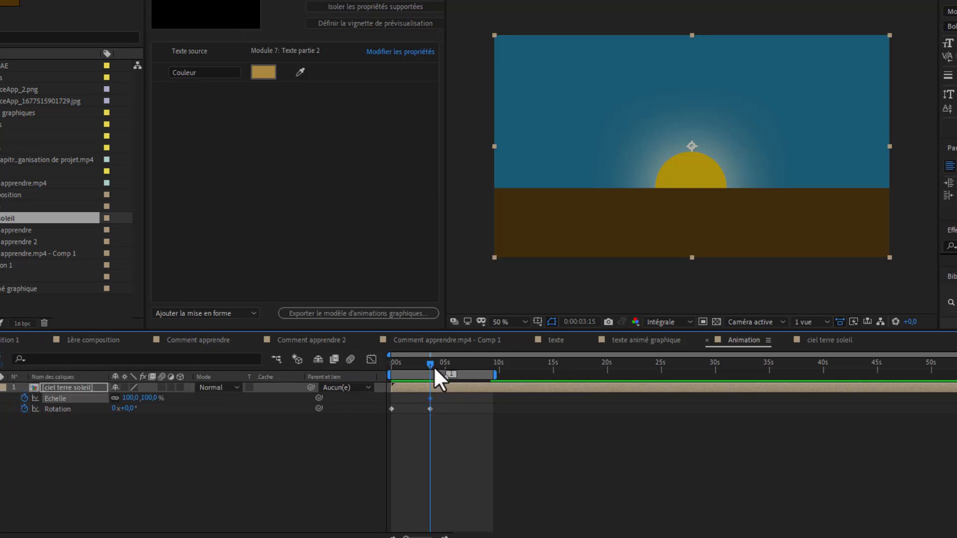
Step: Return to 0:00:00:00 and set the Scale of "ciel terre soleil" to 190% to cover the frame
drag(429, 363, 391, 366)
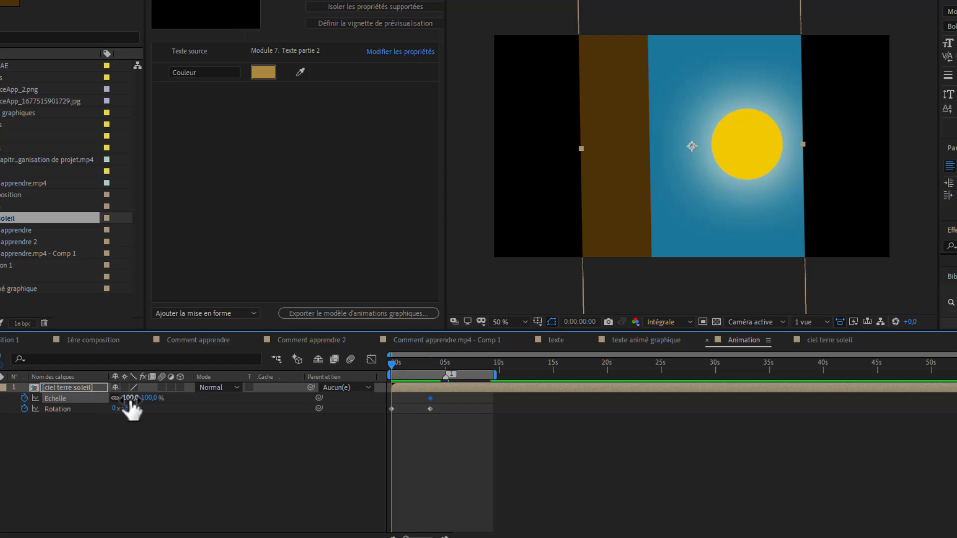
drag(128, 398, 182, 397)
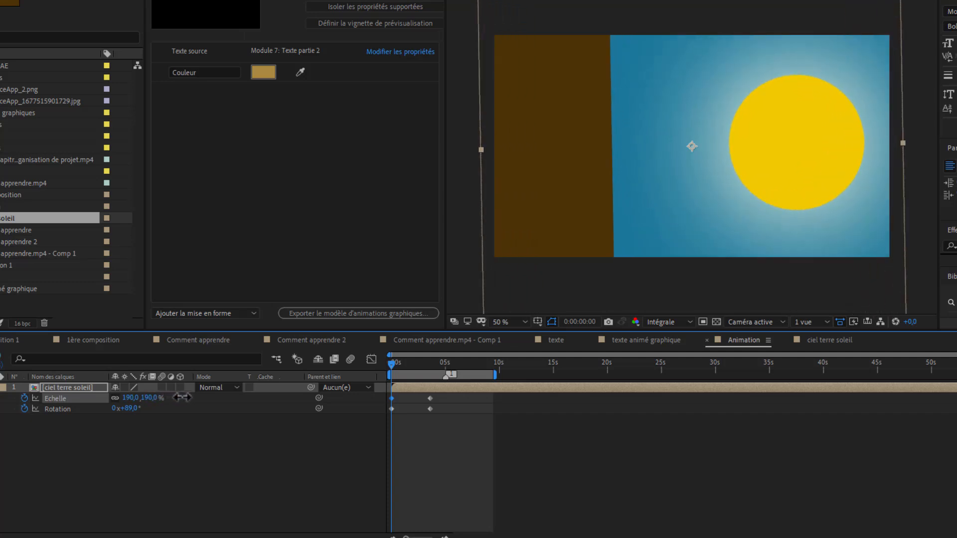
click(392, 367)
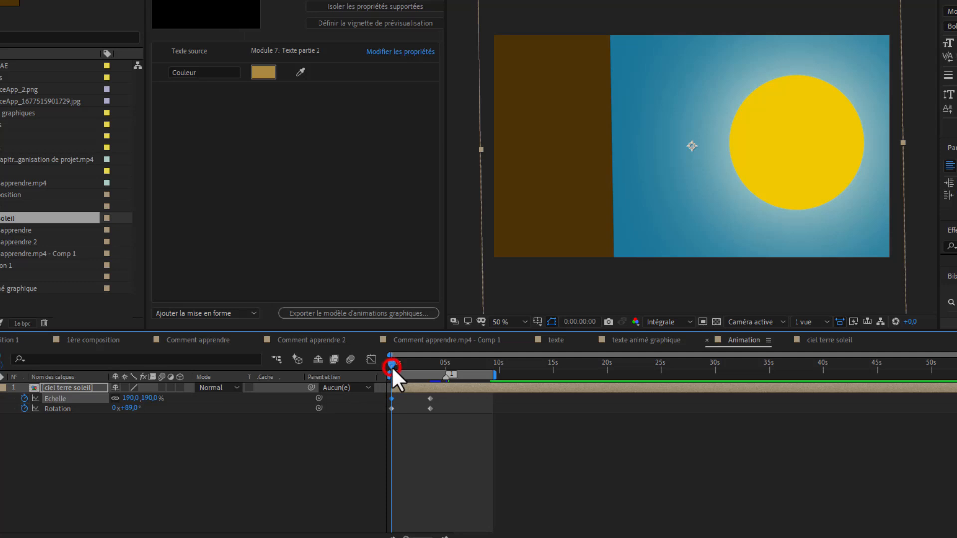
Step: Raise the Scale of "ciel terre soleil" at 0:00:00:00 to 217% and check the frame's corners up to 0:00:02:23
drag(391, 366, 403, 366)
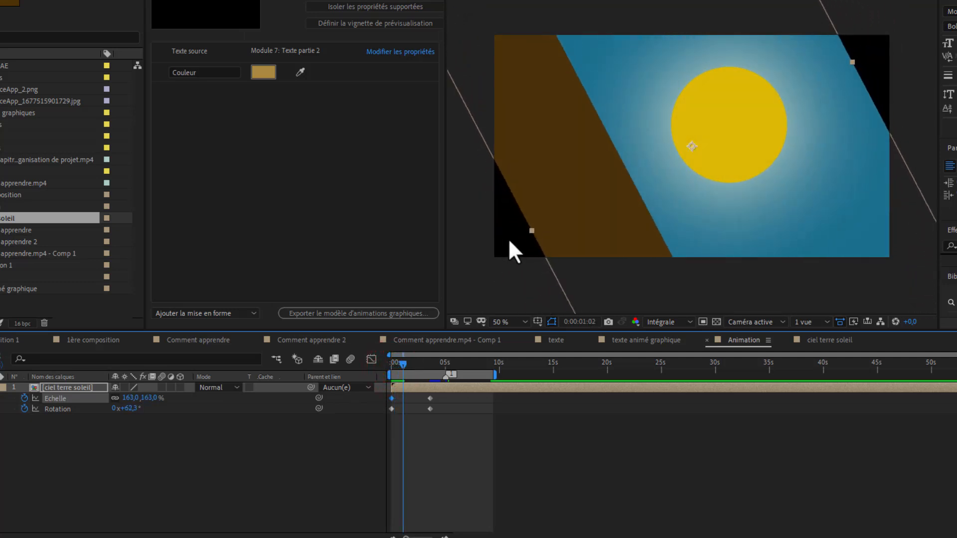
drag(402, 357, 384, 363)
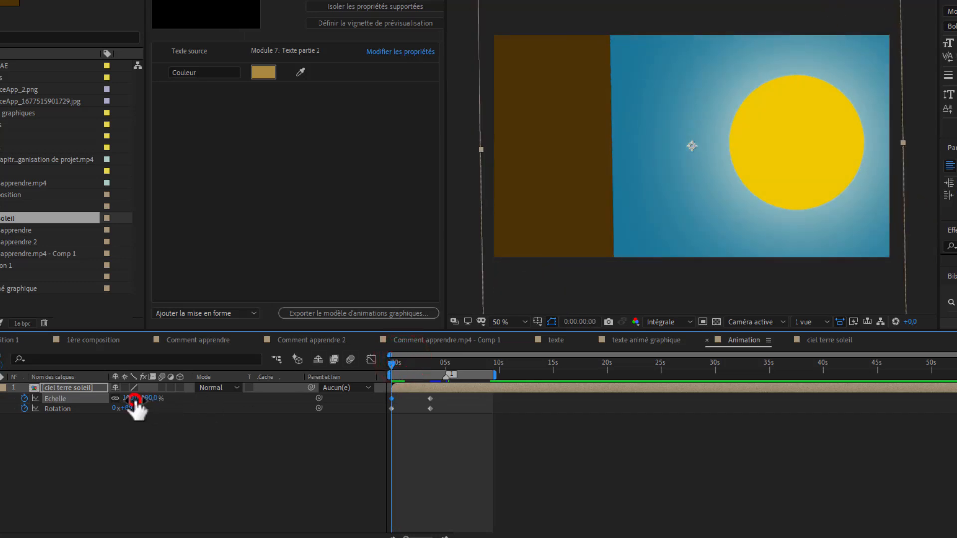
drag(130, 398, 149, 399)
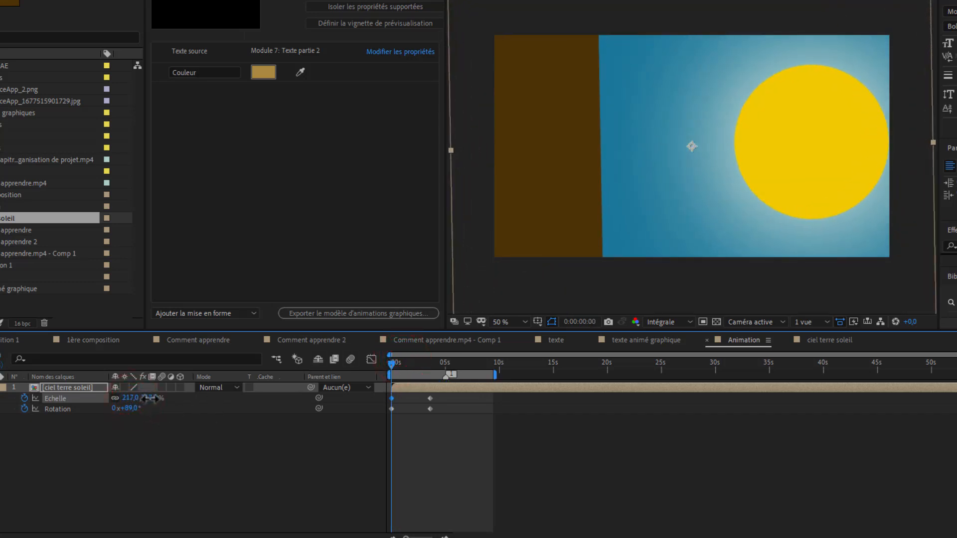
drag(390, 361, 420, 362)
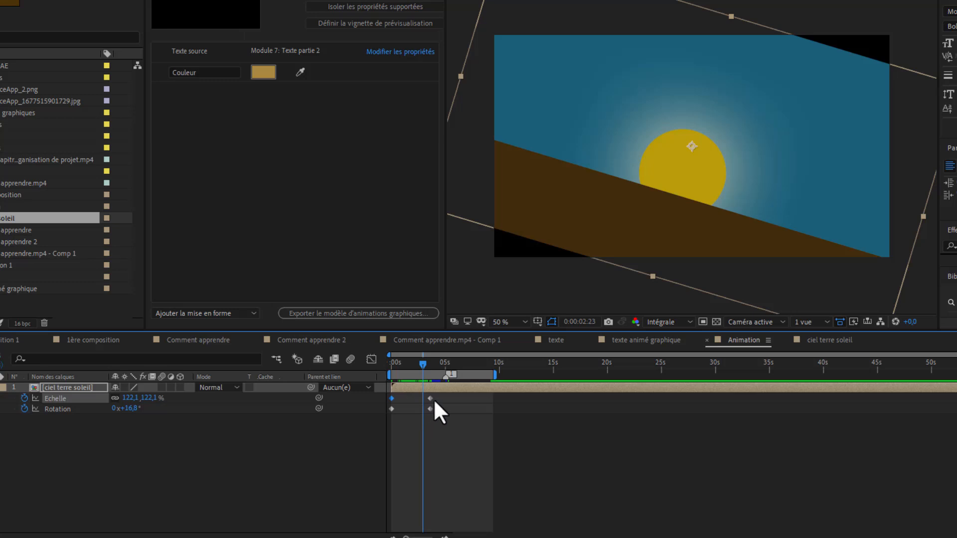
Step: Move the ending Scale keyframe to about 5 seconds and check the frame's corners at 0:00:01:21
drag(429, 397, 444, 395)
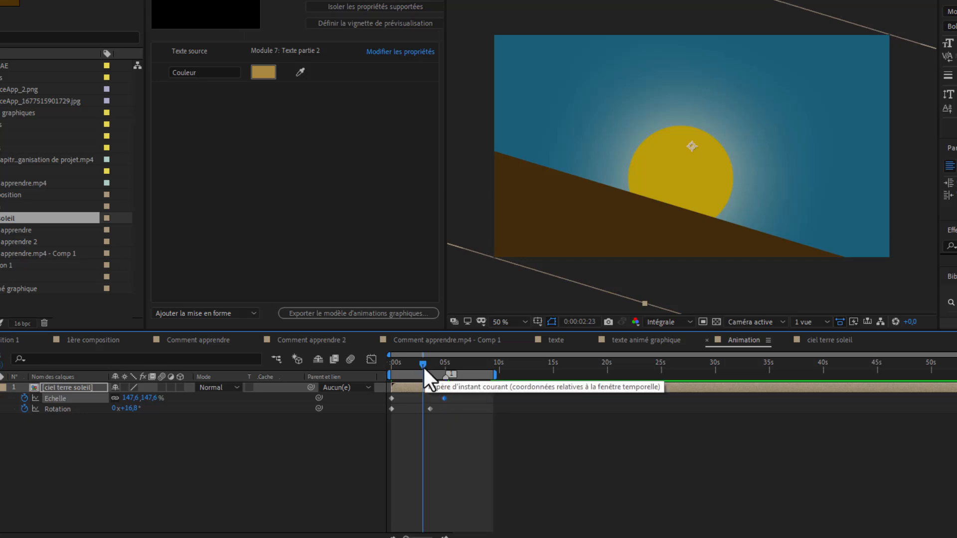
mouse_move(423, 362)
mouse_down()
mouse_move(435, 362)
mouse_move(393, 371)
mouse_move(411, 370)
mouse_up()
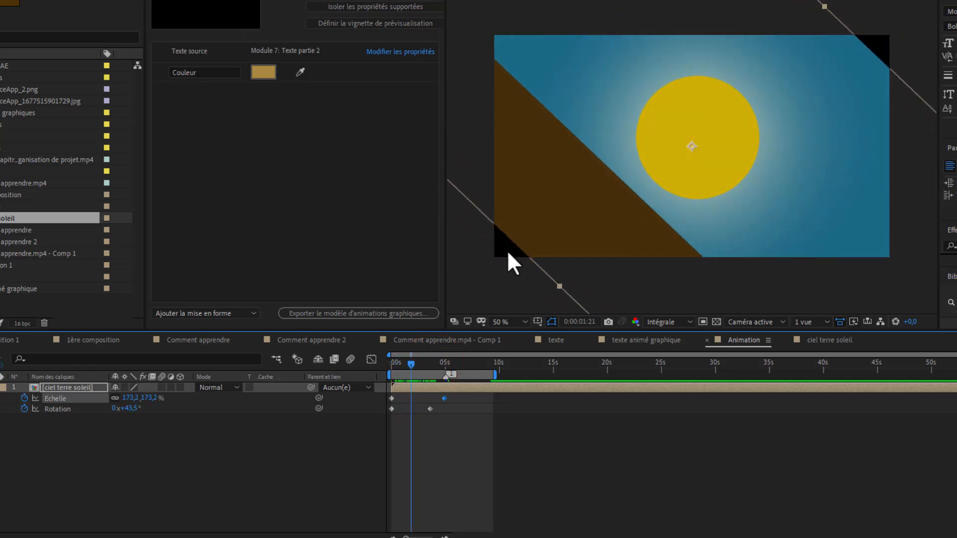
Step: Set the opening Scale keyframe at 0:00:00:00 to 248% and check corner coverage up to 0:00:02:03
drag(413, 367, 390, 367)
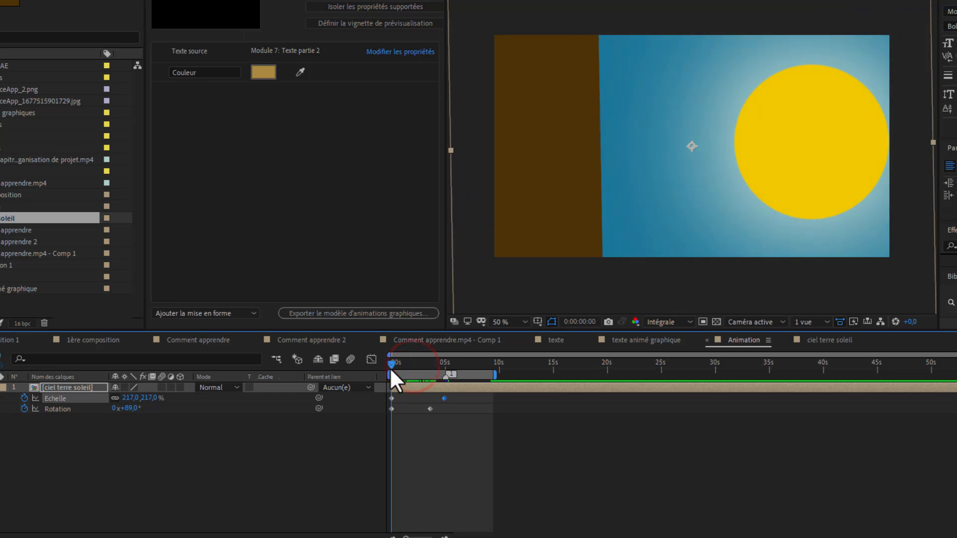
drag(130, 398, 146, 398)
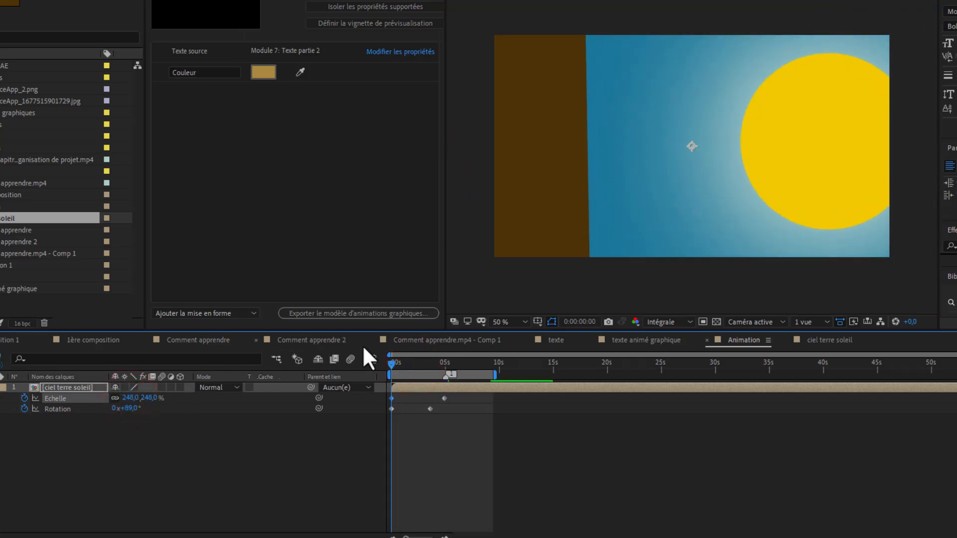
click(393, 361)
drag(394, 361, 417, 364)
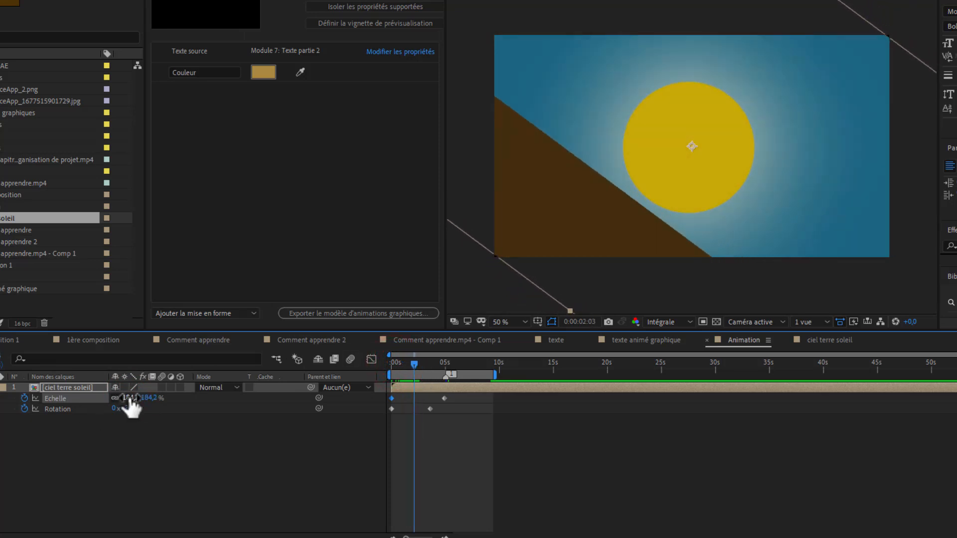
Step: Try a 191.2% Scale keyframe at 0:00:02:03 and delete it
drag(131, 398, 134, 399)
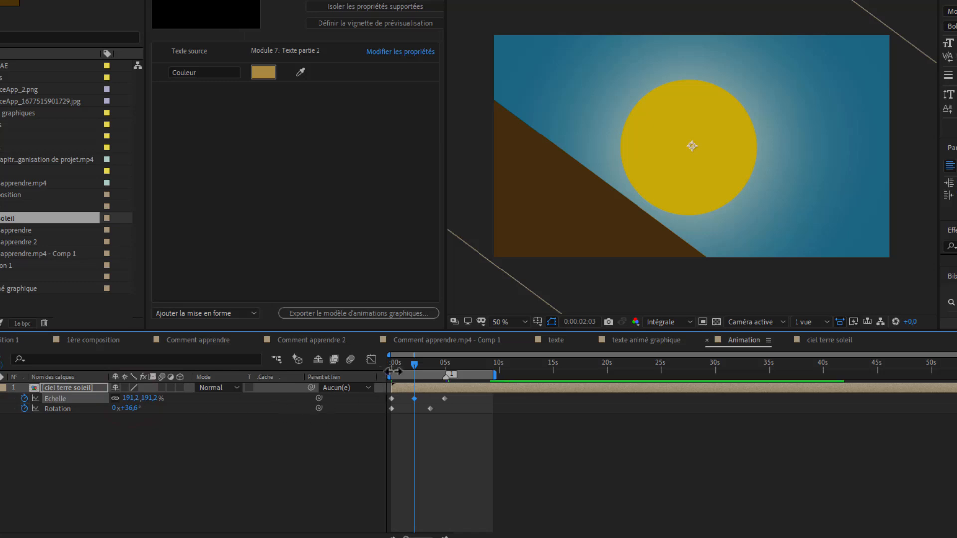
click(412, 398)
key(Delete)
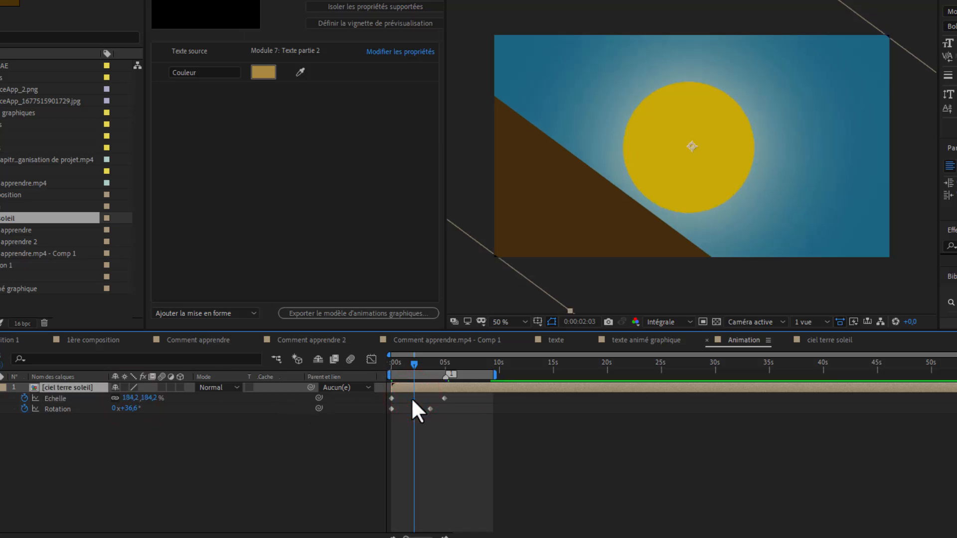
Step: Set the opening Scale keyframe at 0:00:00:00 to 257% and check the frame coverage up to 0:00:03:16
drag(411, 360, 384, 378)
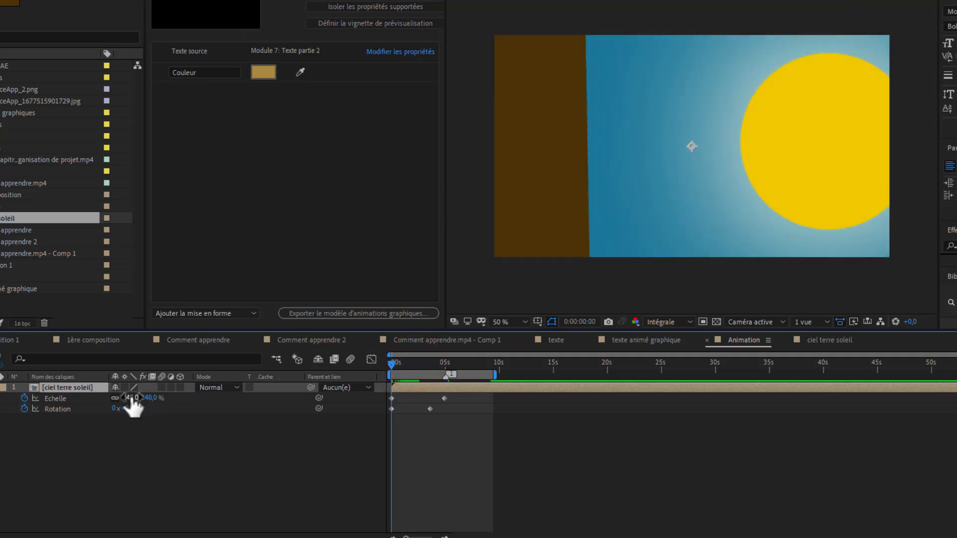
drag(128, 398, 137, 397)
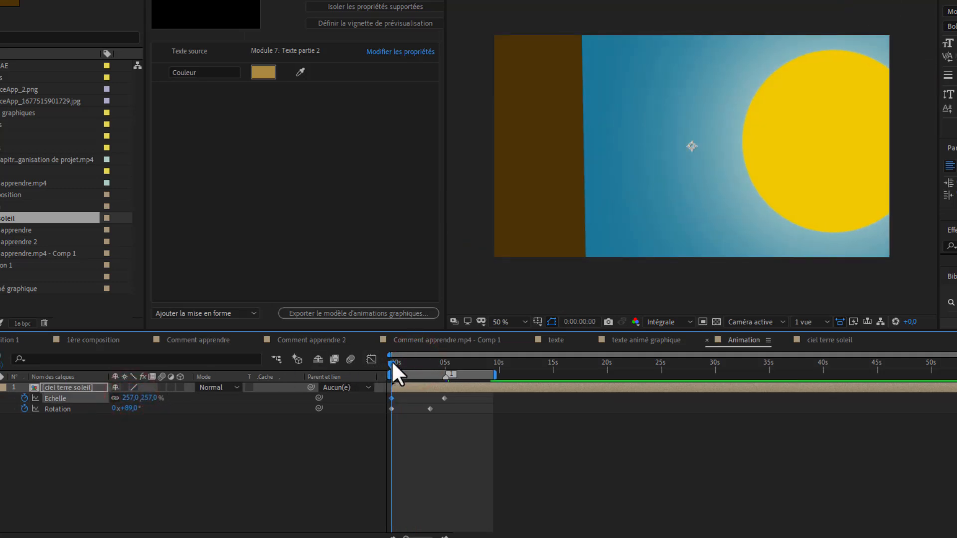
drag(391, 360, 432, 357)
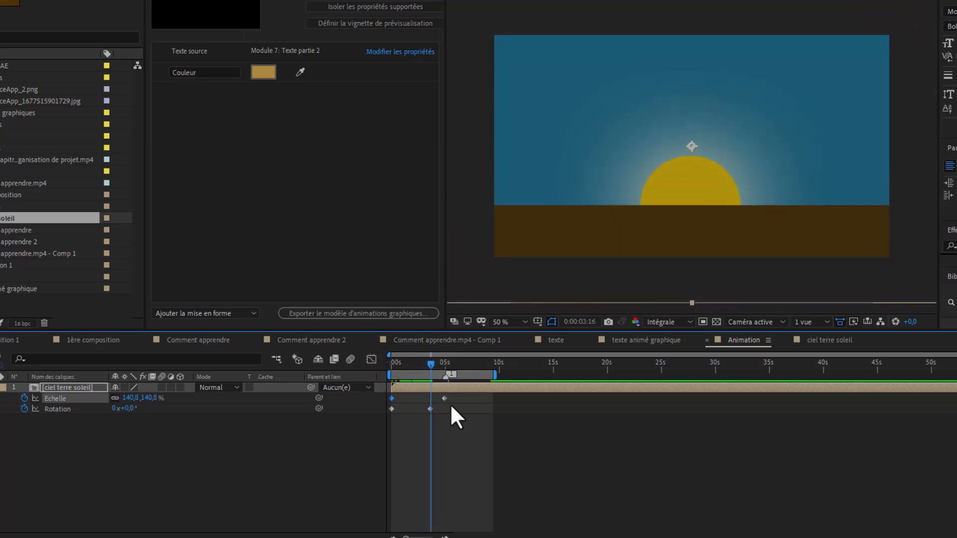
Step: Try the ending Scale keyframe slightly earlier, at about 4.3 seconds, check the corners at 0:00:01:24, and undo the move
drag(444, 398, 402, 367)
click(430, 364)
mouse_move(417, 368)
mouse_down()
mouse_move(442, 367)
mouse_move(392, 369)
mouse_move(413, 365)
mouse_up()
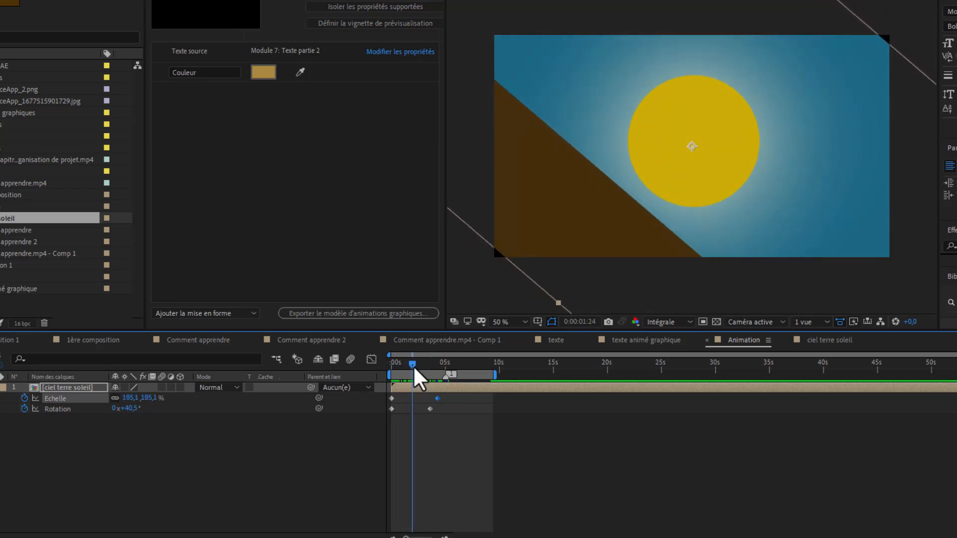
key(ctrl+z)
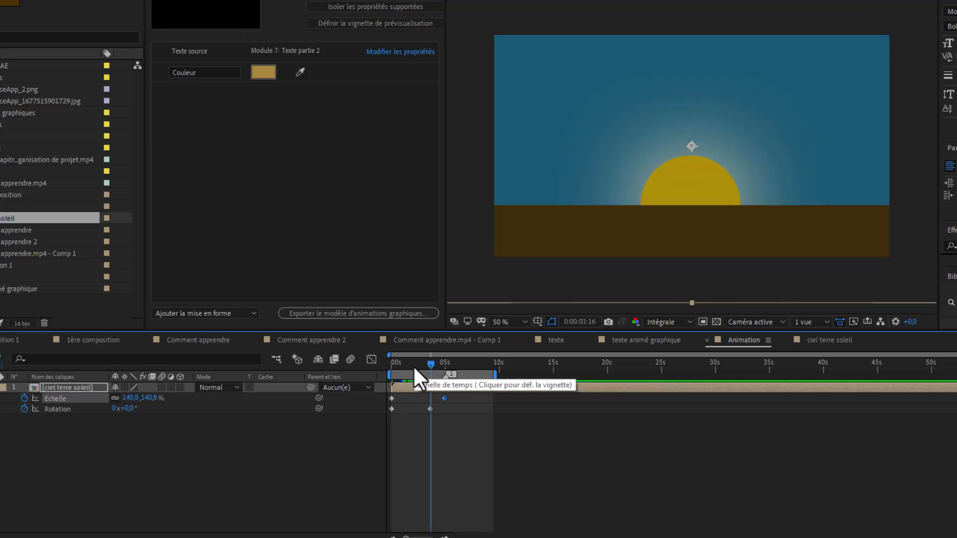
Step: Move the ending Scale keyframe to about 4 seconds and check the corners between 0:00:02:23 and 0:00:02:04
mouse_move(429, 363)
mouse_down()
mouse_move(378, 369)
mouse_move(422, 364)
mouse_up()
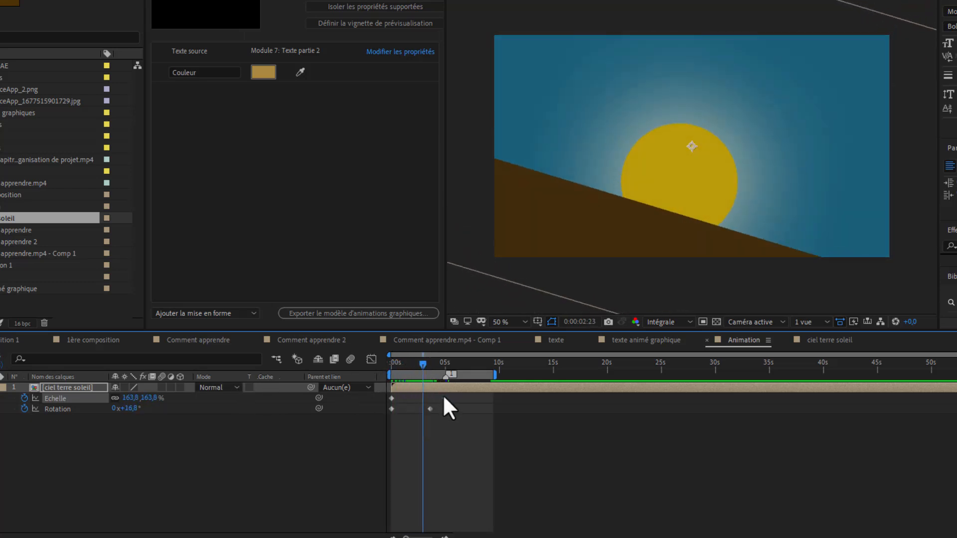
drag(443, 398, 433, 398)
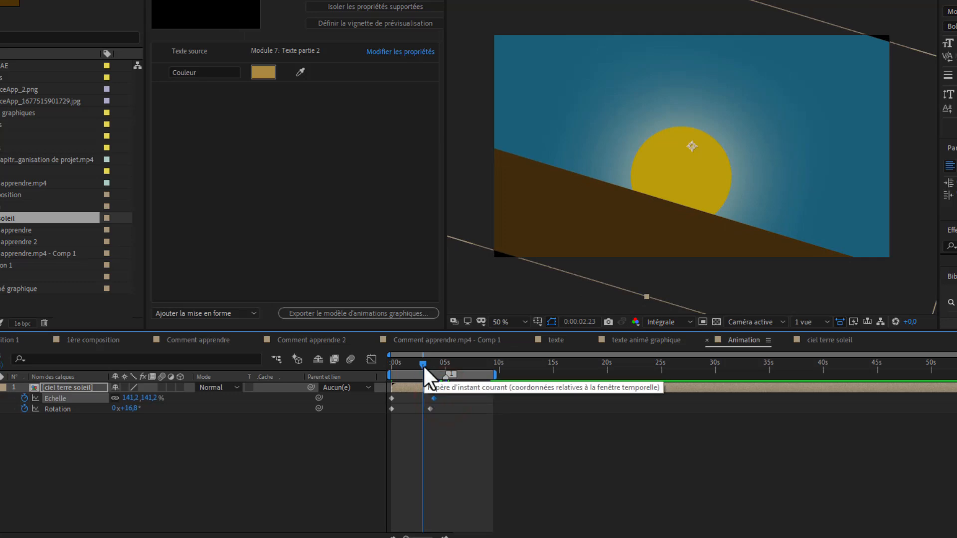
mouse_move(423, 364)
mouse_down()
mouse_move(404, 366)
mouse_move(415, 365)
mouse_up()
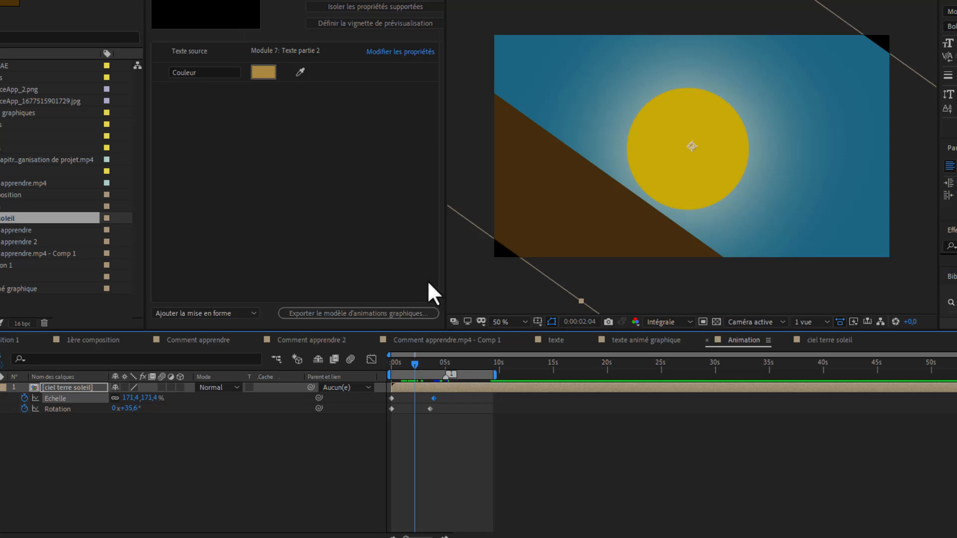
Step: Add an intermediate Scale keyframe of 182.6% at 0:00:02:07 and preview the animation from the start
drag(414, 363, 415, 364)
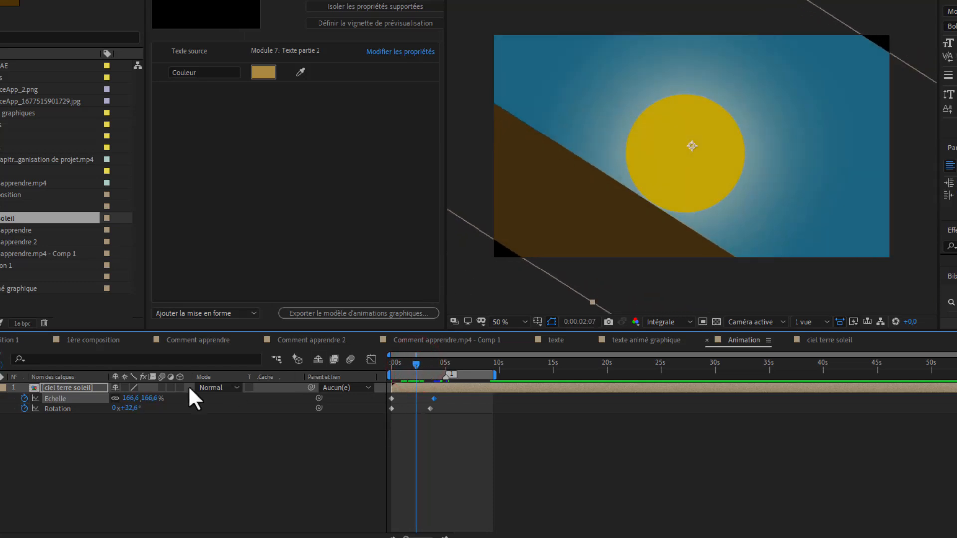
drag(135, 398, 144, 398)
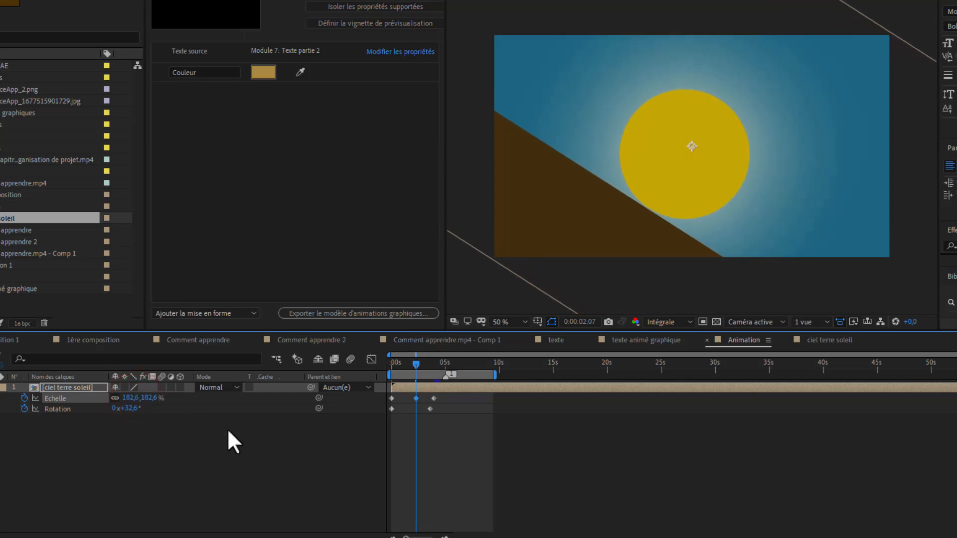
drag(414, 364, 382, 366)
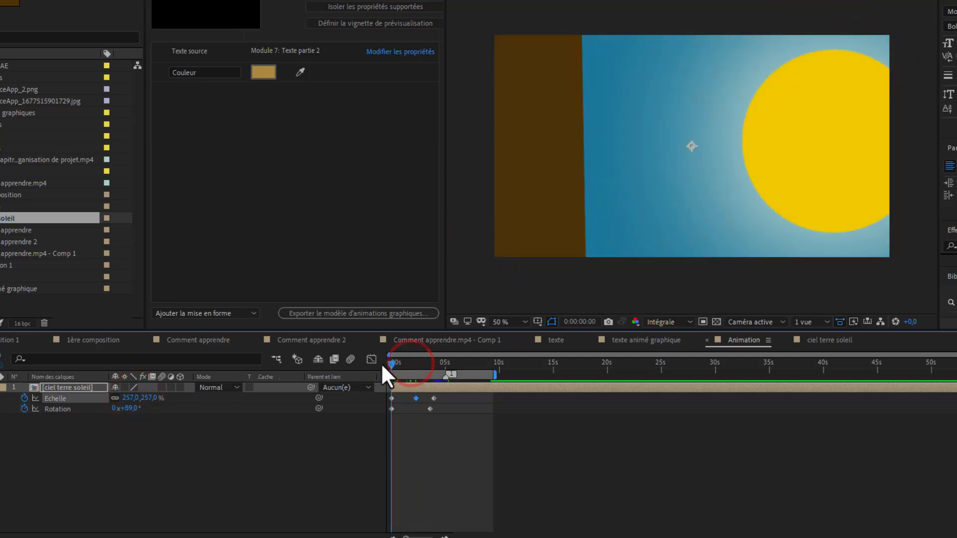
key(space)
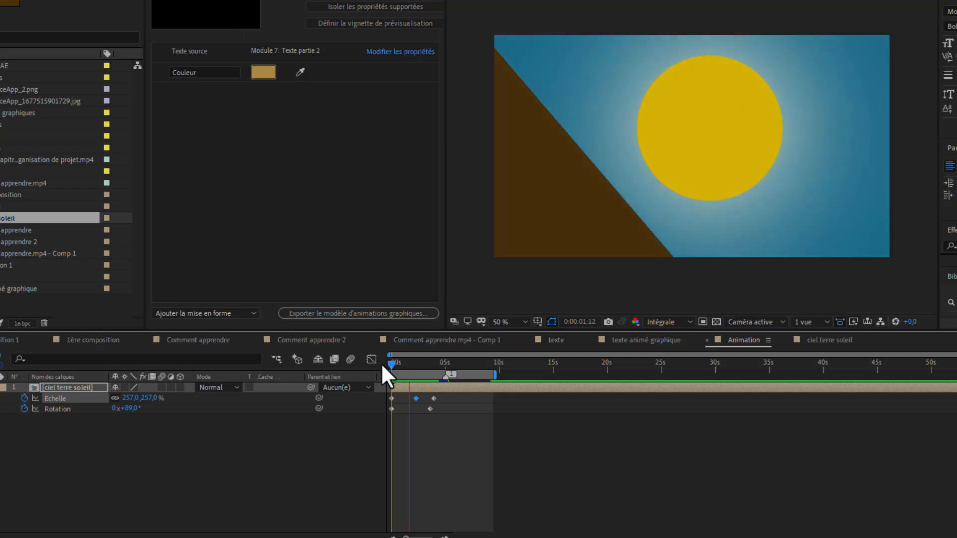
key(space)
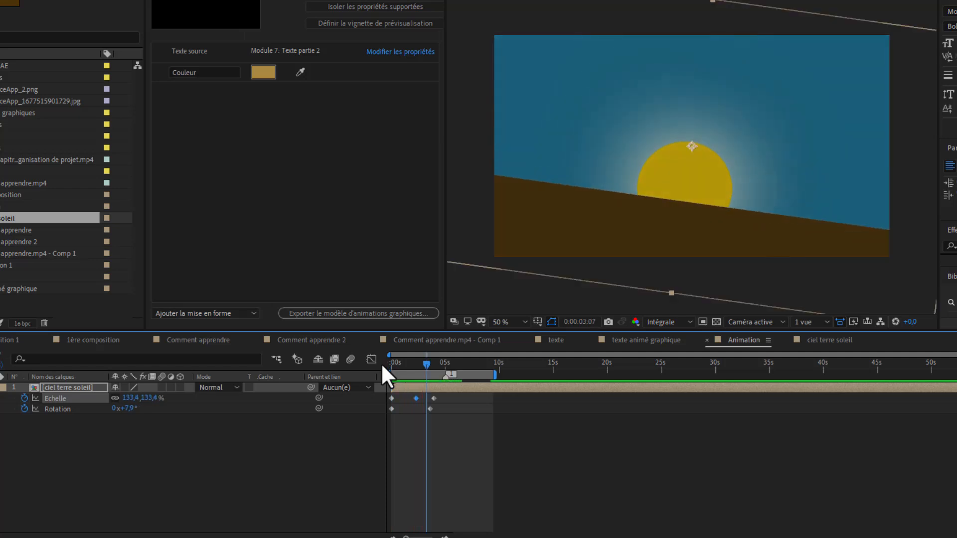
Step: Examine the frame at 0:00:03:05 and replay the animation from the start to check its coverage
mouse_move(424, 362)
mouse_down()
mouse_move(389, 364)
mouse_move(425, 362)
mouse_up()
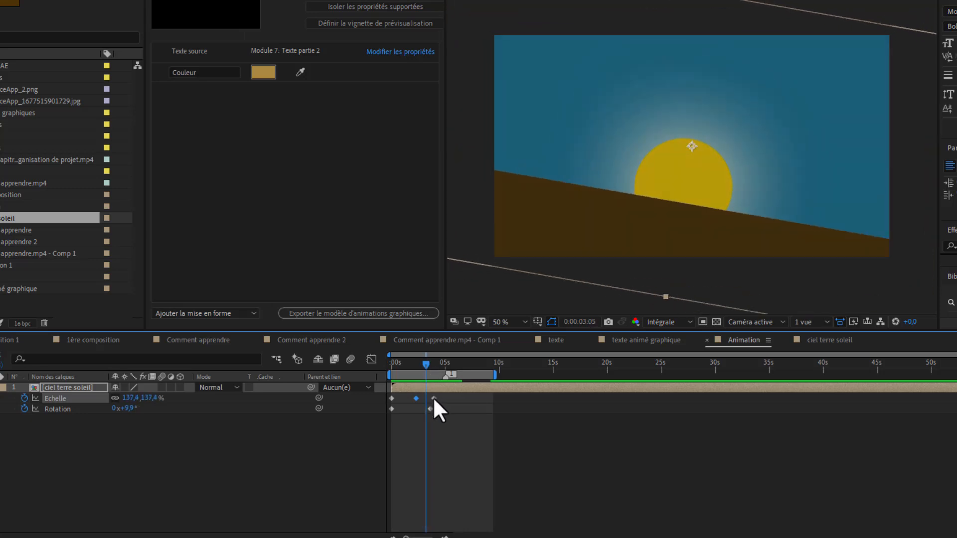
drag(433, 398, 384, 371)
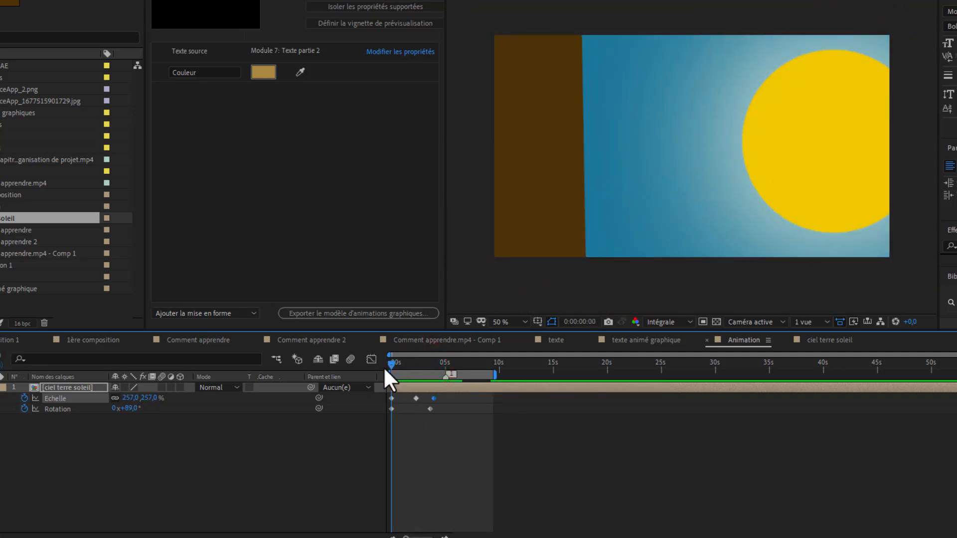
key(space)
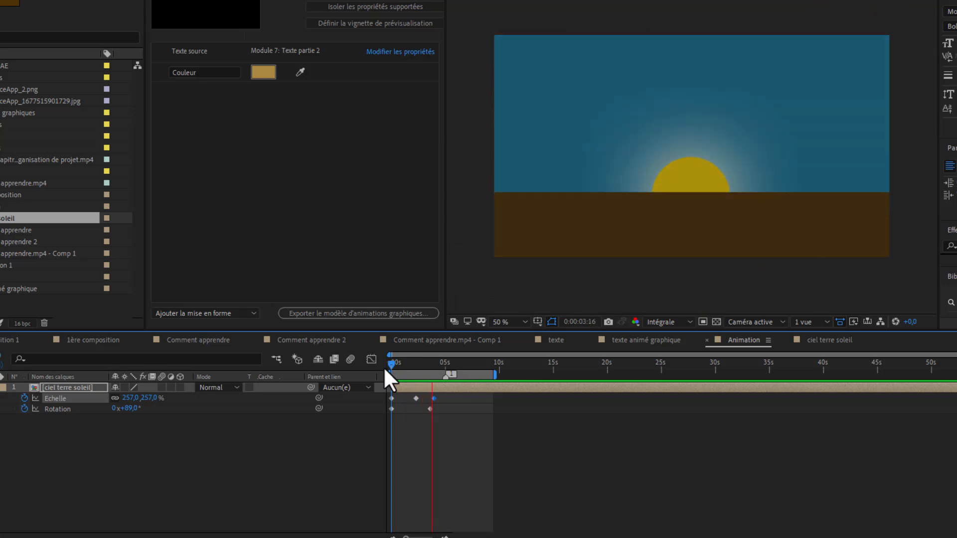
key(space)
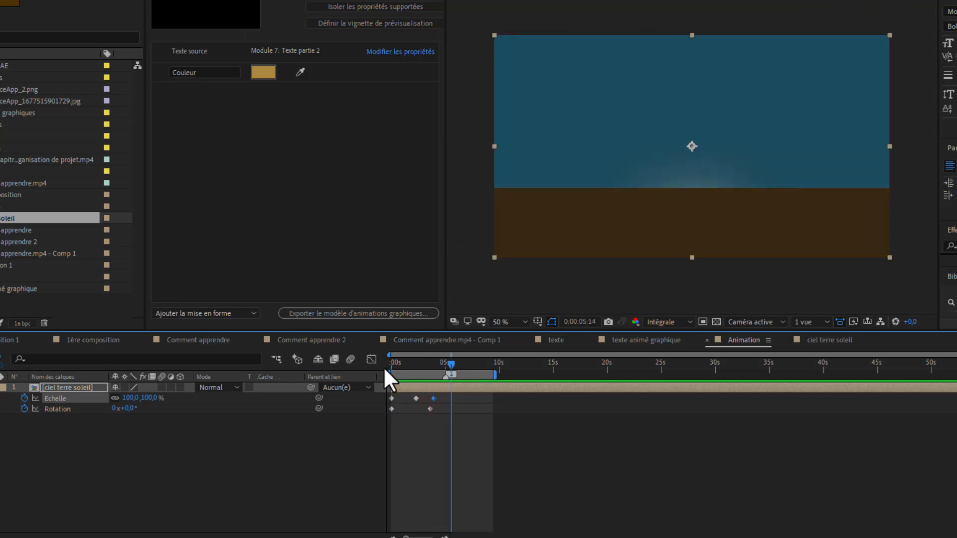
Step: Align the ending Scale keyframe exactly with the last Rotation keyframe at 0:00:03:15
drag(405, 363, 428, 363)
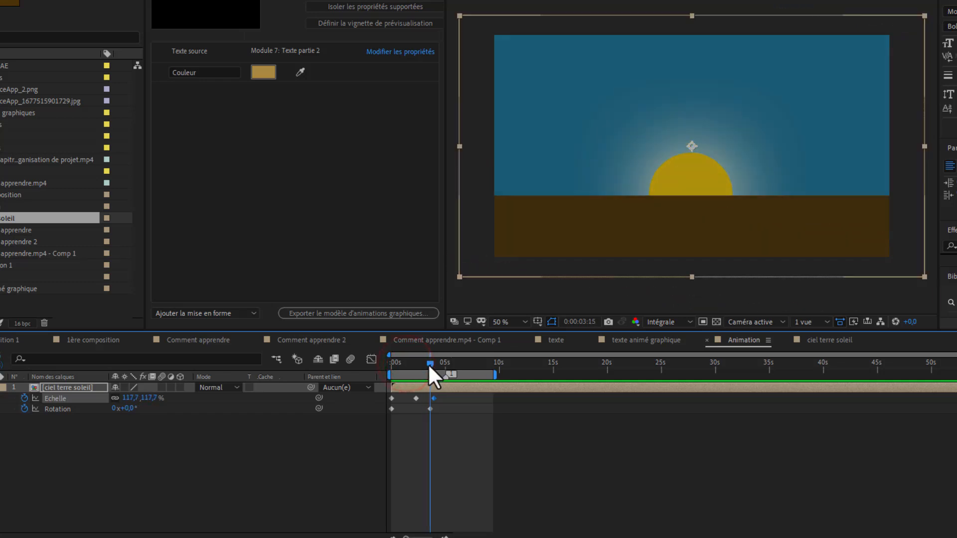
drag(435, 396, 430, 397)
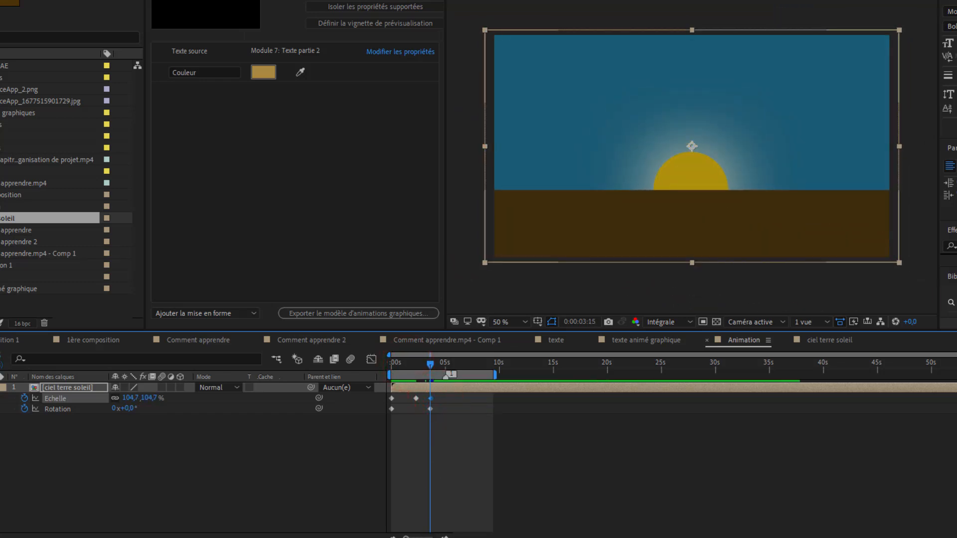
click(443, 537)
click(443, 536)
click(444, 537)
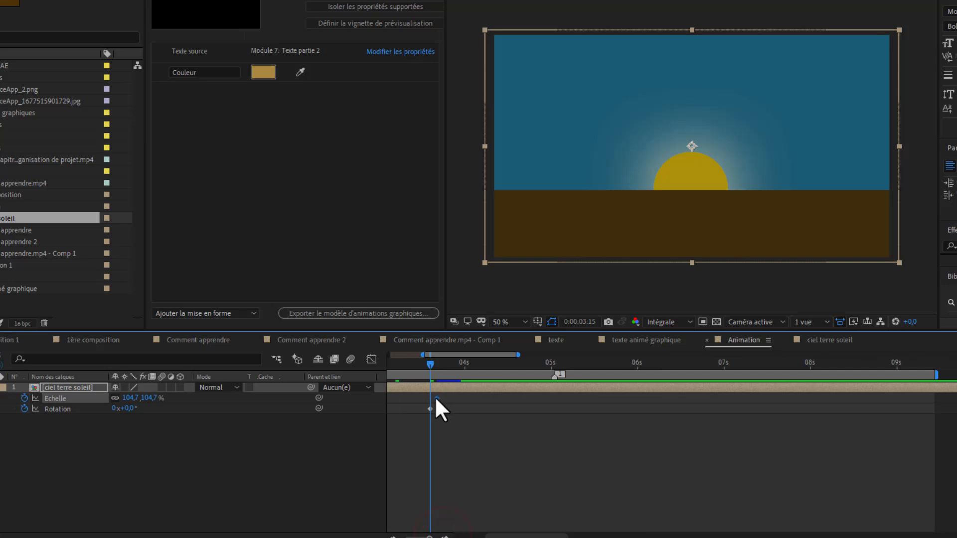
drag(434, 396, 427, 397)
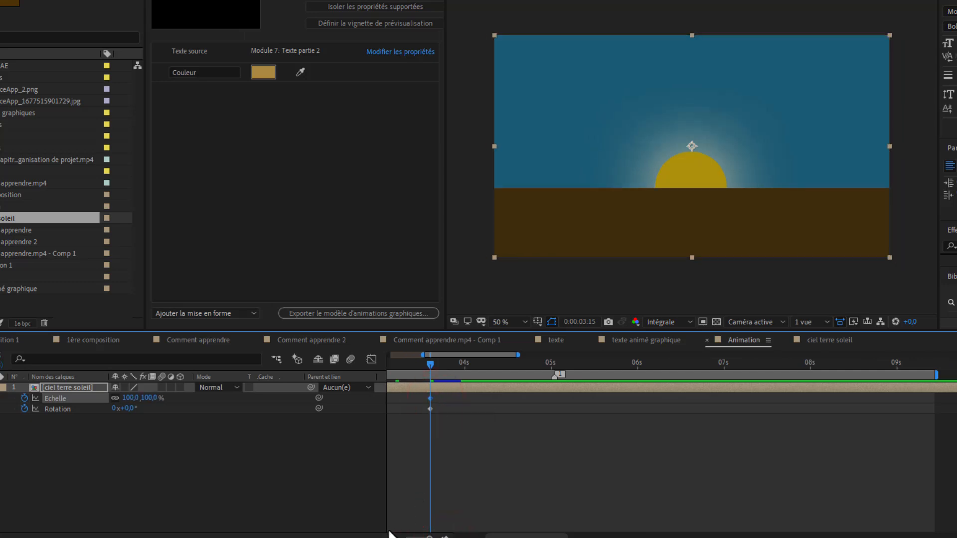
Step: Check the frame's corners at 0:00:02:19, between the middle and ending Scale keyframes, with the whole animation in view
click(389, 535)
click(389, 535)
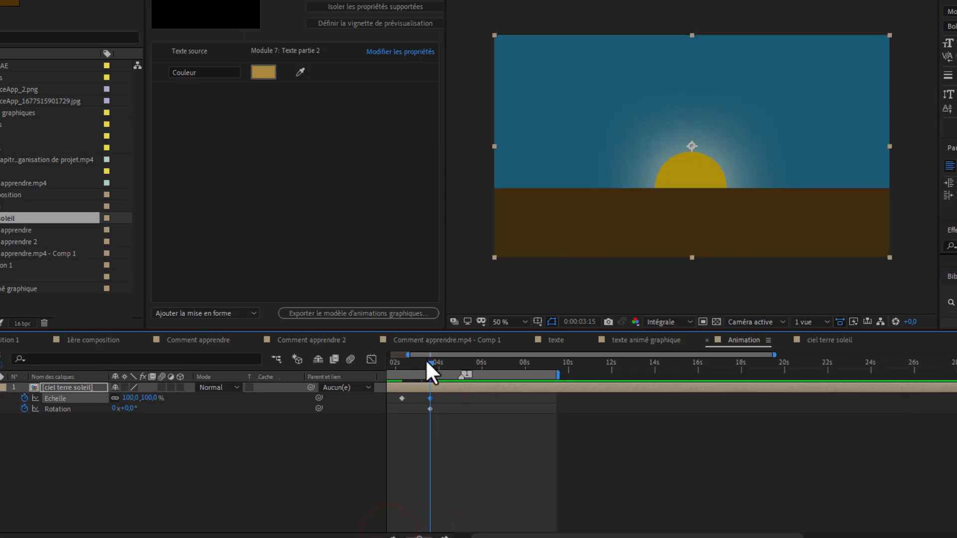
mouse_move(429, 360)
mouse_down()
mouse_move(403, 364)
mouse_move(411, 363)
mouse_up()
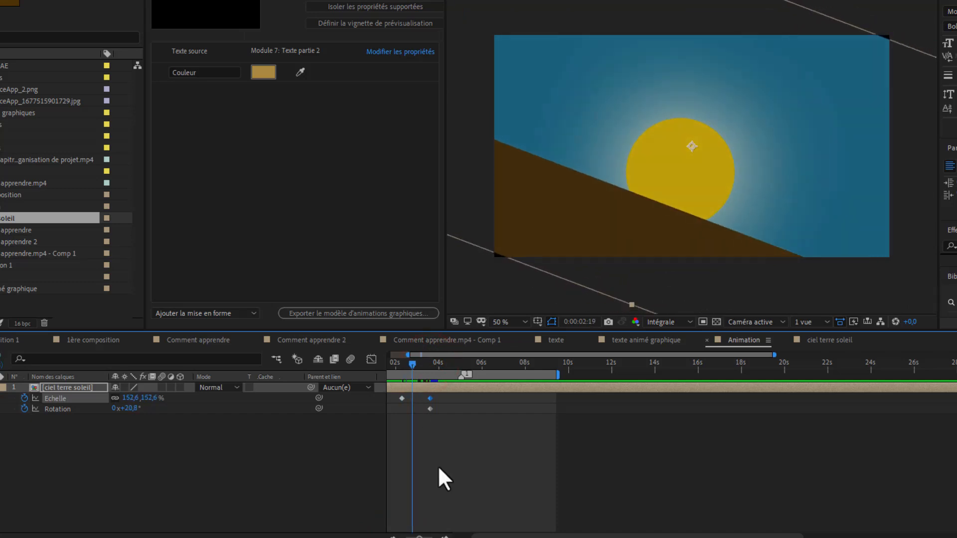
drag(485, 537, 467, 536)
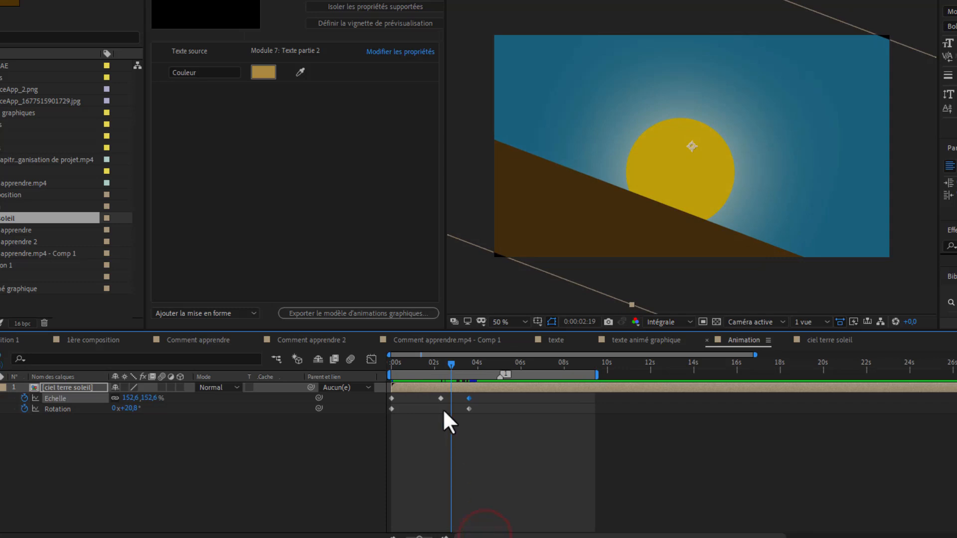
Step: Move the intermediate Scale keyframe to about 0:00:02:19 and preview the animation from the start
drag(440, 397, 390, 372)
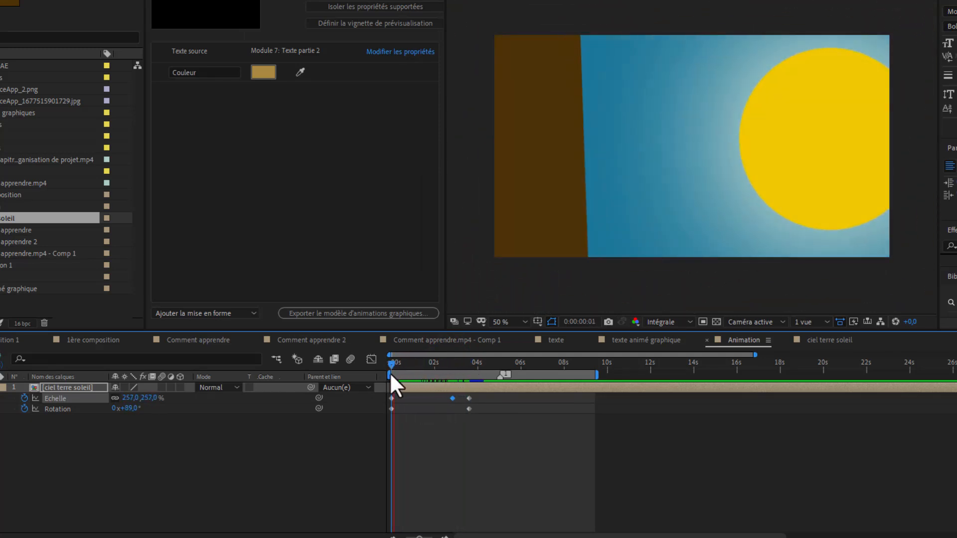
key(space)
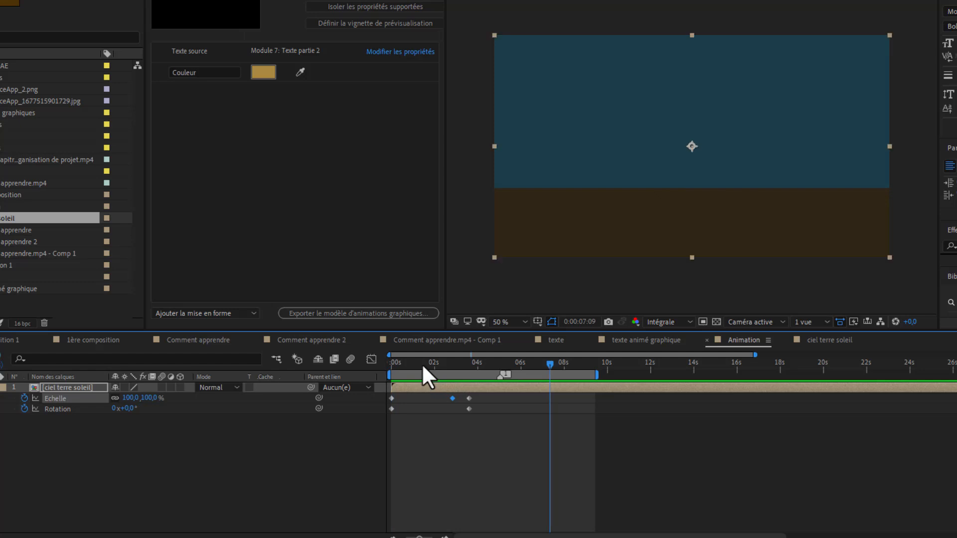
drag(392, 364, 423, 362)
Step: Stretch all Scale and Rotation keyframes proportionally so the last pair falls between 6 and 7 seconds, and preview the slower animation from the start
drag(438, 407, 484, 393)
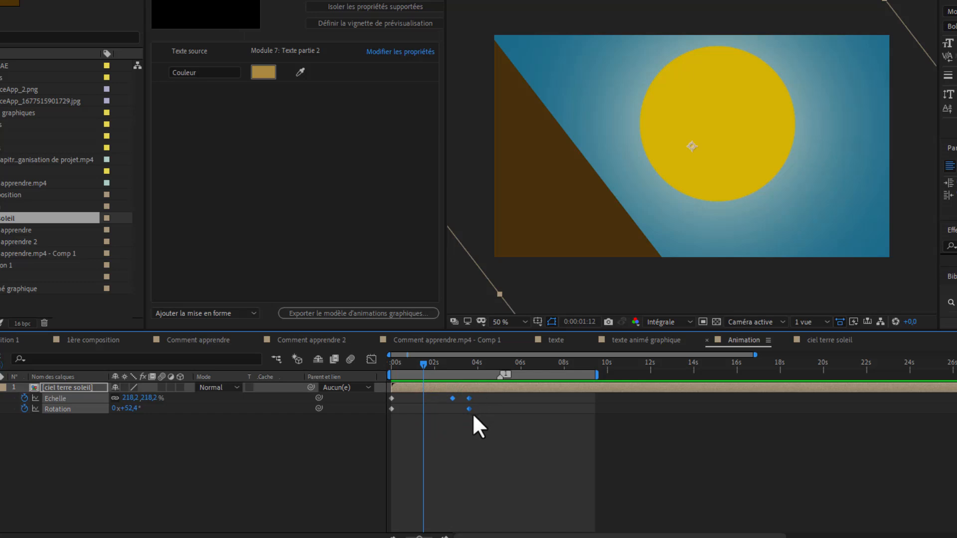
click(390, 422)
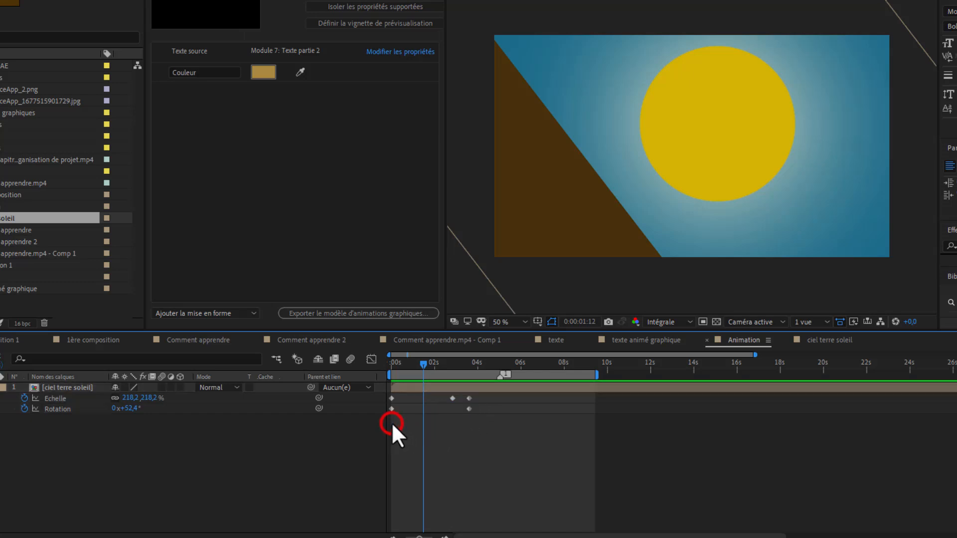
drag(489, 432, 381, 394)
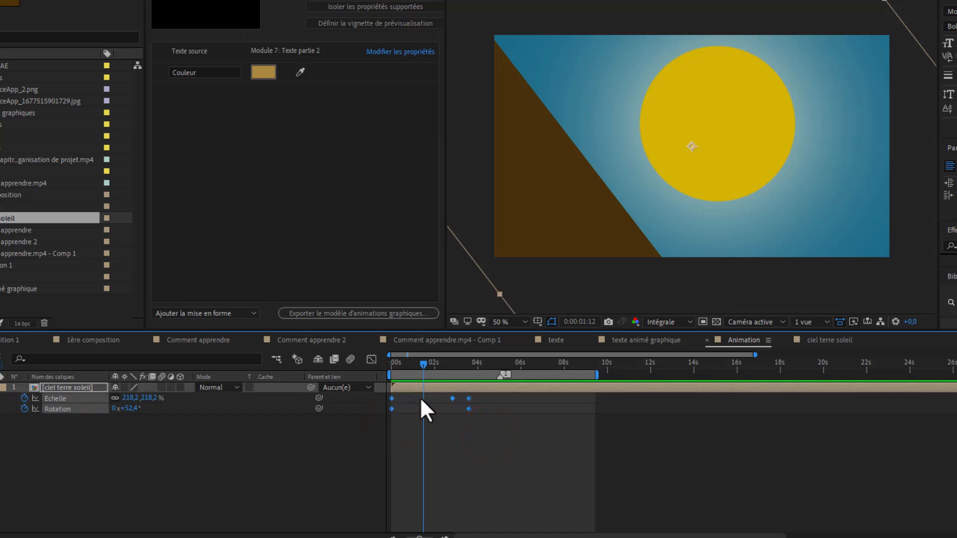
mouse_move(468, 396)
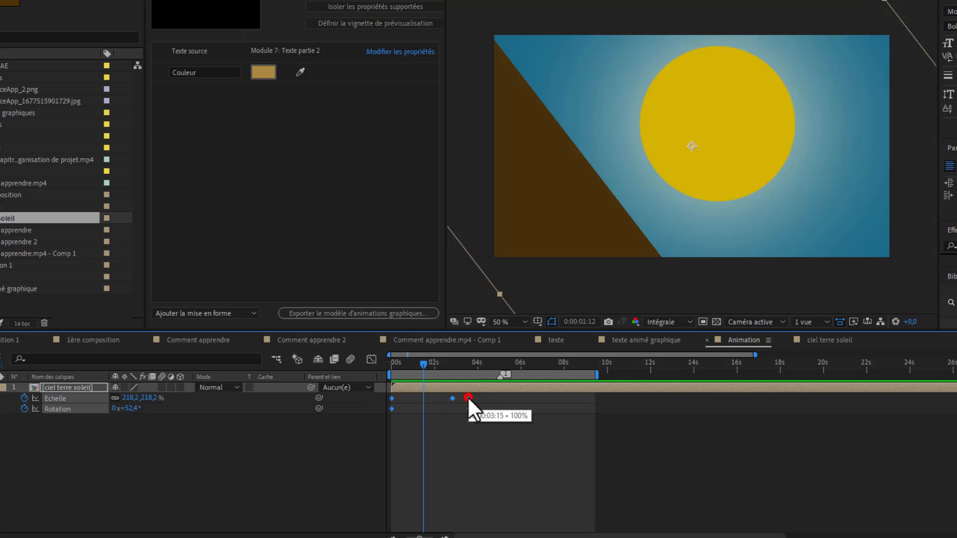
drag(468, 396, 534, 396)
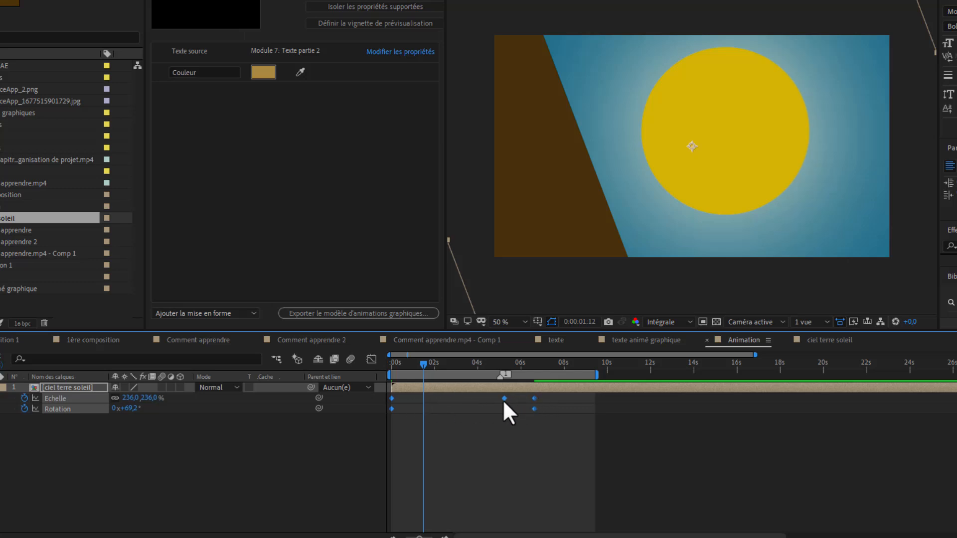
drag(423, 364, 370, 386)
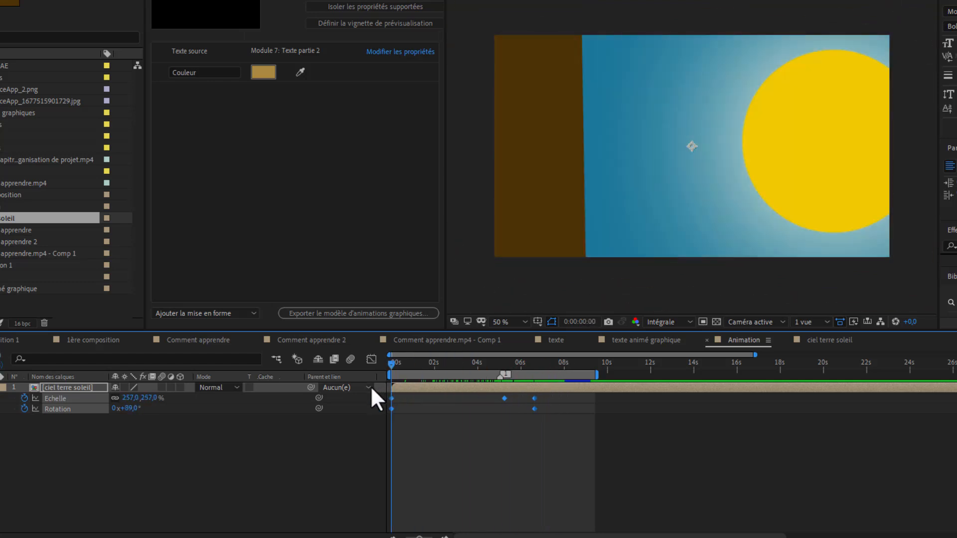
key(space)
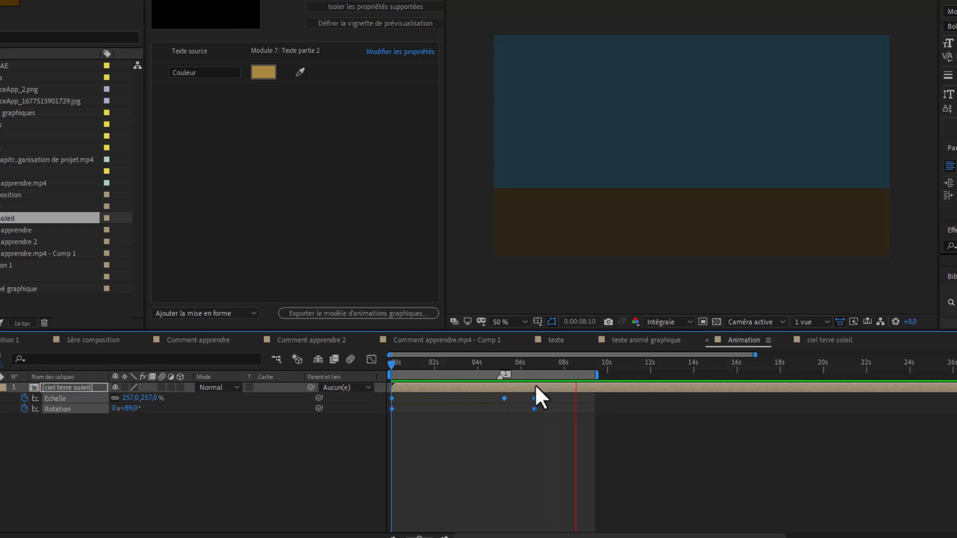
click(513, 420)
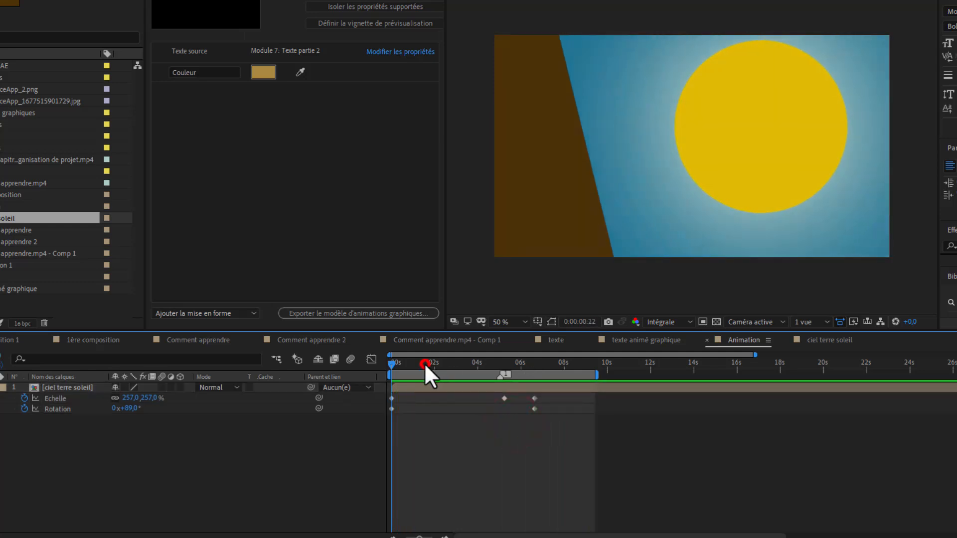
Step: Compare the ciel terre soleil composition with the Animation composition by previewing each from its first frame
drag(423, 363, 397, 358)
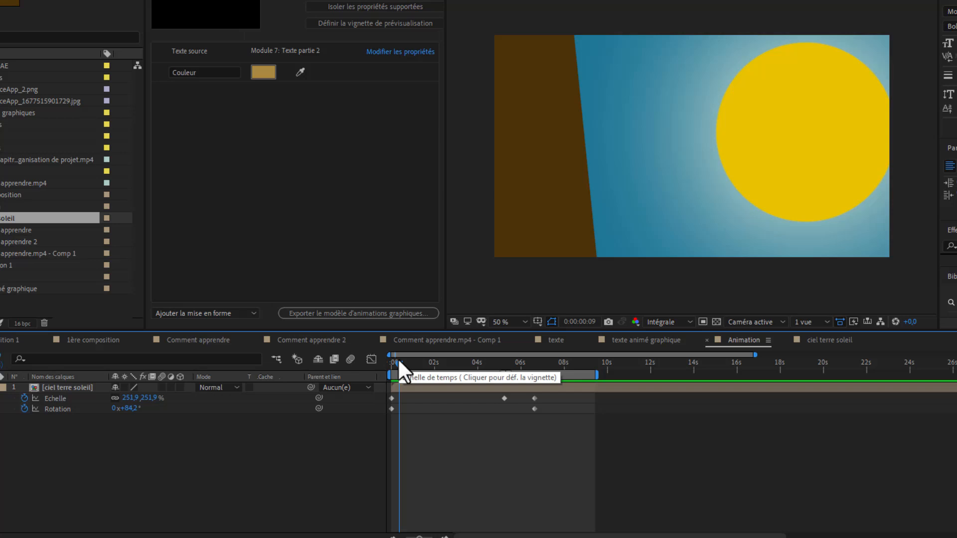
click(821, 341)
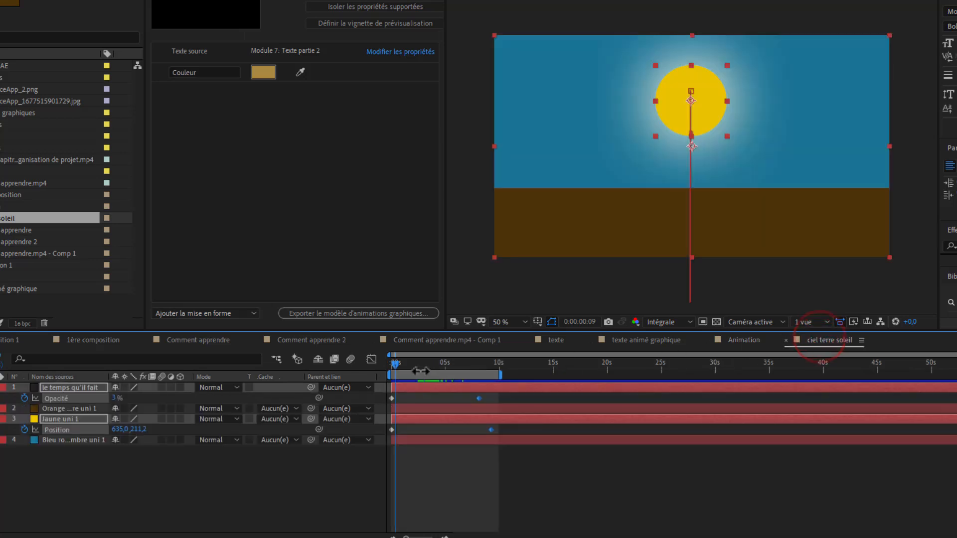
drag(396, 363, 369, 368)
key(space)
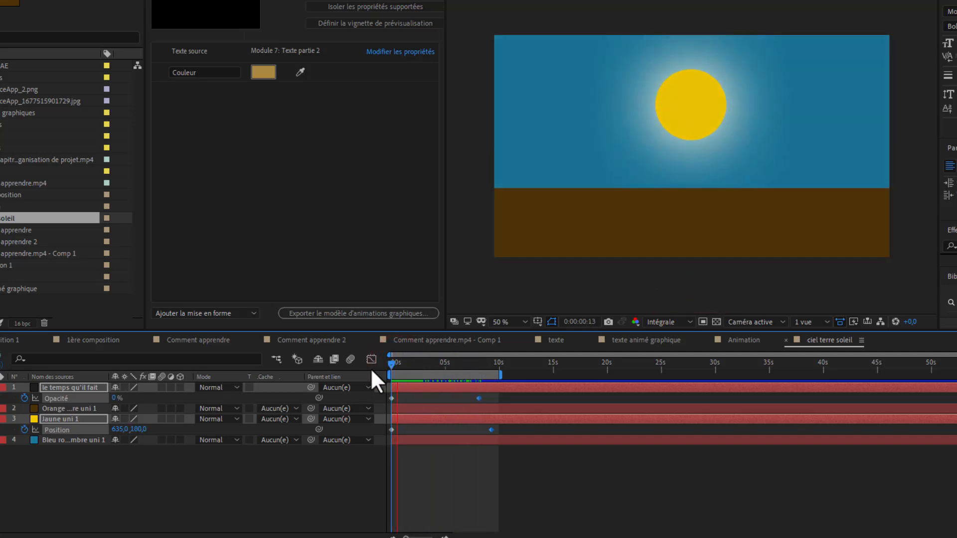
click(743, 340)
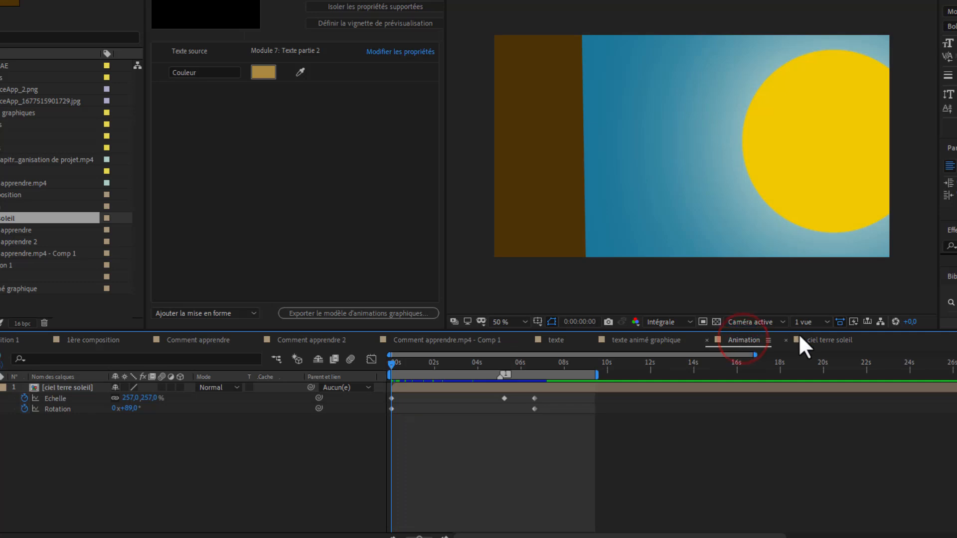
drag(403, 368, 385, 367)
key(space)
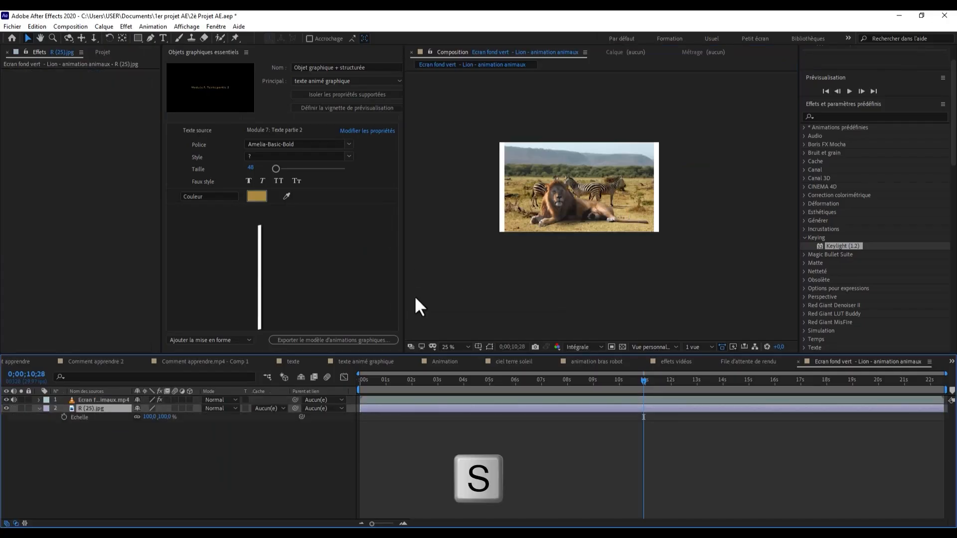
drag(148, 417, 152, 419)
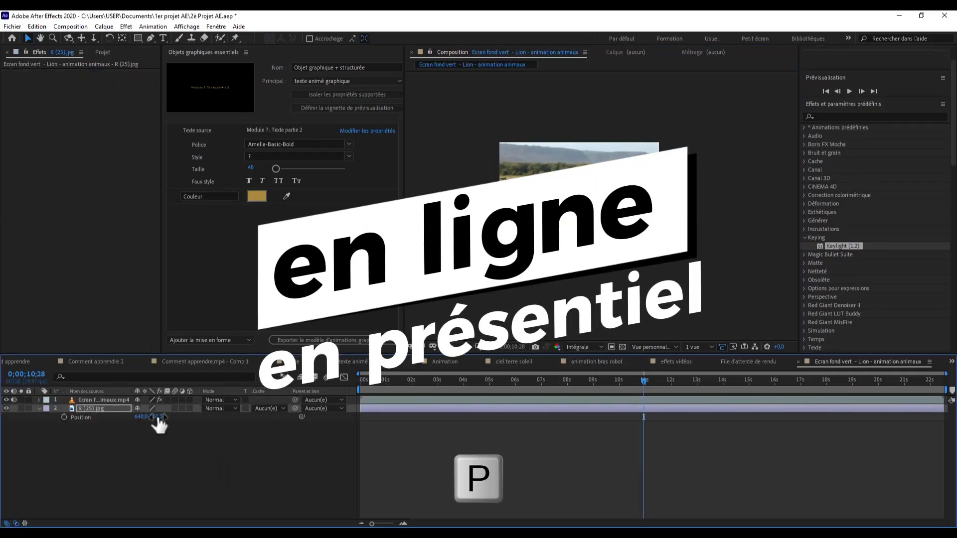